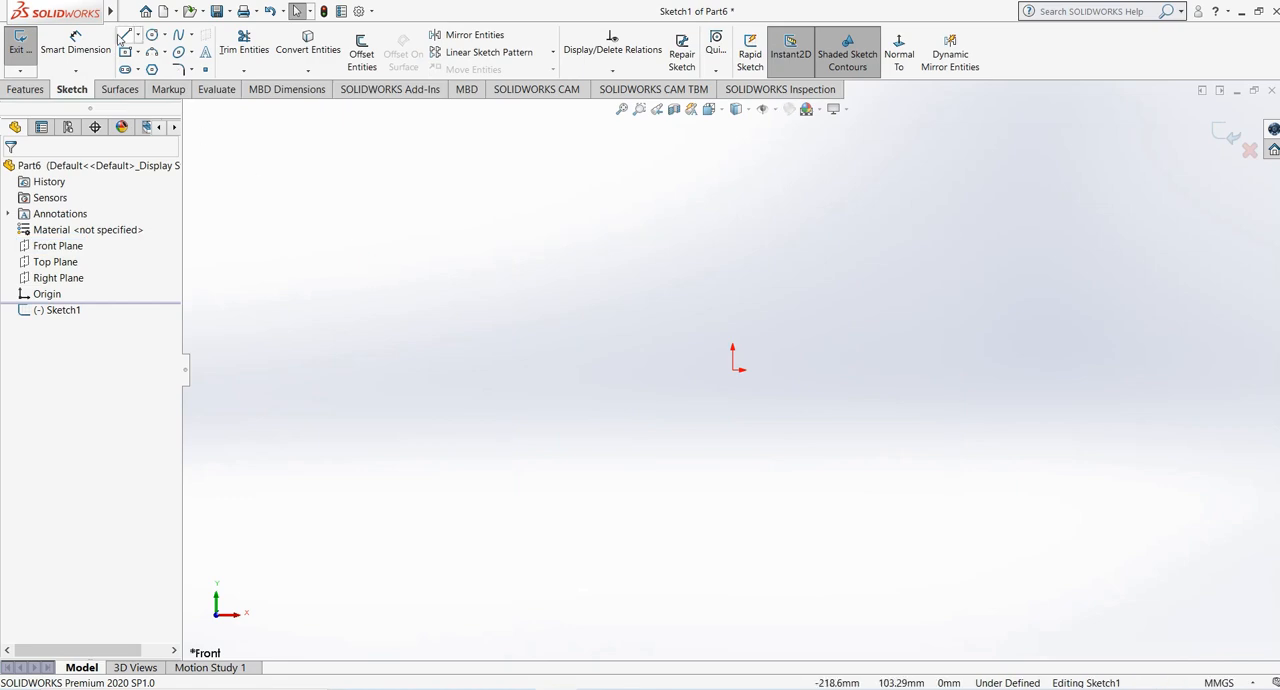
# - Sketch a wavy five-point spline spanning from about X -140 mm to about X 174 mm across the origin
pyautogui.click(180, 34)
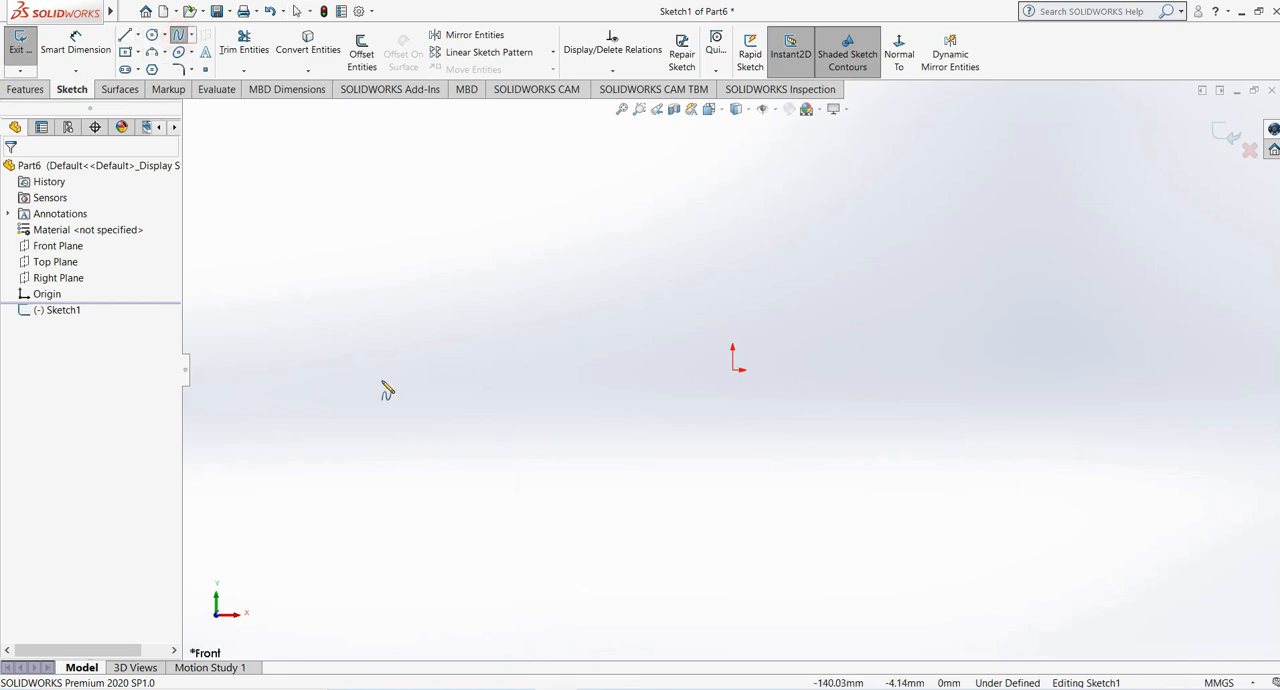
pyautogui.click(383, 370)
pyautogui.click(491, 313)
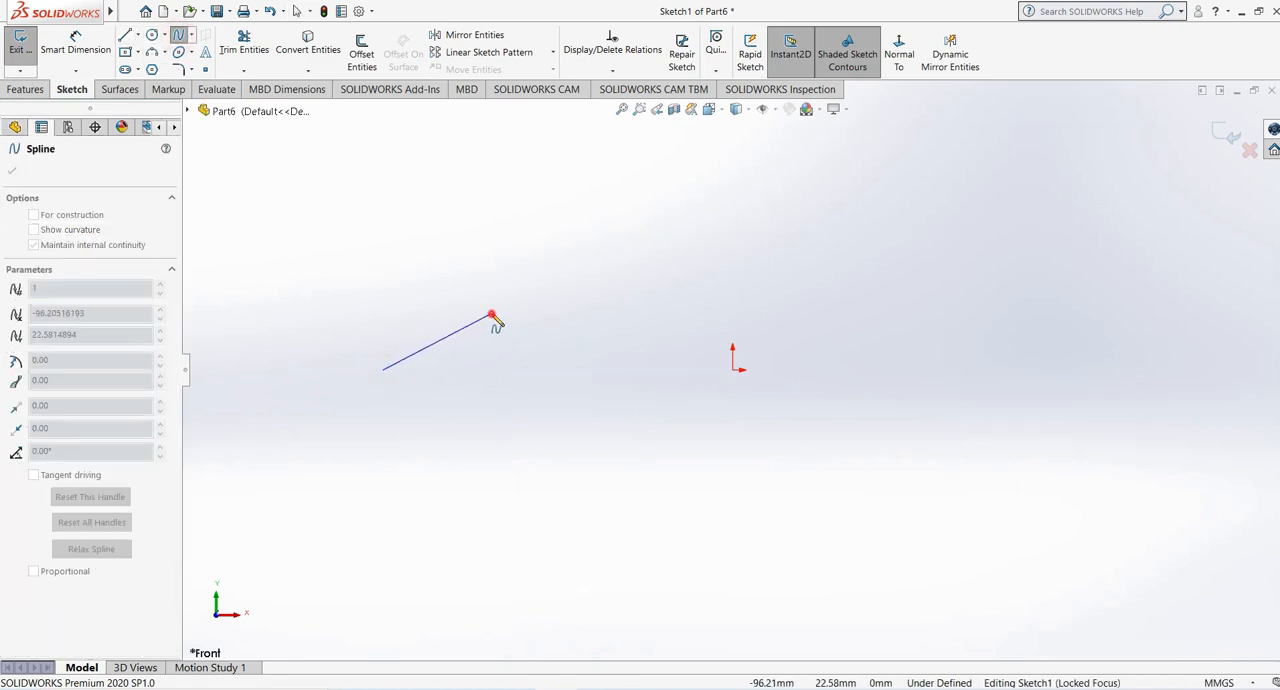
pyautogui.click(715, 396)
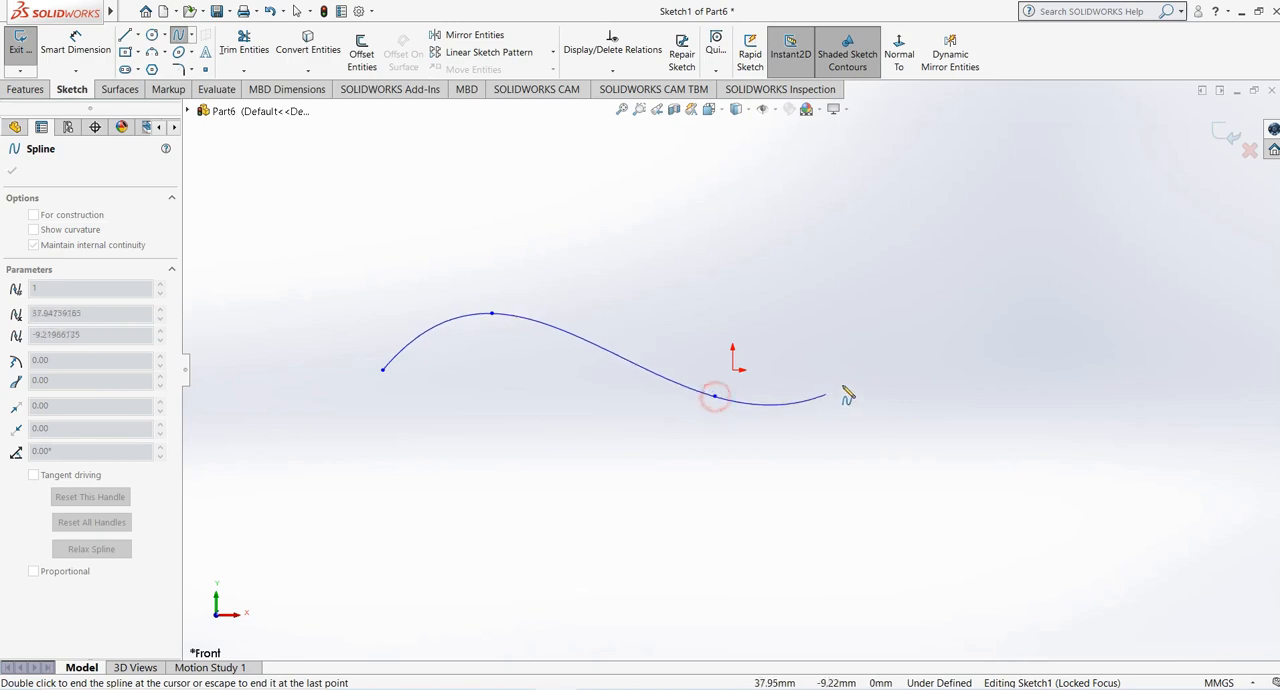
pyautogui.click(963, 301)
pyautogui.click(1167, 357)
pyautogui.rightClick(1166, 356)
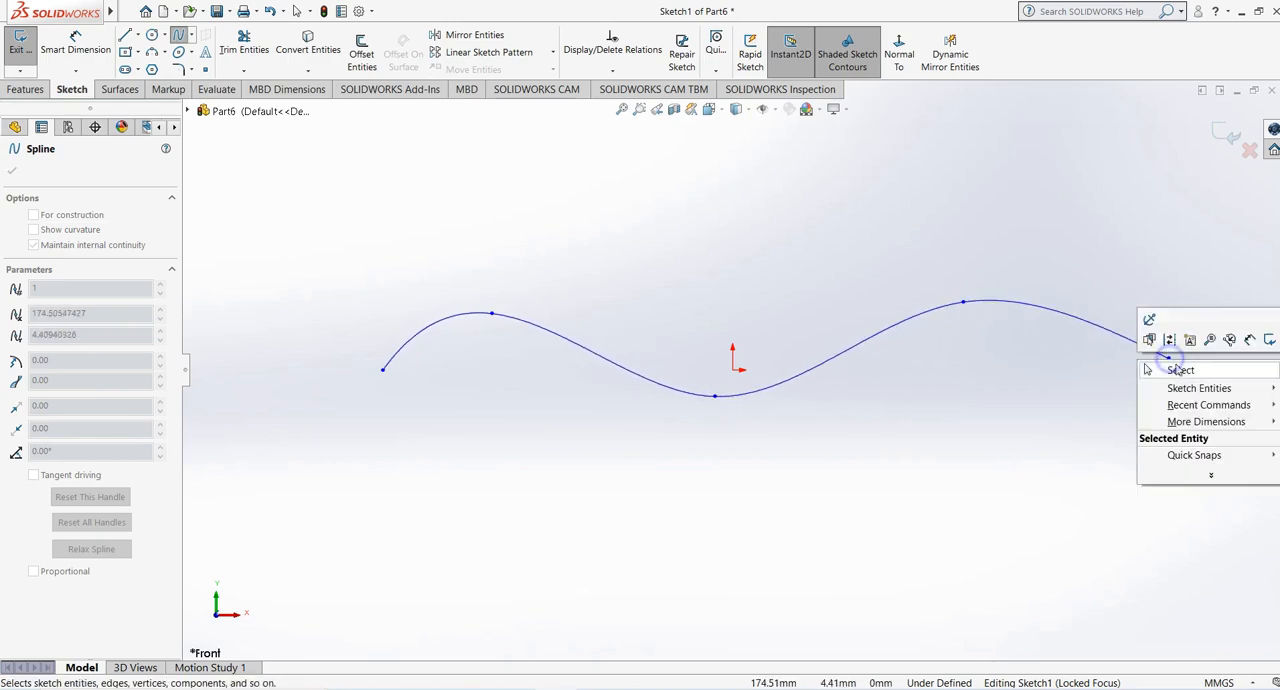
pyautogui.click(1100, 366)
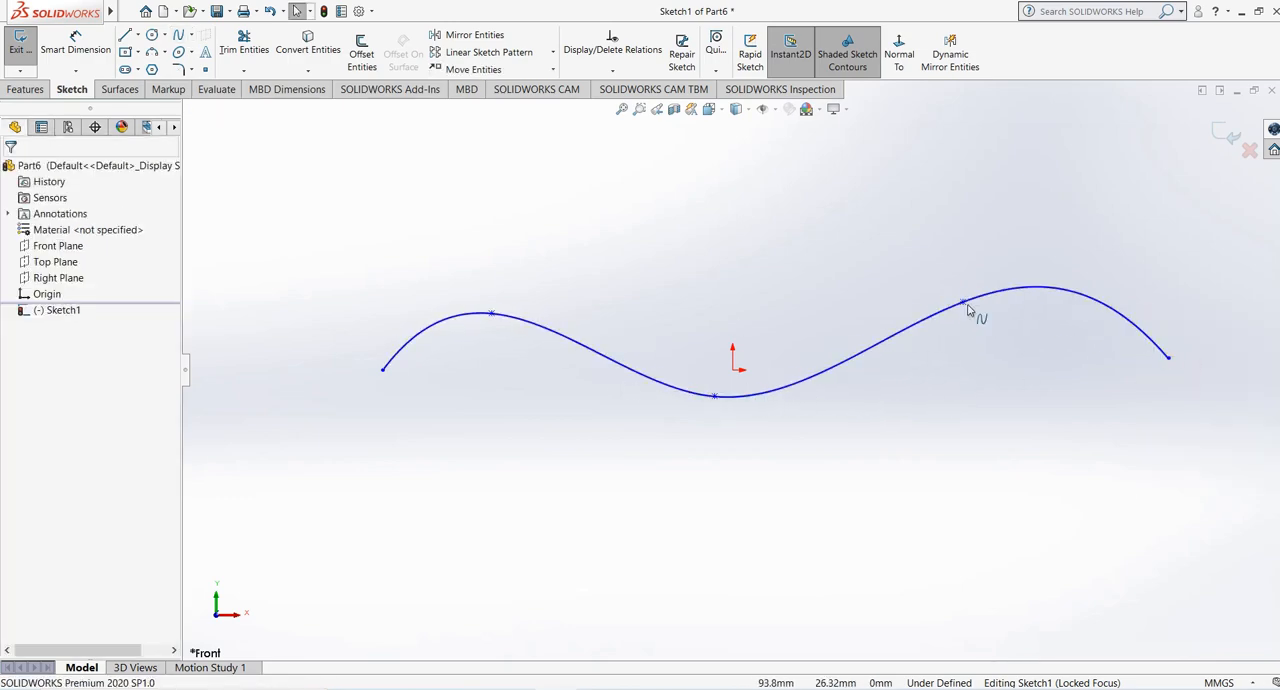
# - Move the spline's fourth point slightly down and toward the origin to flatten the curve, and exit the sketch
pyautogui.moveTo(963, 301); pyautogui.dragTo(925, 331)
pyautogui.click(808, 274)
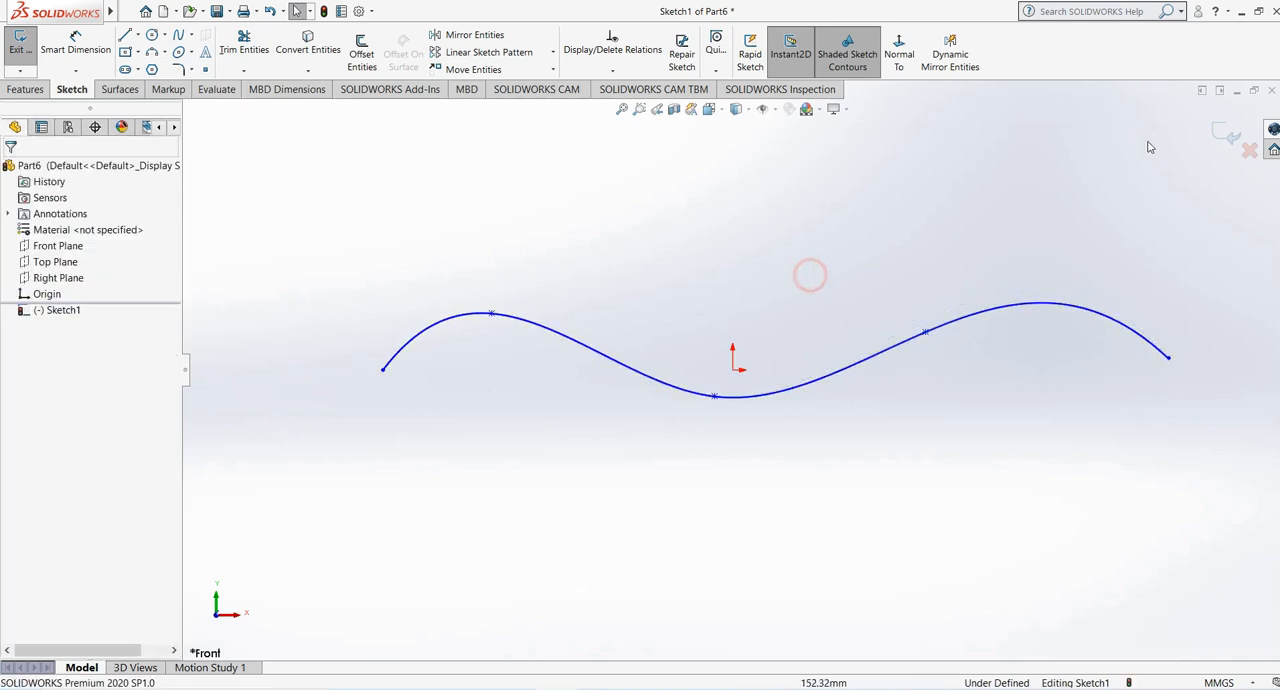
pyautogui.click(1219, 134)
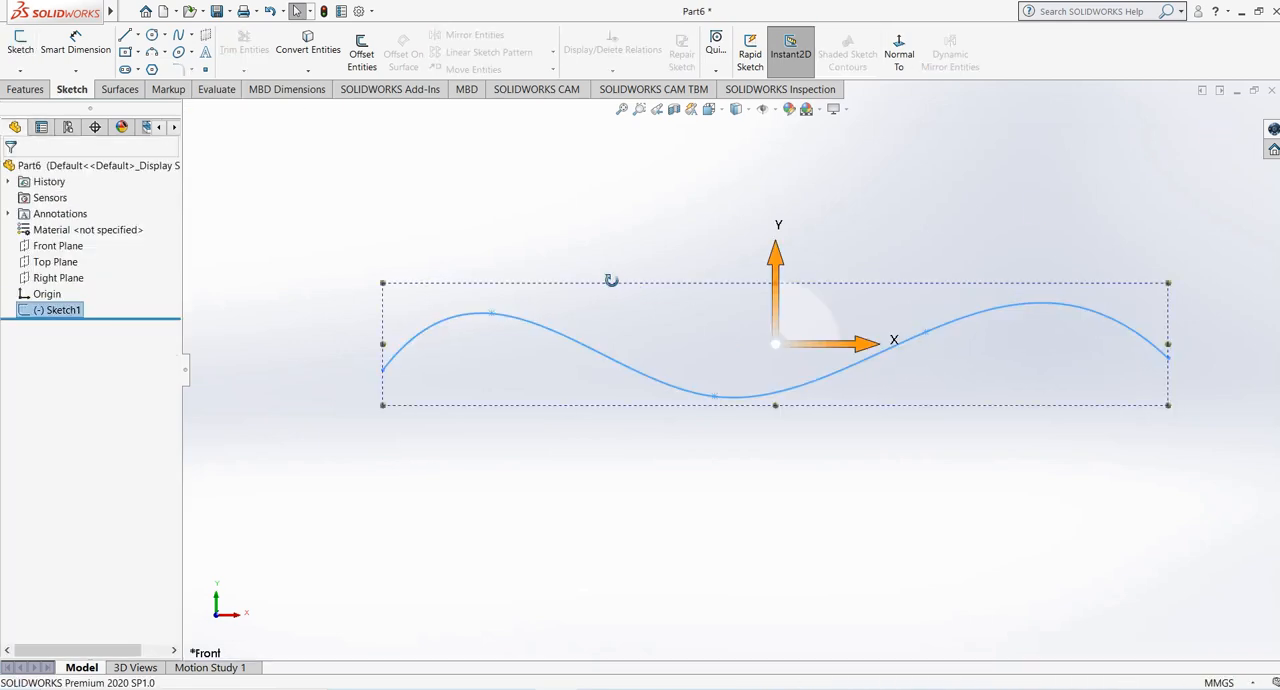
# - Create a reference plane perpendicular to the spline and coincident with its start point at the negative X end
pyautogui.moveTo(611, 280)
pyautogui.mouseDown(button='middle')
pyautogui.moveTo(663, 357)
pyautogui.moveTo(668, 345)
pyautogui.mouseUp(button='middle')
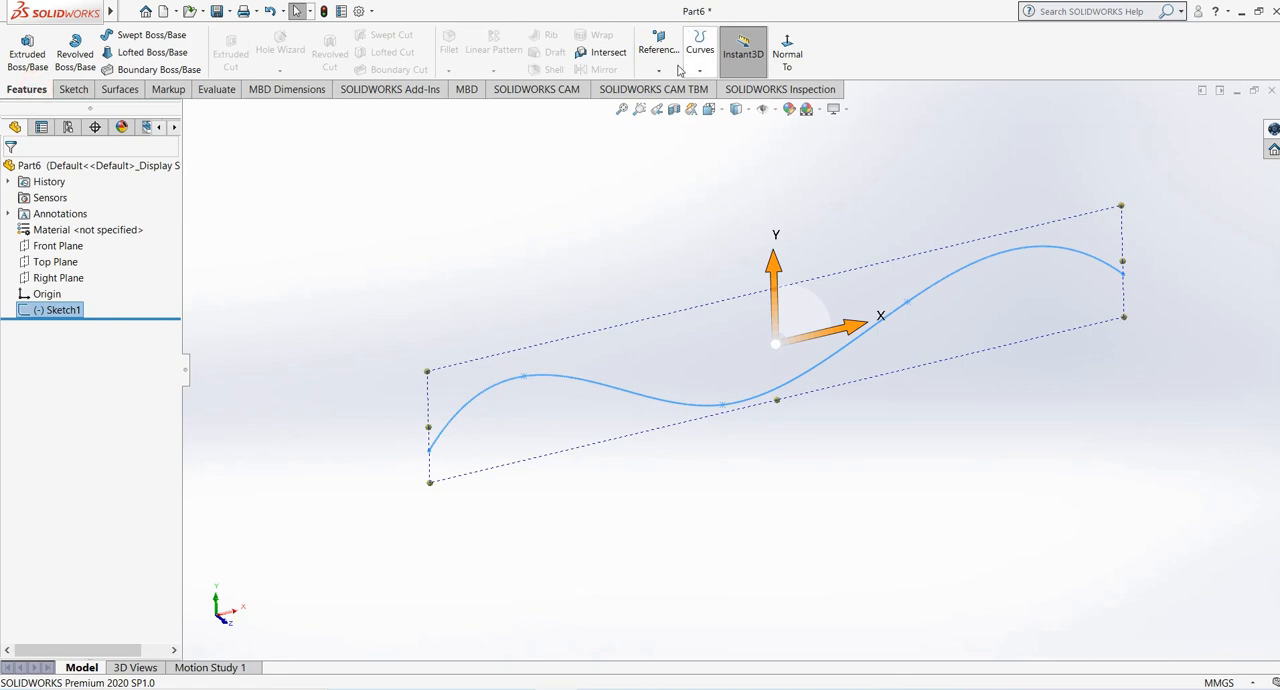
pyautogui.click(659, 70)
pyautogui.click(543, 194)
pyautogui.click(659, 70)
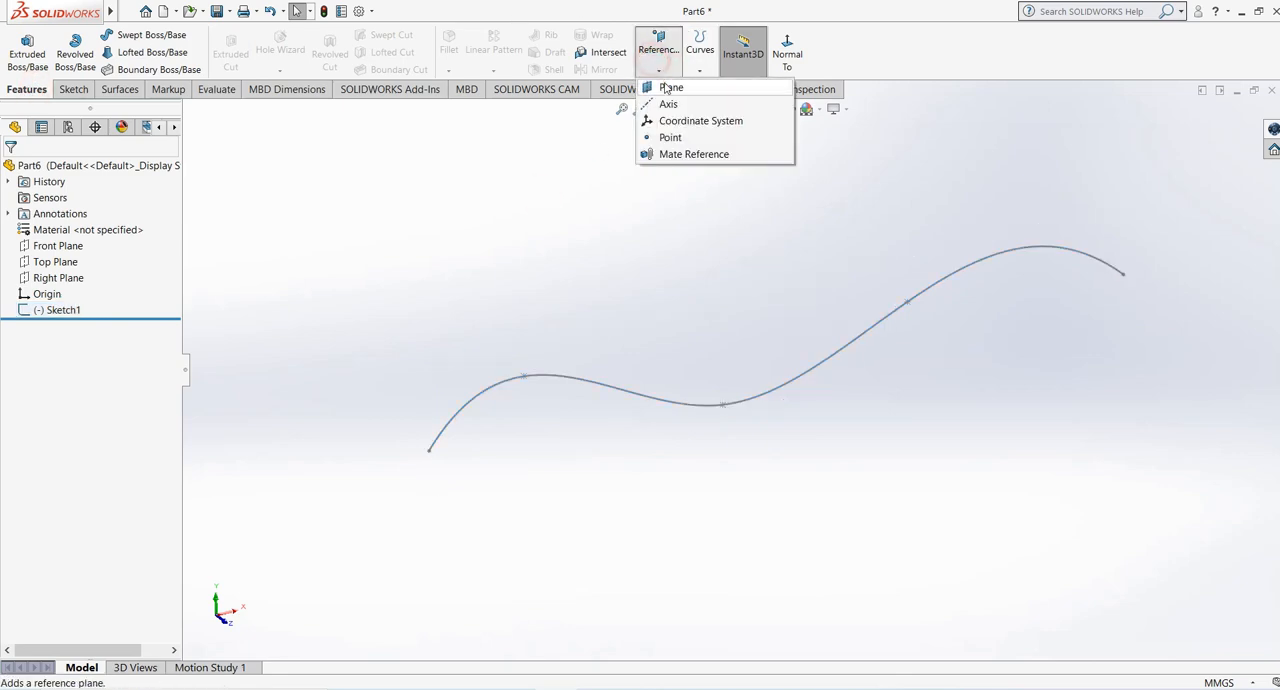
pyautogui.click(668, 88)
pyautogui.click(451, 423)
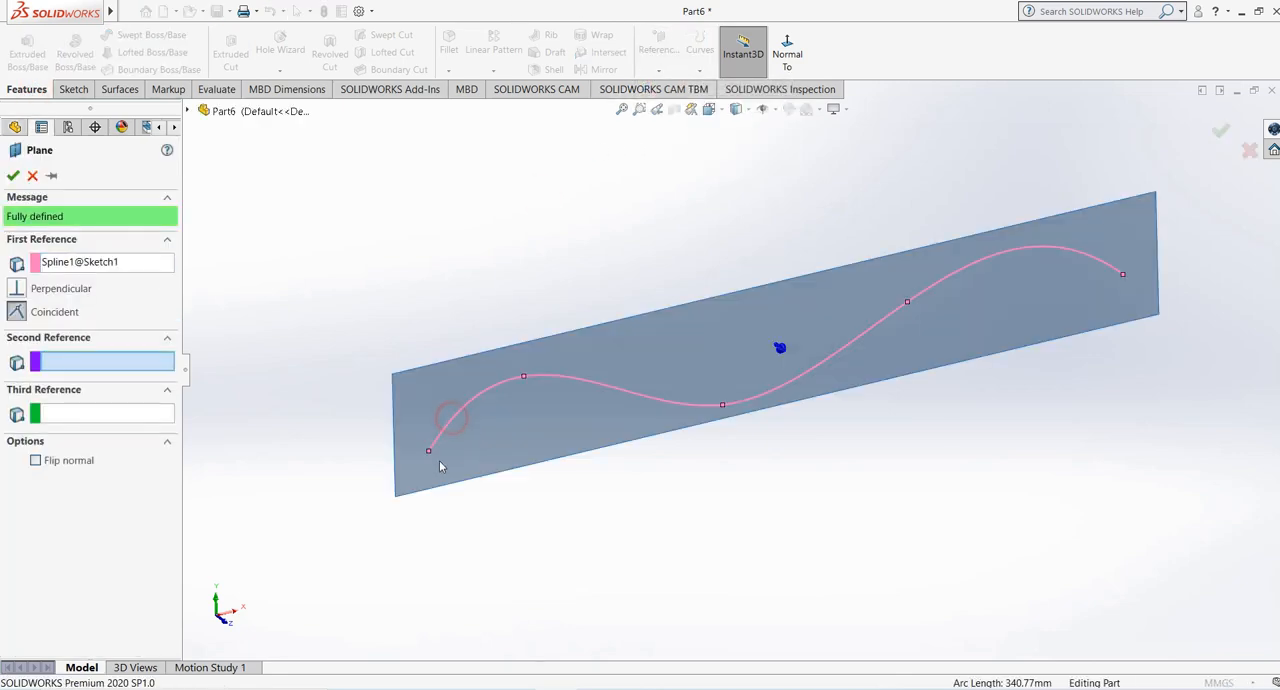
pyautogui.click(428, 452)
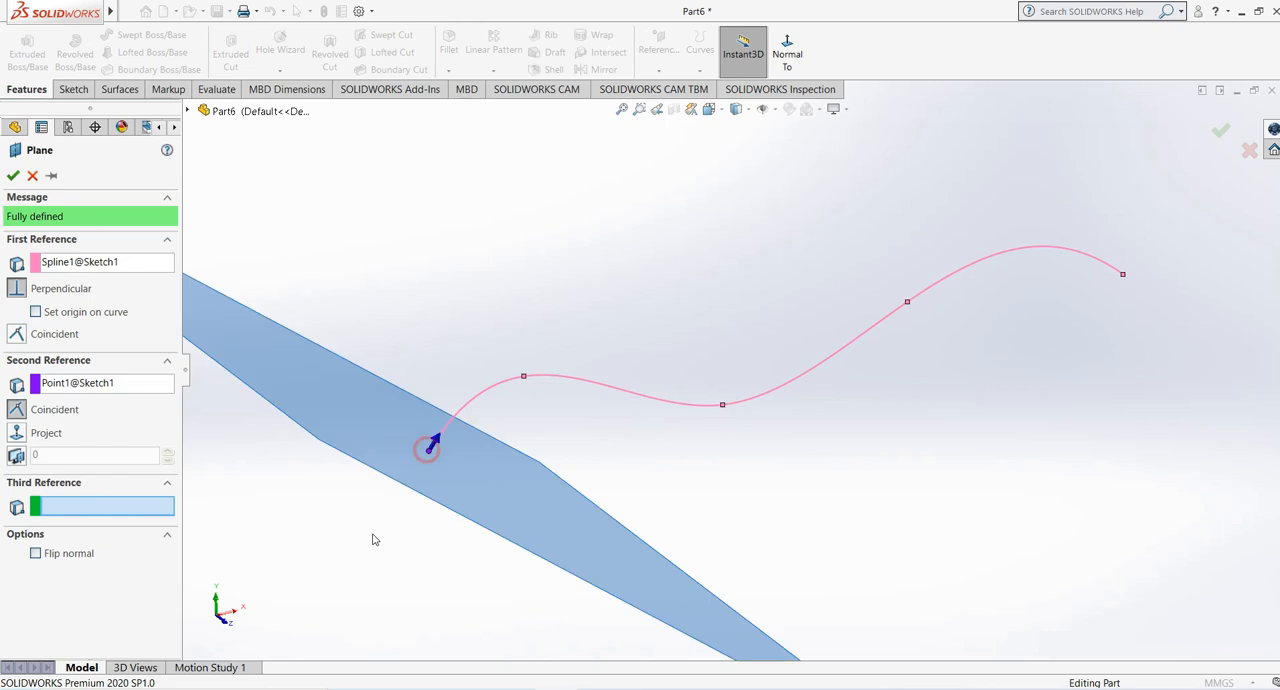
pyautogui.click(13, 175)
# - Sketch a six-sided polygon on the new plane, centred on the sketch origin, with an inscribed circle of about 55 mm diameter
pyautogui.moveTo(491, 269); pyautogui.dragTo(530, 236, button='middle')
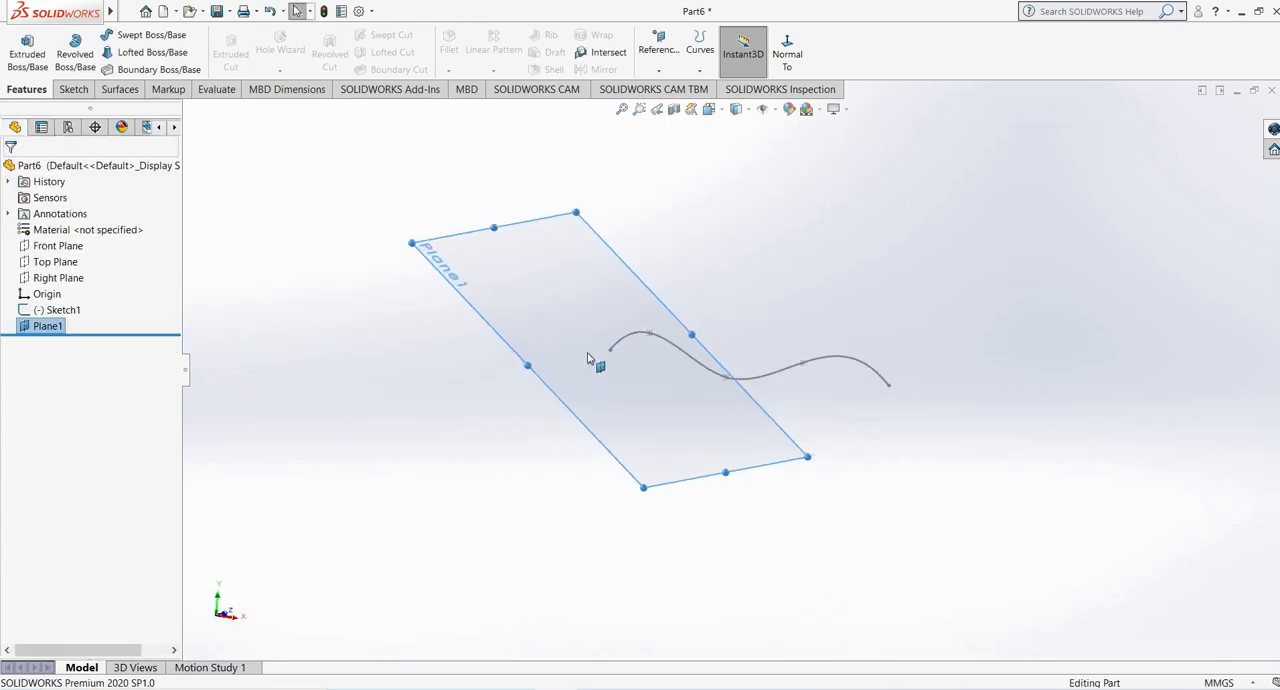
pyautogui.click(73, 89)
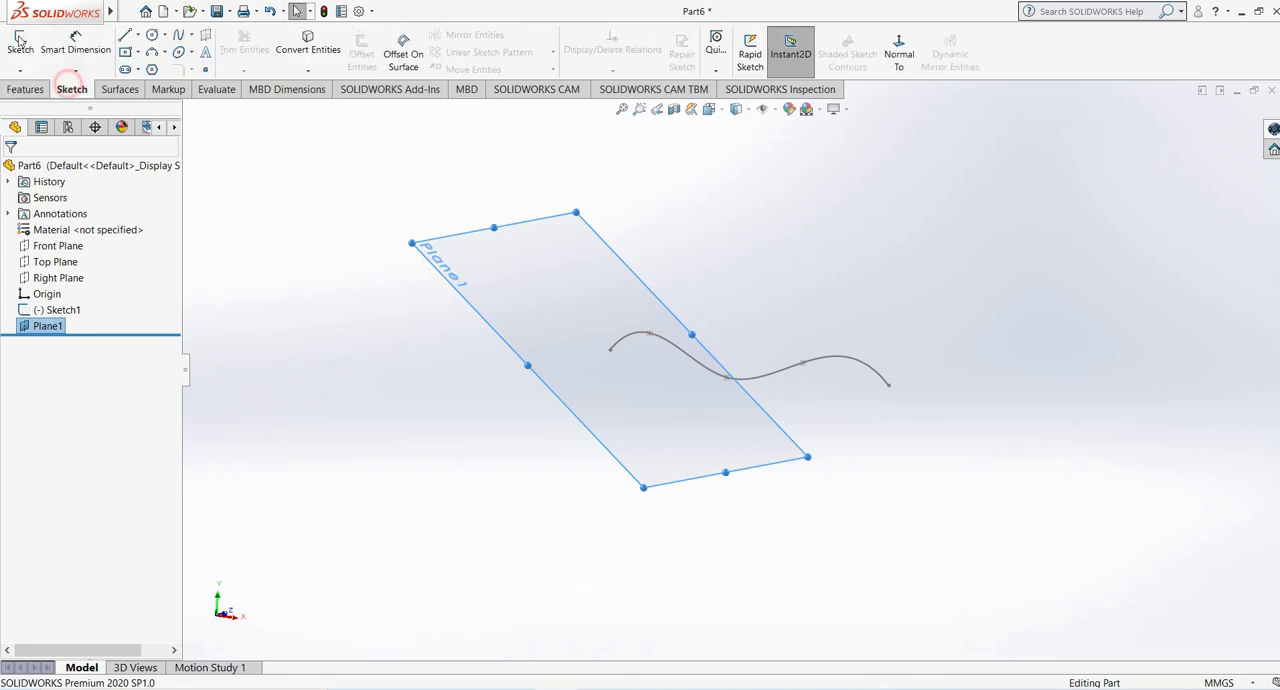
pyautogui.click(20, 45)
pyautogui.click(152, 69)
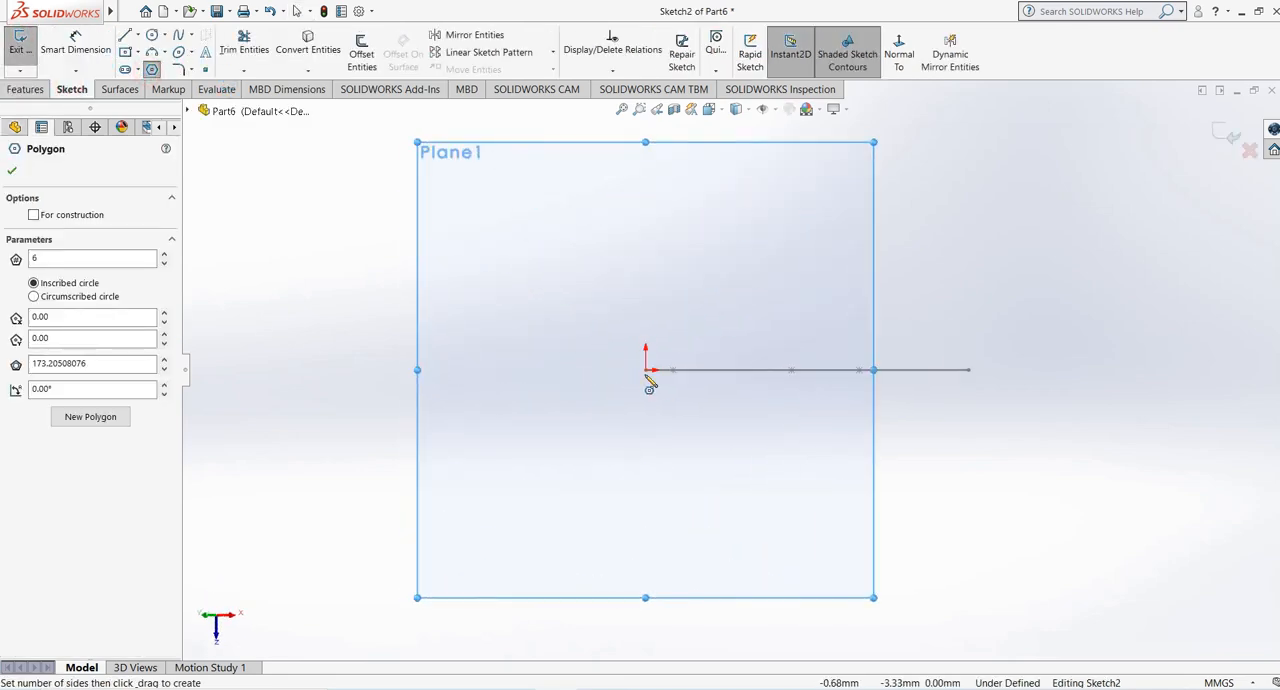
pyautogui.click(647, 371)
pyautogui.click(667, 410)
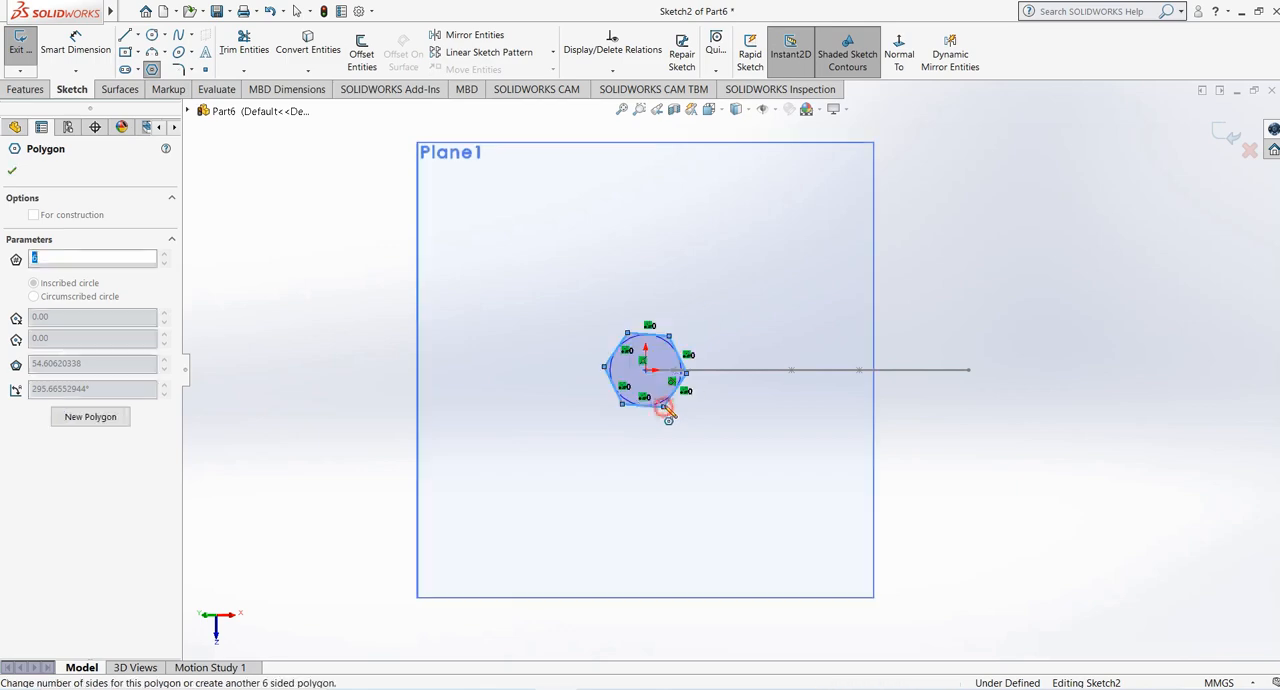
pyautogui.rightClick(710, 296)
pyautogui.click(729, 306)
# - Add a Horizontal relation to the hexagon's upper side
pyautogui.click(652, 336)
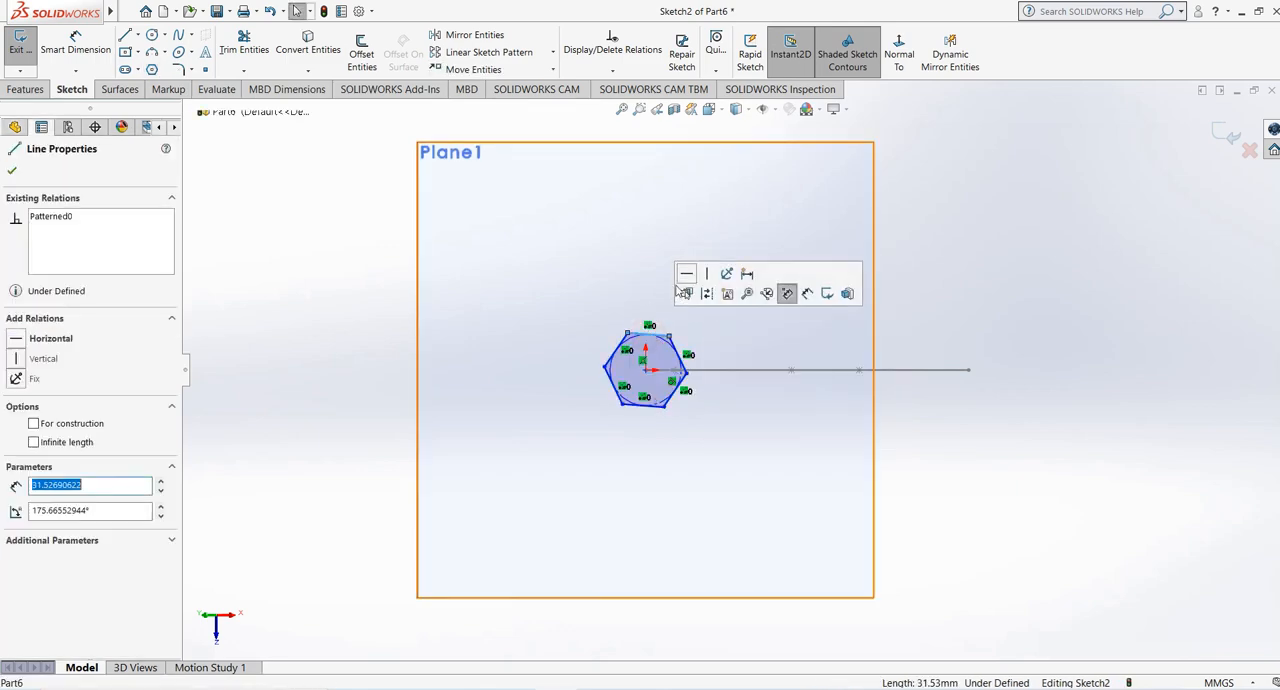
pyautogui.click(680, 266)
pyautogui.click(963, 266)
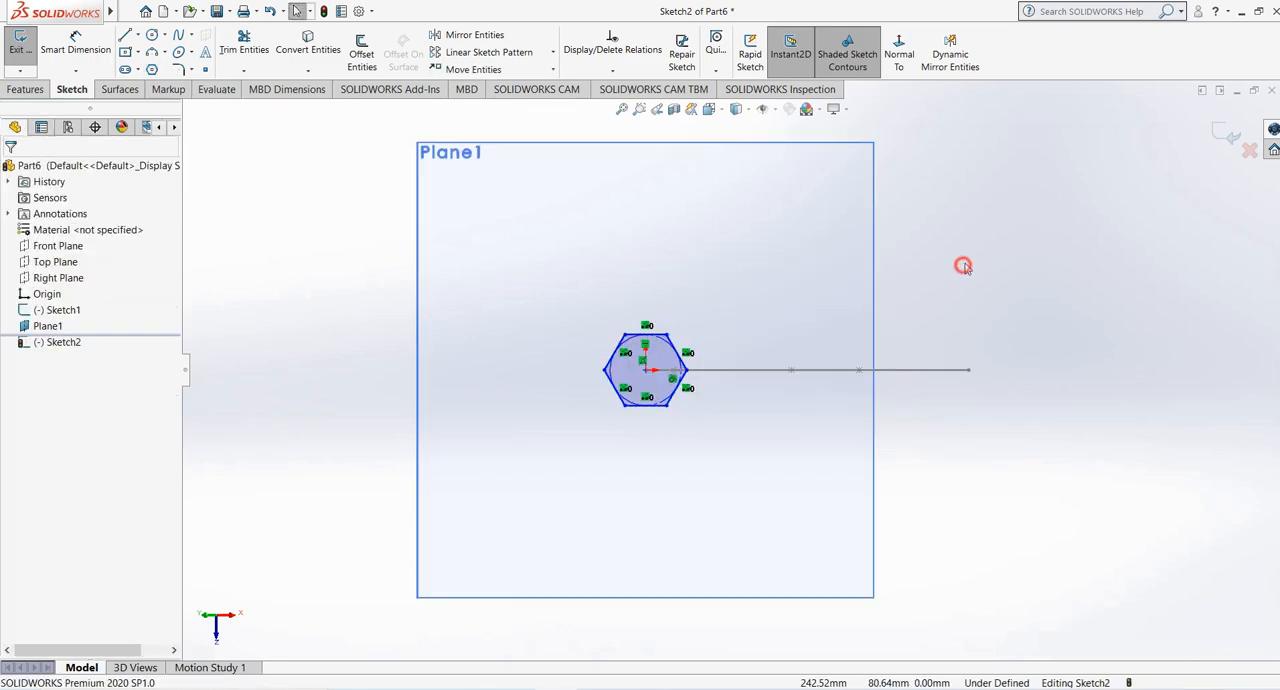
# - Exit the hexagon sketch and hide Plane1
pyautogui.click(1227, 135)
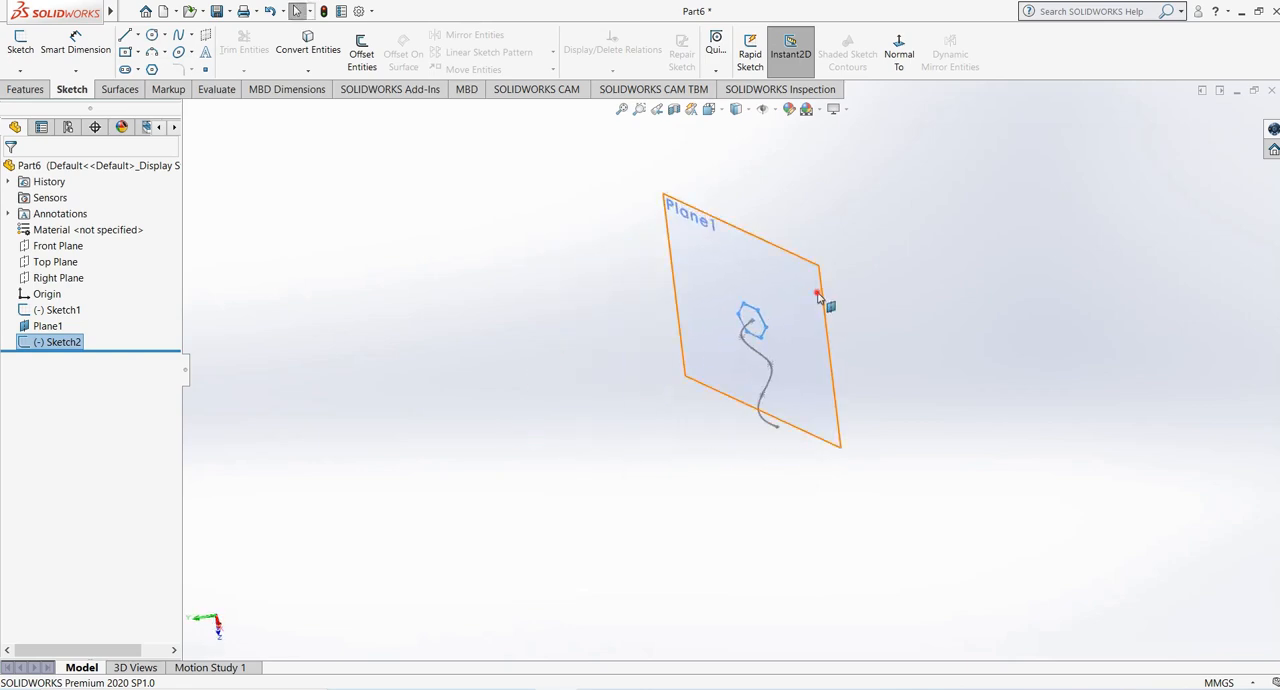
pyautogui.click(824, 306)
pyautogui.click(897, 252)
# - Create a Swept Boss/Base with the hexagon as profile and the spline as path, with the mesh preview turned off
pyautogui.moveTo(748, 292)
pyautogui.mouseDown(button='middle')
pyautogui.moveTo(774, 306)
pyautogui.moveTo(813, 420)
pyautogui.mouseUp(button='middle')
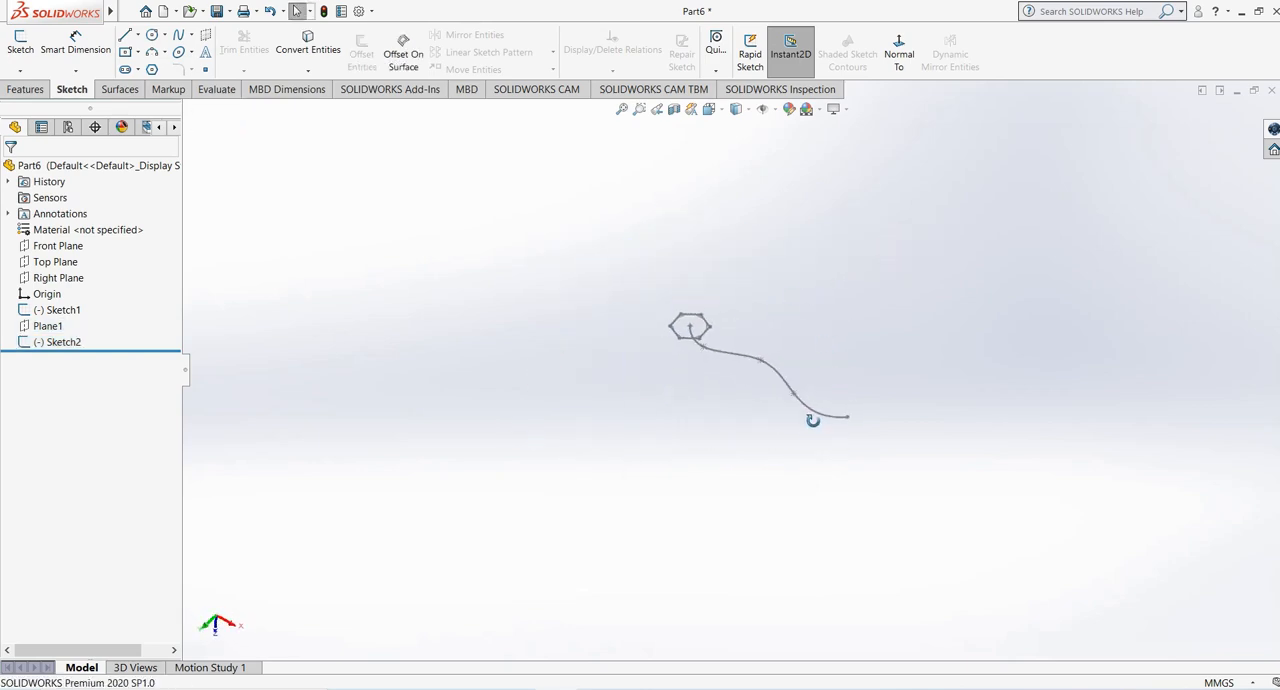
pyautogui.scroll(-7, 789, 329)
pyautogui.moveTo(738, 359); pyautogui.dragTo(714, 251, button='middle')
pyautogui.scroll(3, 716, 298)
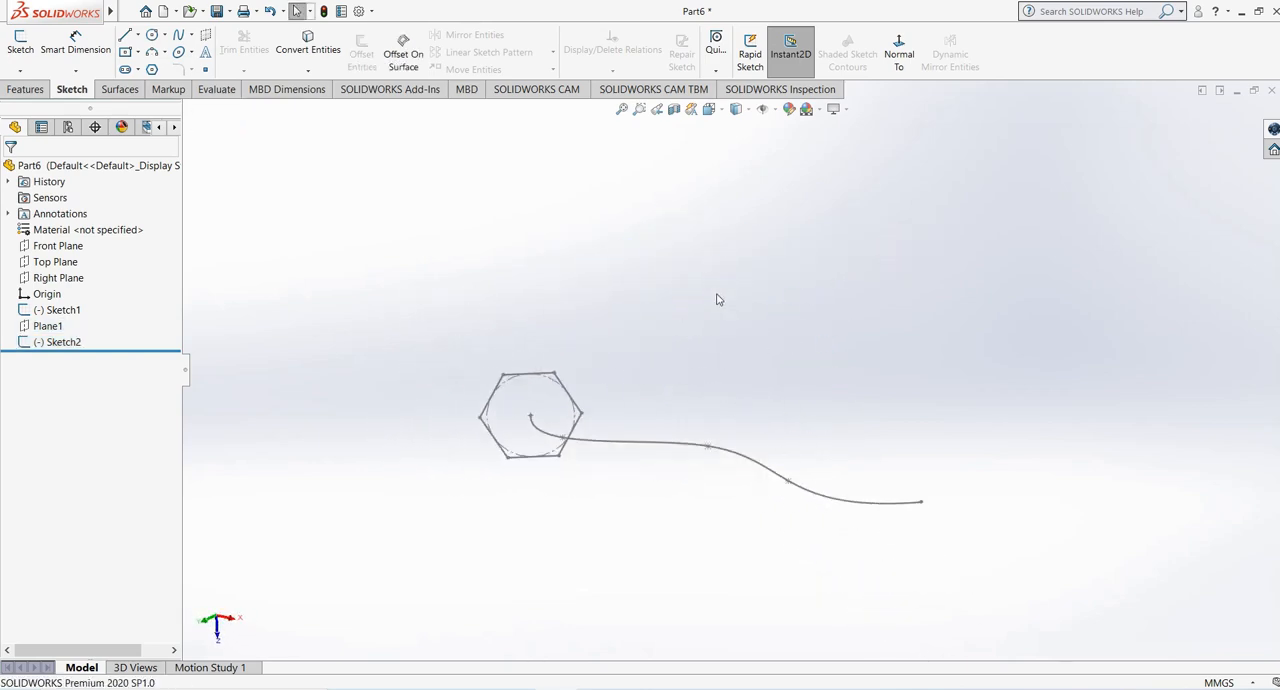
pyautogui.click(25, 89)
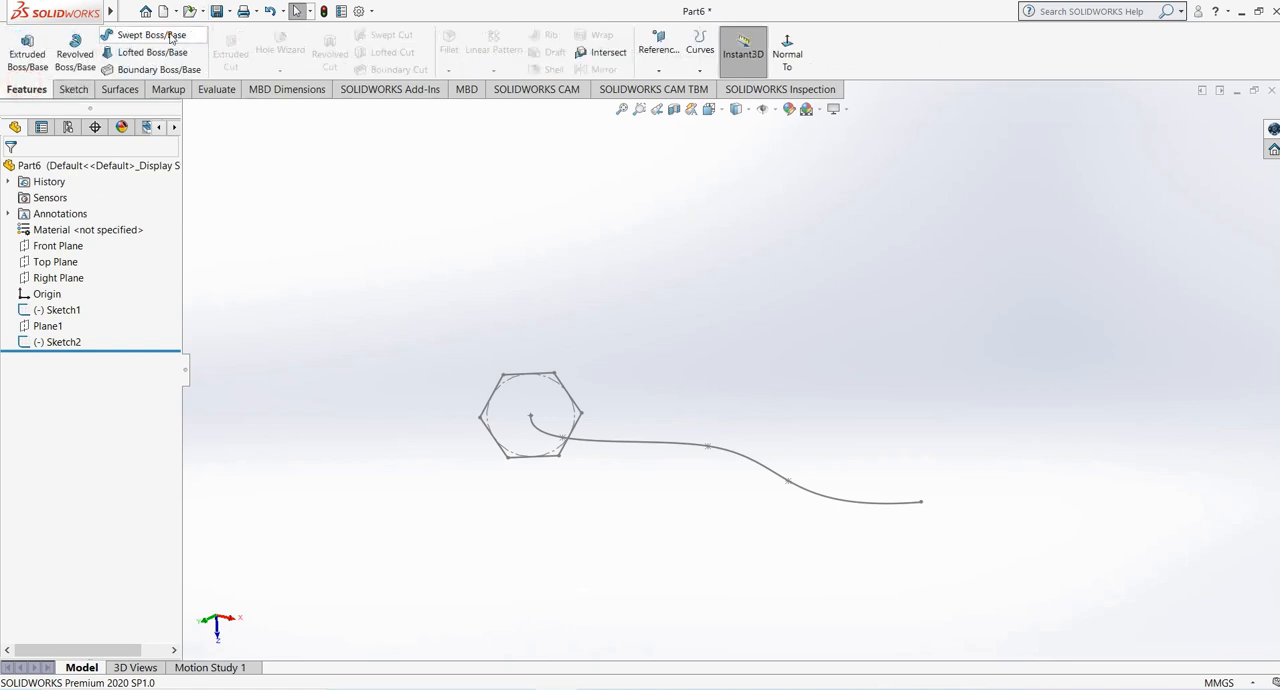
pyautogui.click(150, 34)
pyautogui.click(538, 376)
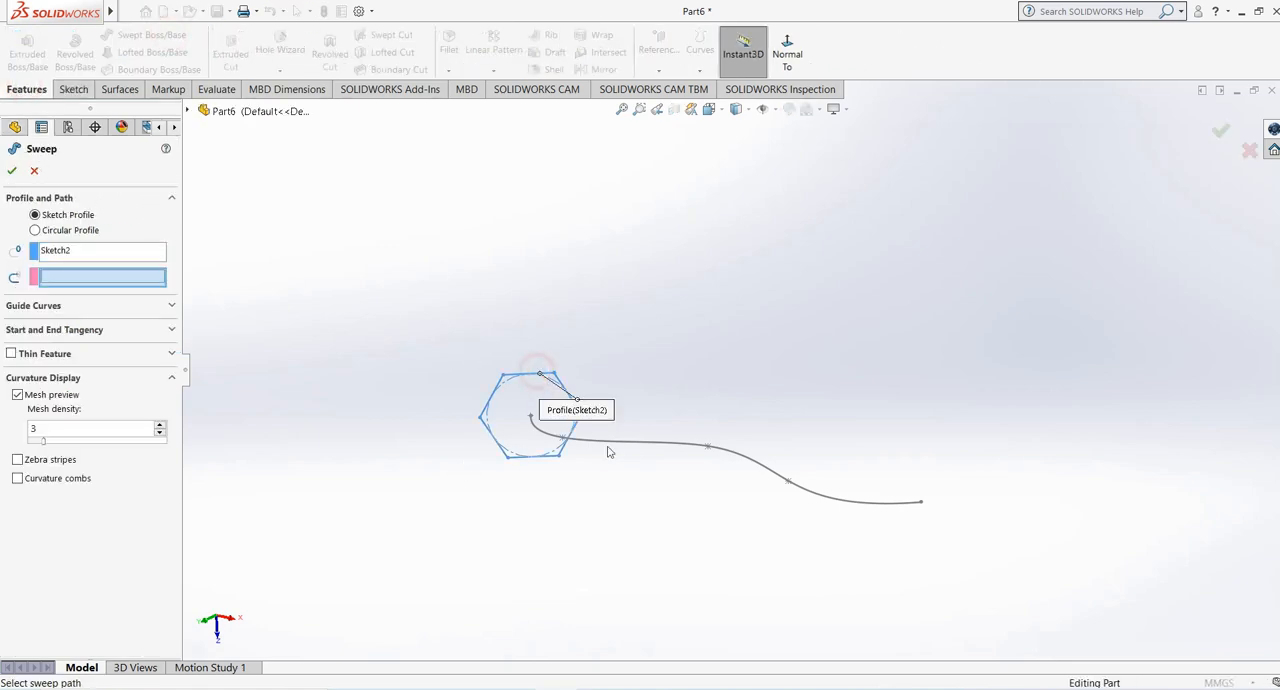
pyautogui.click(634, 448)
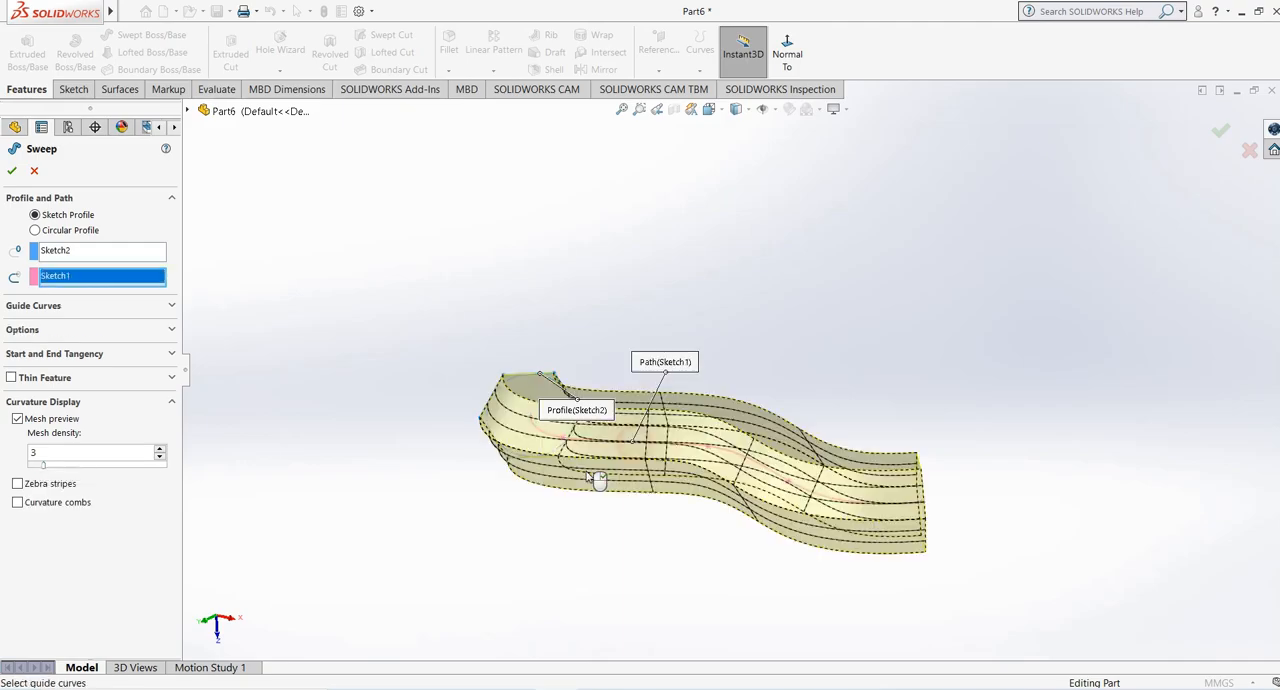
pyautogui.moveTo(600, 478)
pyautogui.mouseDown(button='middle')
pyautogui.moveTo(606, 530)
pyautogui.moveTo(586, 438)
pyautogui.moveTo(684, 336)
pyautogui.moveTo(694, 503)
pyautogui.moveTo(700, 472)
pyautogui.mouseUp(button='middle')
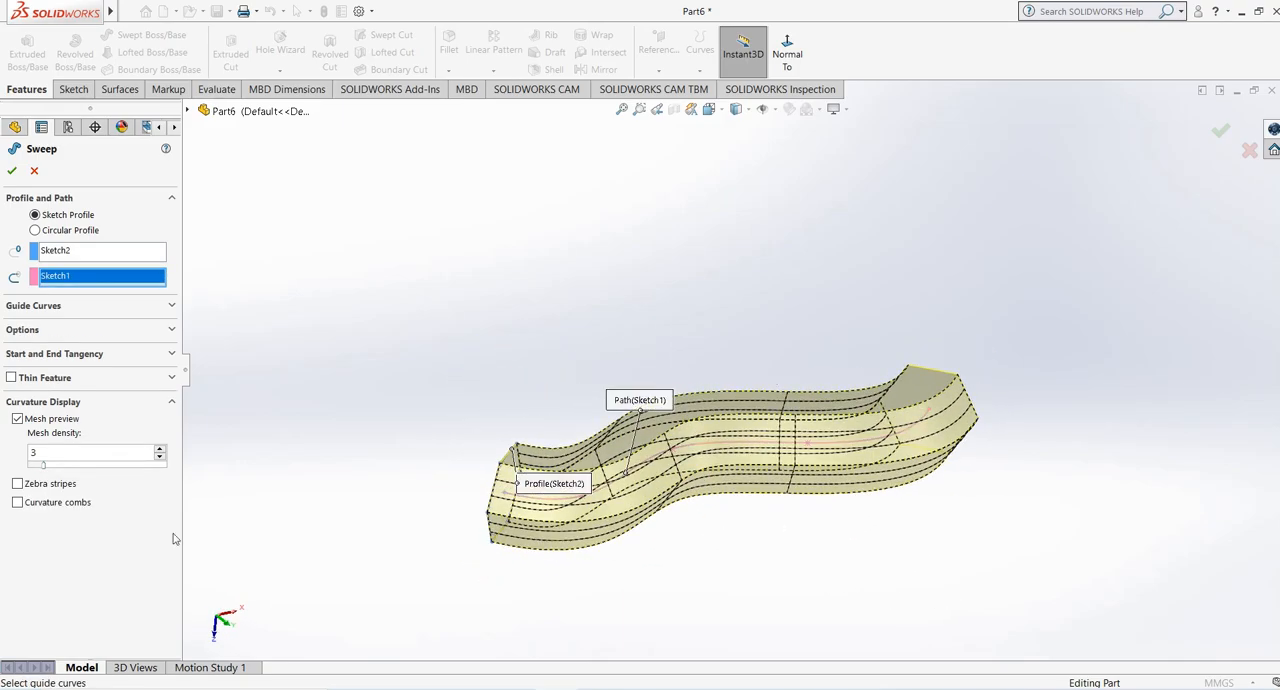
pyautogui.click(17, 419)
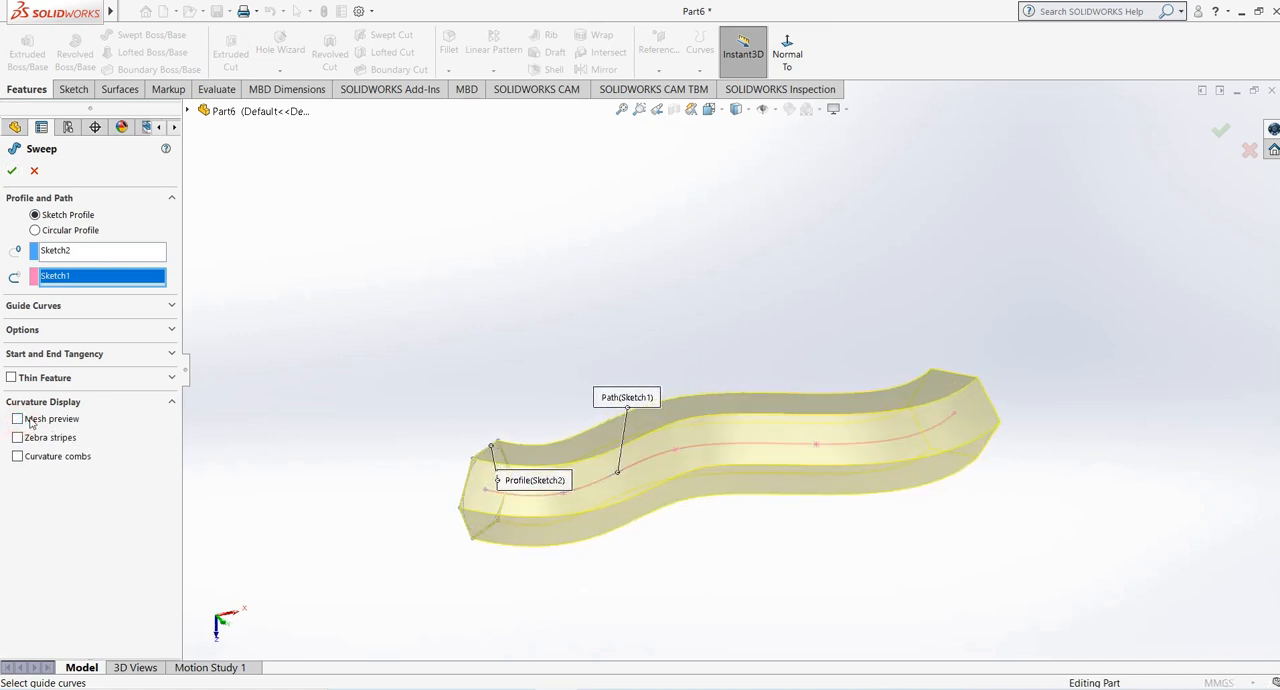
pyautogui.click(11, 172)
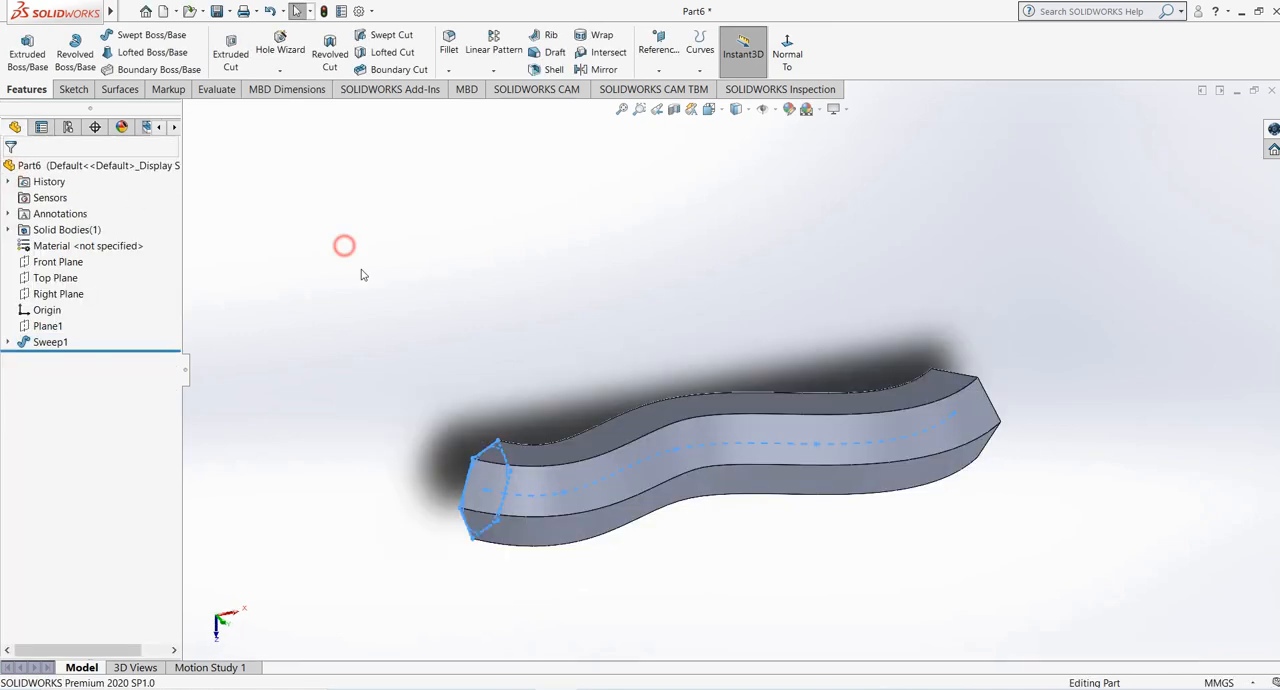
# - Open the sweep feature for editing and choose Follow Path as its profile orientation
pyautogui.moveTo(346, 243); pyautogui.dragTo(360, 283, button='middle')
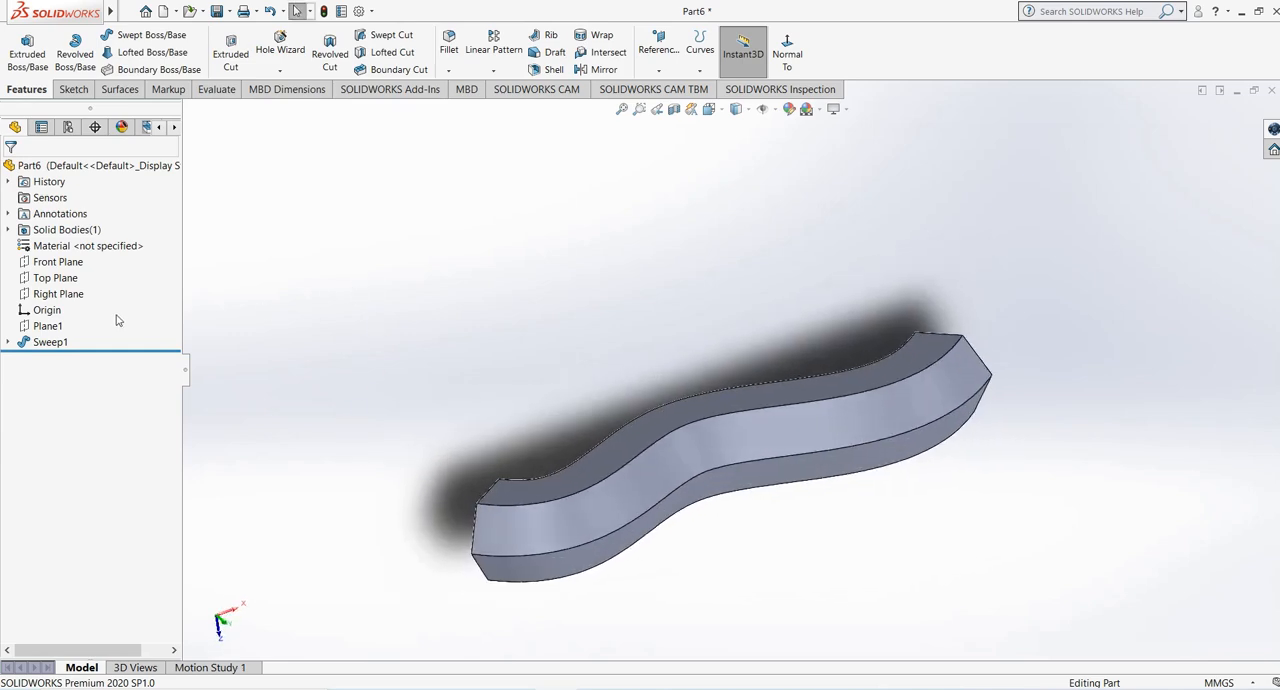
pyautogui.click(50, 341)
pyautogui.click(54, 302)
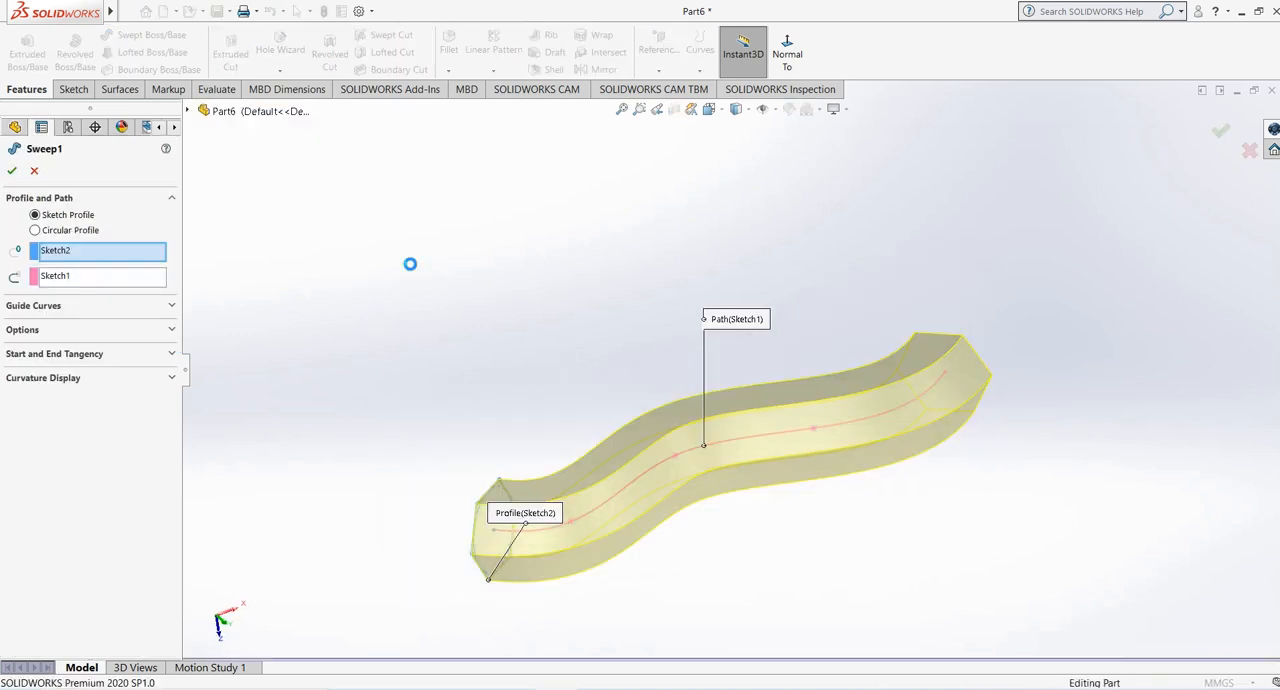
pyautogui.click(51, 333)
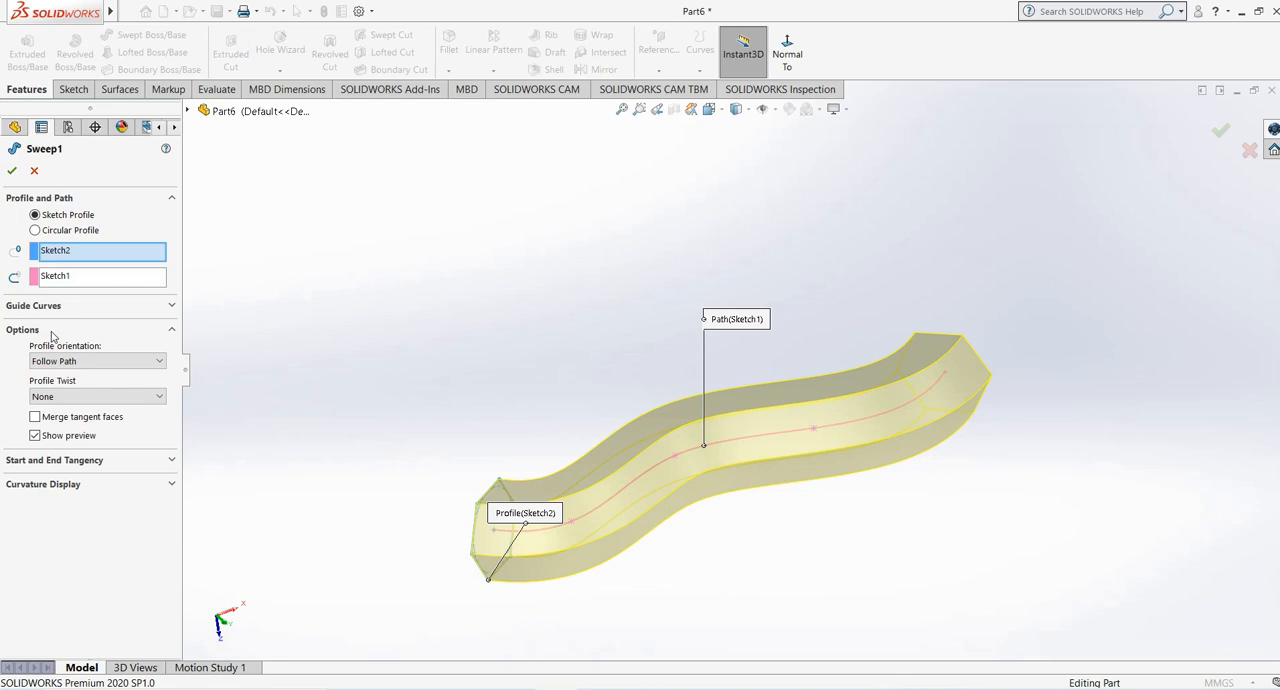
pyautogui.click(93, 361)
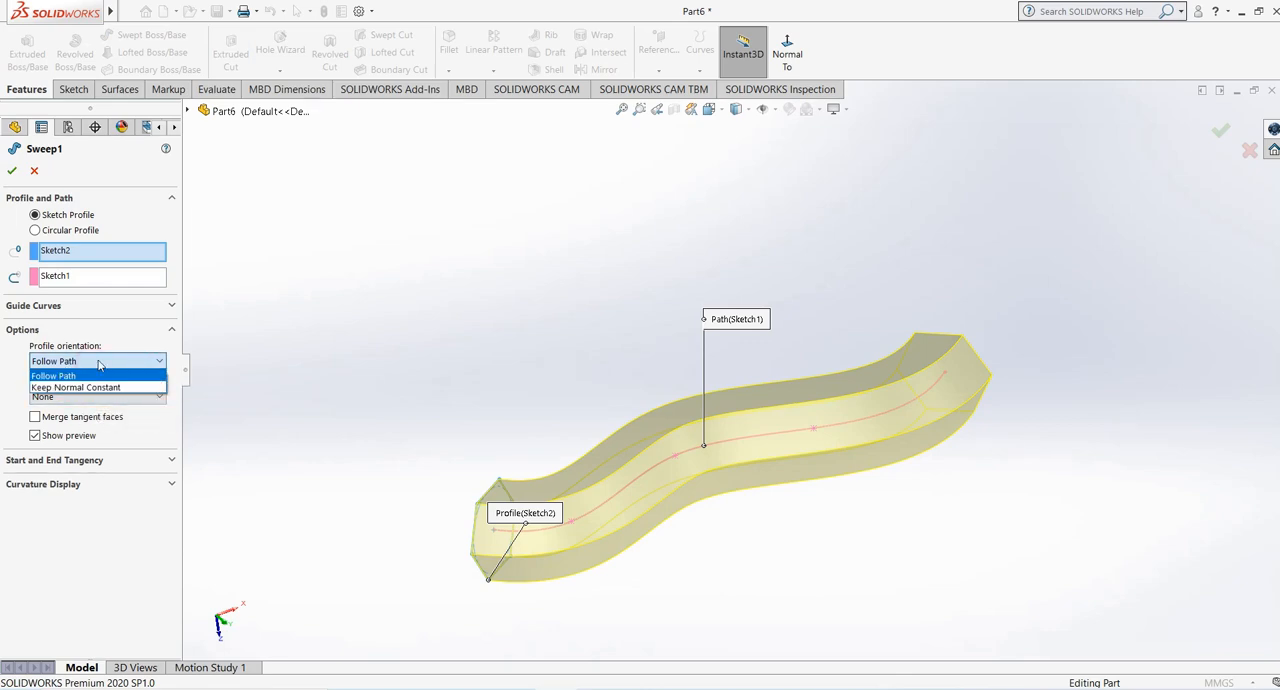
pyautogui.click(90, 375)
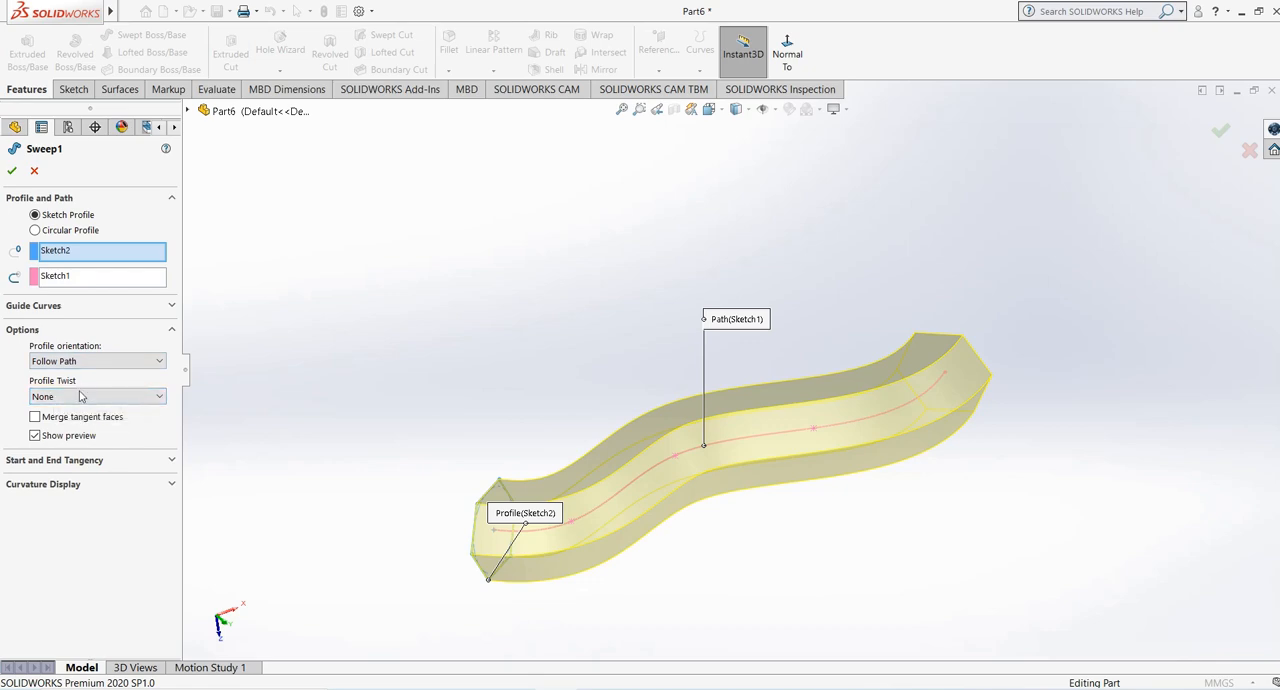
# - Set the sweep's profile twist to Specify Twist Value, with the twist control in Degrees
pyautogui.click(85, 399)
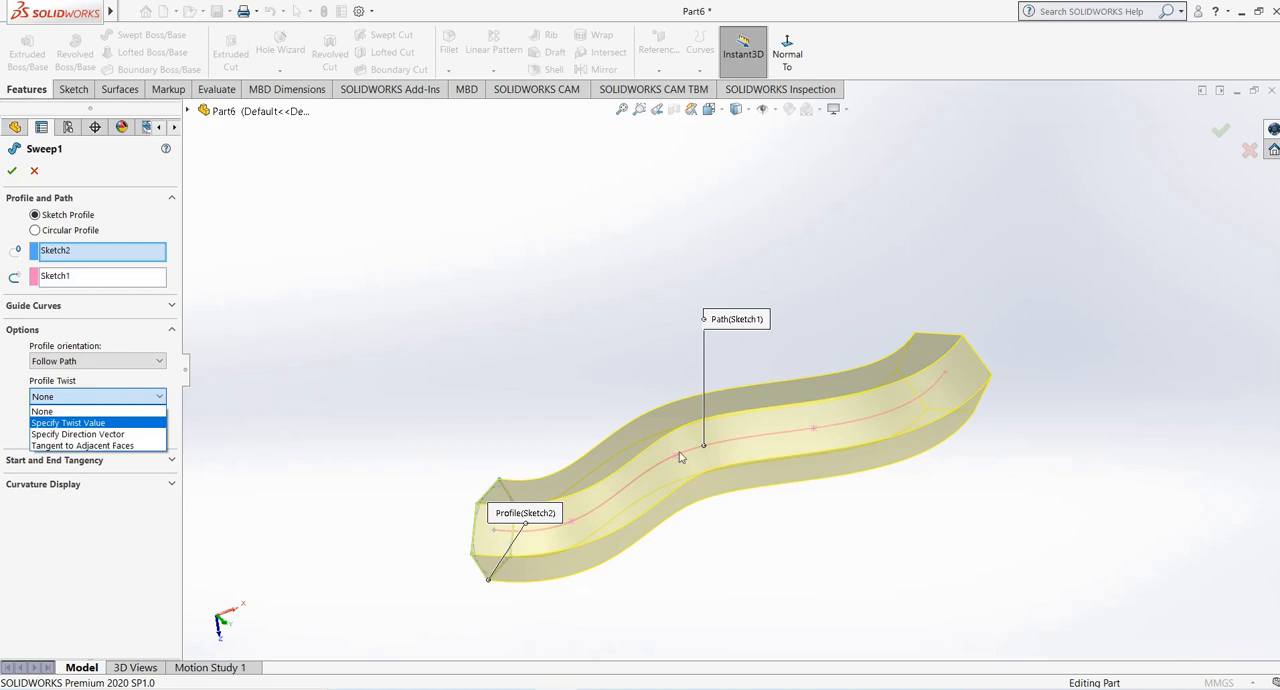
pyautogui.click(80, 421)
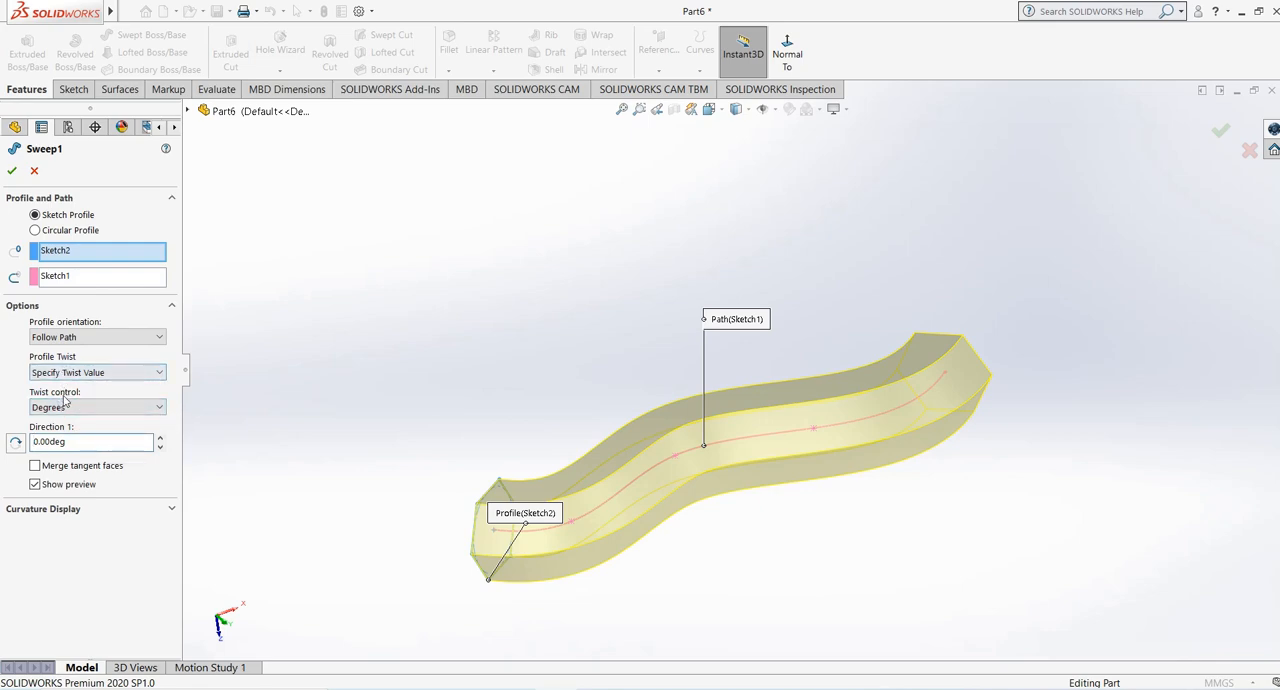
pyautogui.click(79, 408)
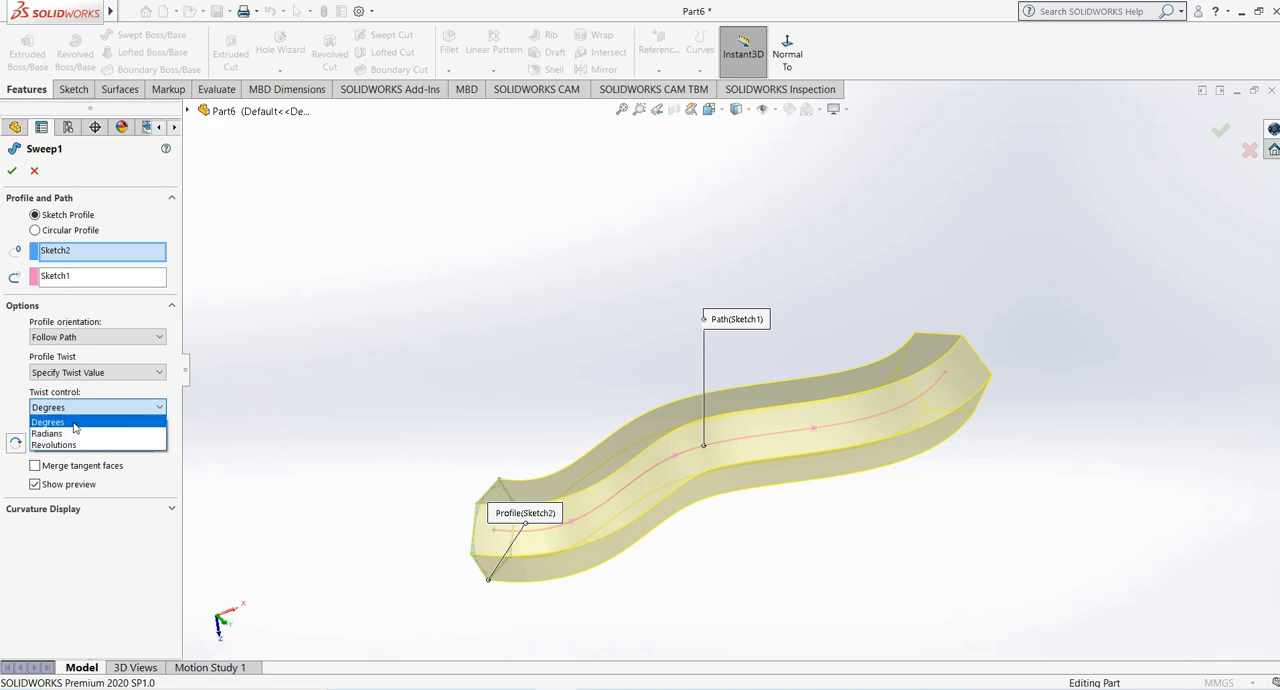
pyautogui.click(74, 424)
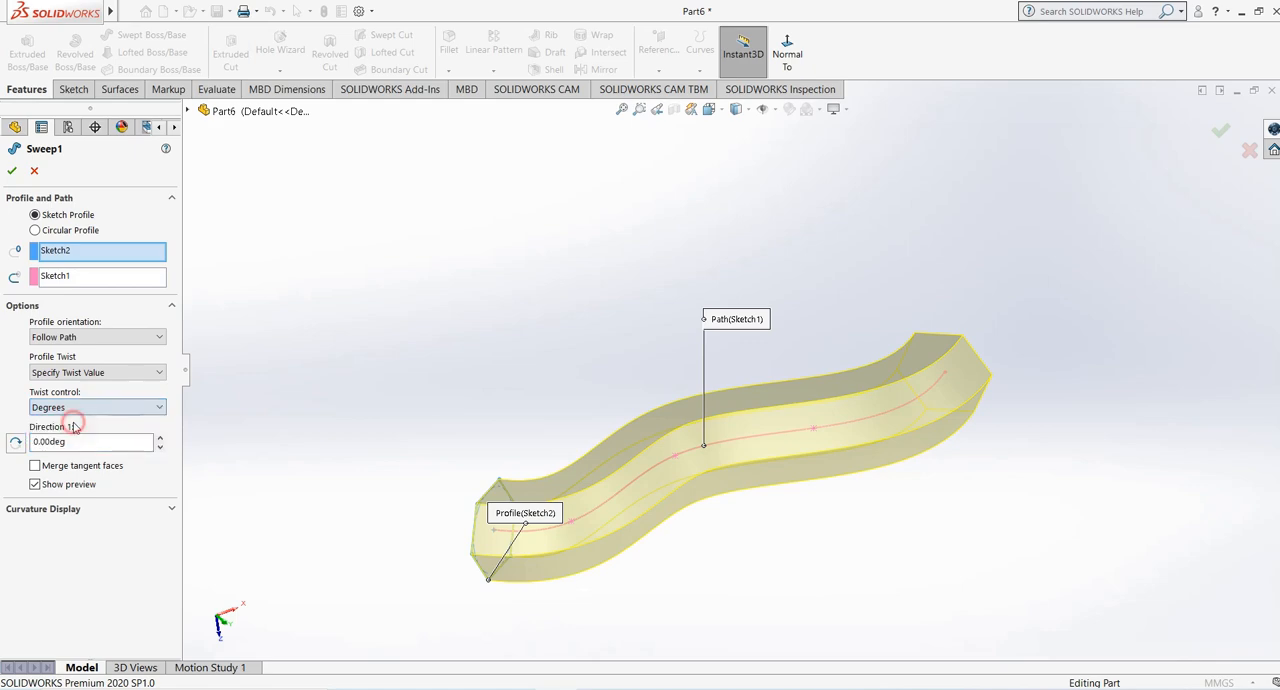
# - Keep the sweep's twist control in Degrees and raise the Direction 1 twist to 101 degrees
pyautogui.click(157, 407)
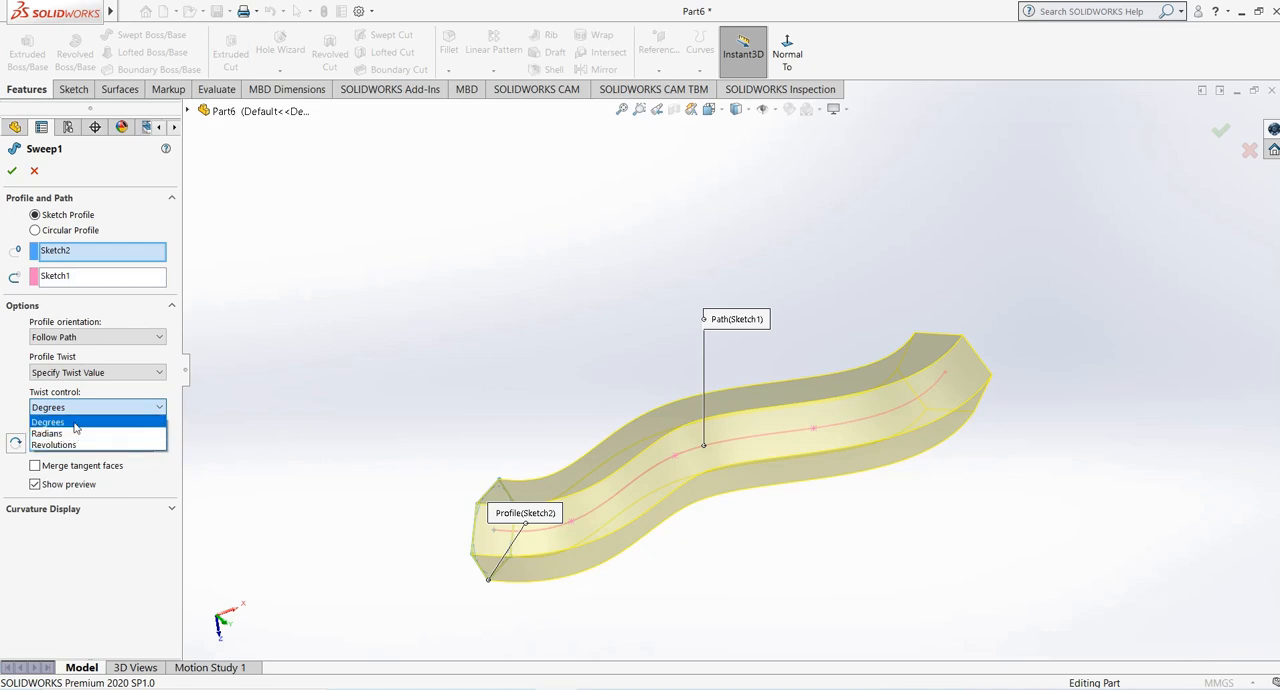
pyautogui.click(302, 390)
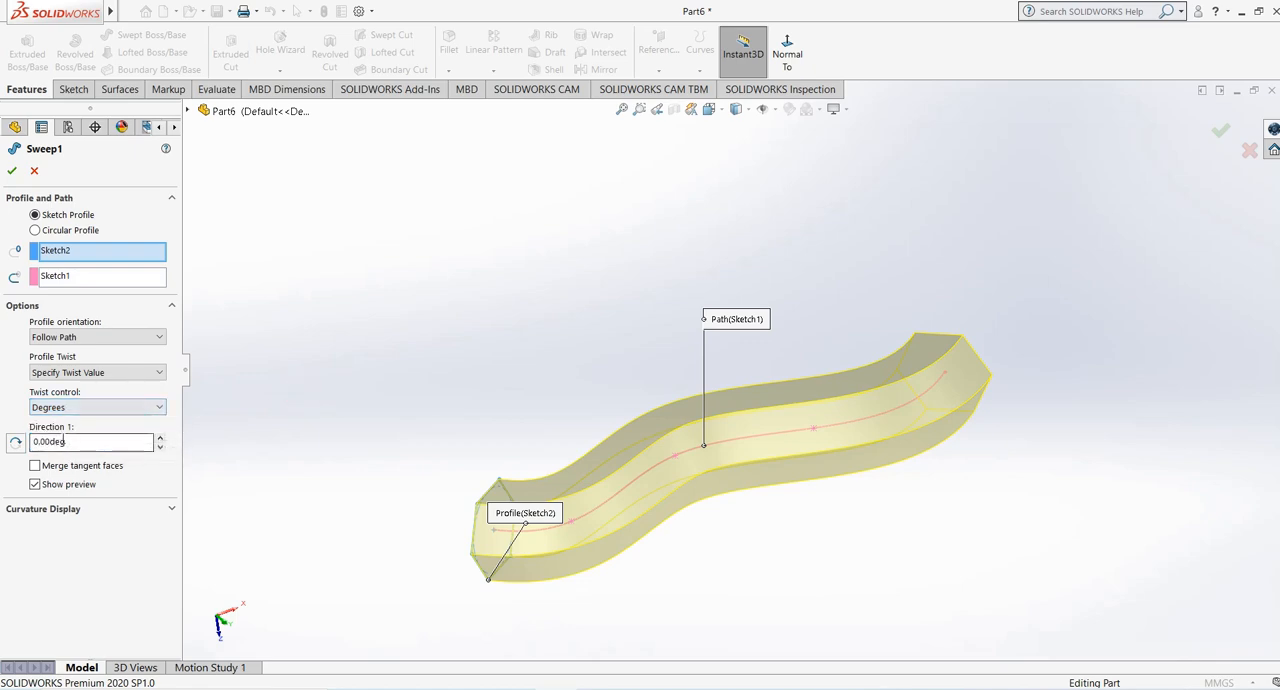
pyautogui.click(160, 439)
pyautogui.scroll(-3, 940, 350)
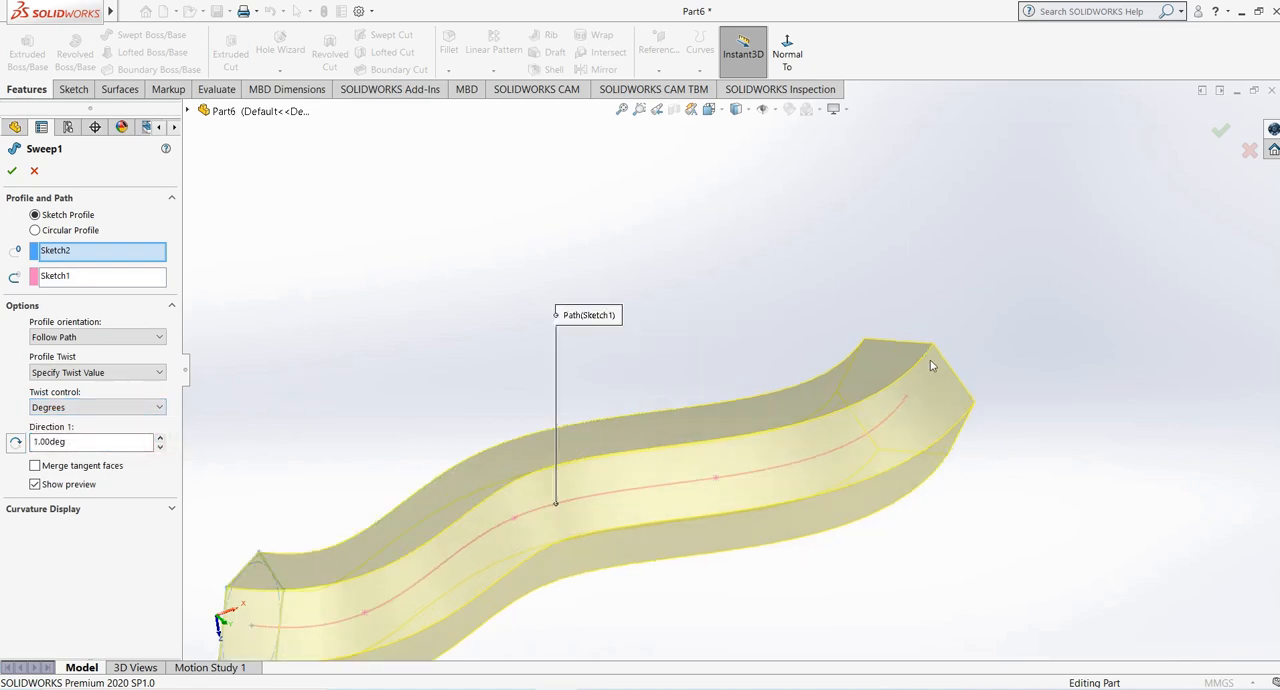
pyautogui.click(160, 439)
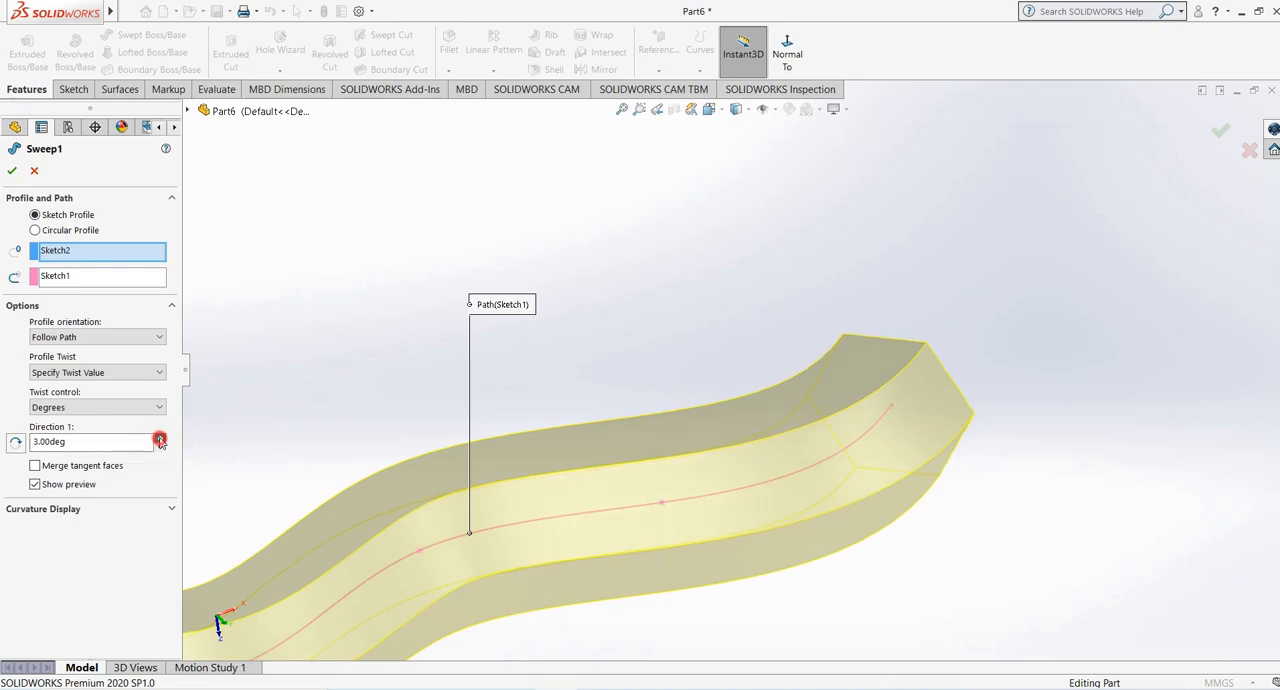
pyautogui.click(160, 439)
pyautogui.moveTo(160, 439); pyautogui.dragTo(159, 439)
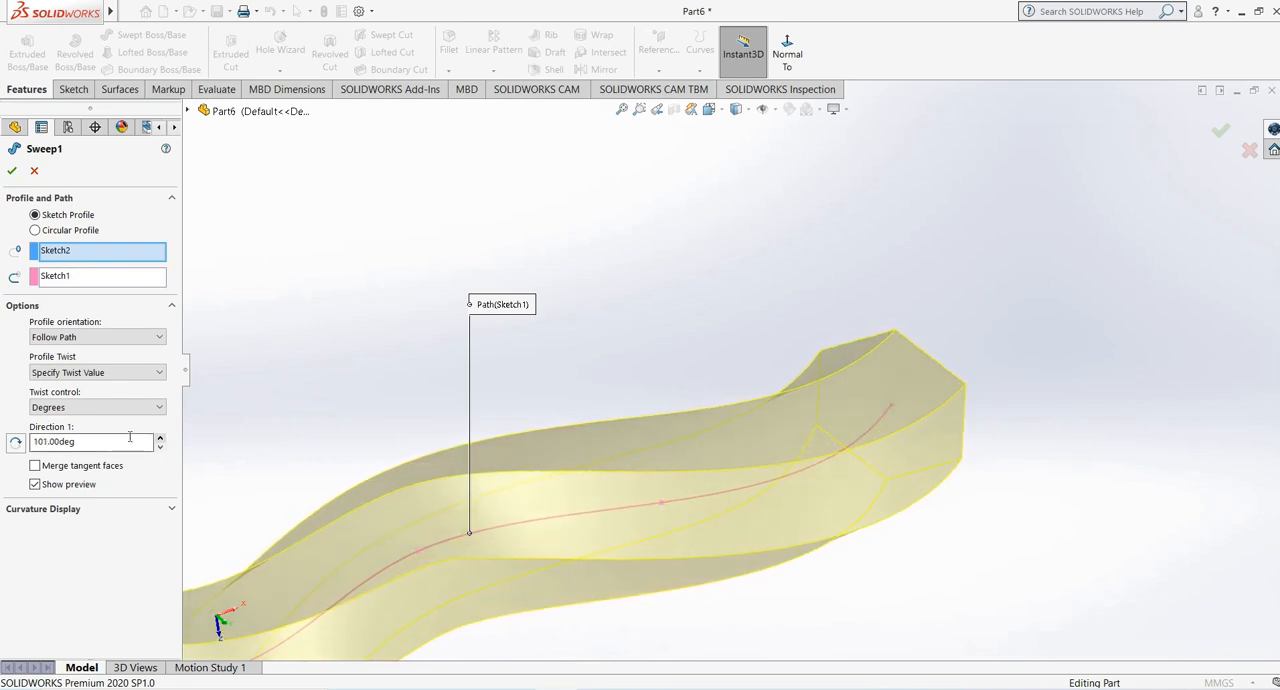
pyautogui.scroll(5, 844, 350)
pyautogui.scroll(-2, 475, 528)
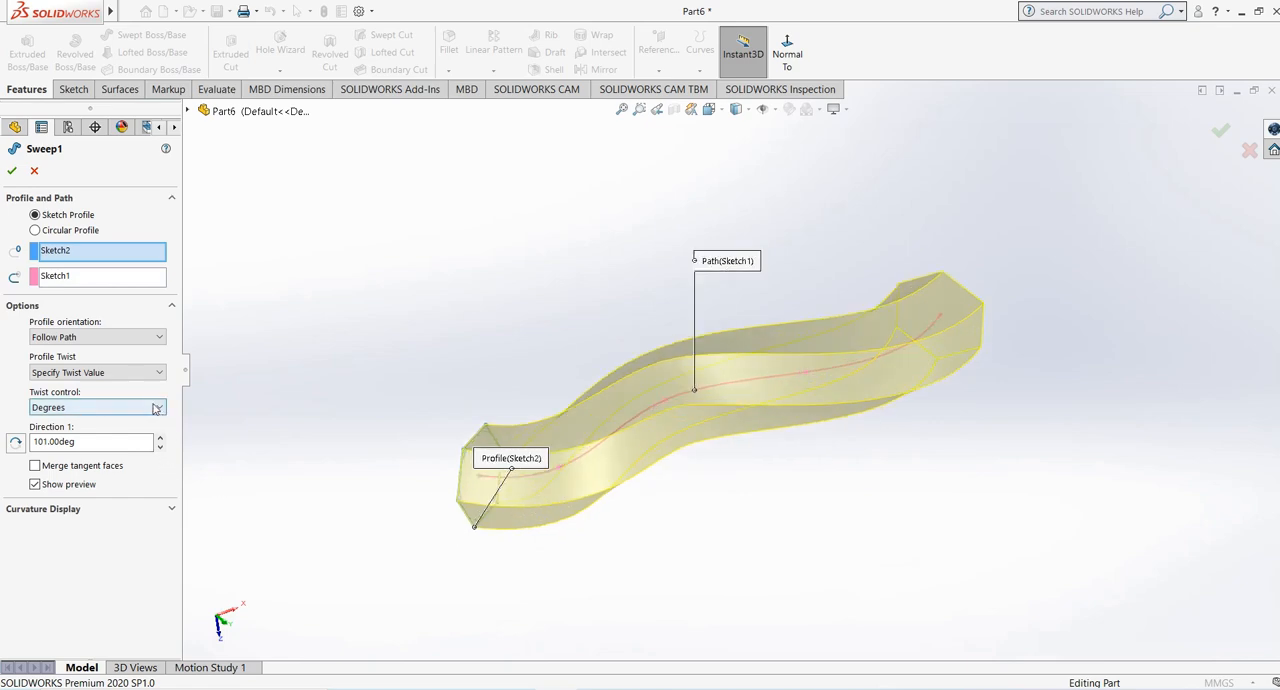
# - Change the twist control to Radians, raise the twist to 1.90240888 rad, and return the control to Degrees
pyautogui.click(97, 407)
pyautogui.click(80, 429)
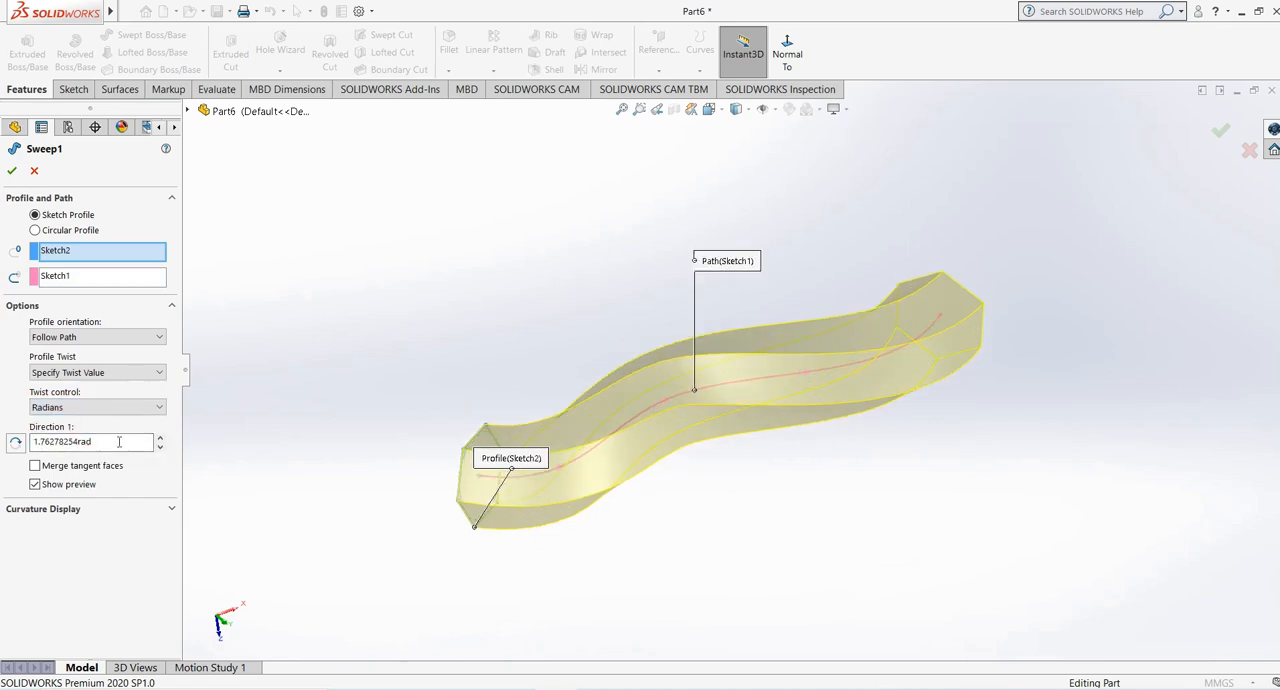
pyautogui.moveTo(159, 440); pyautogui.dragTo(157, 441)
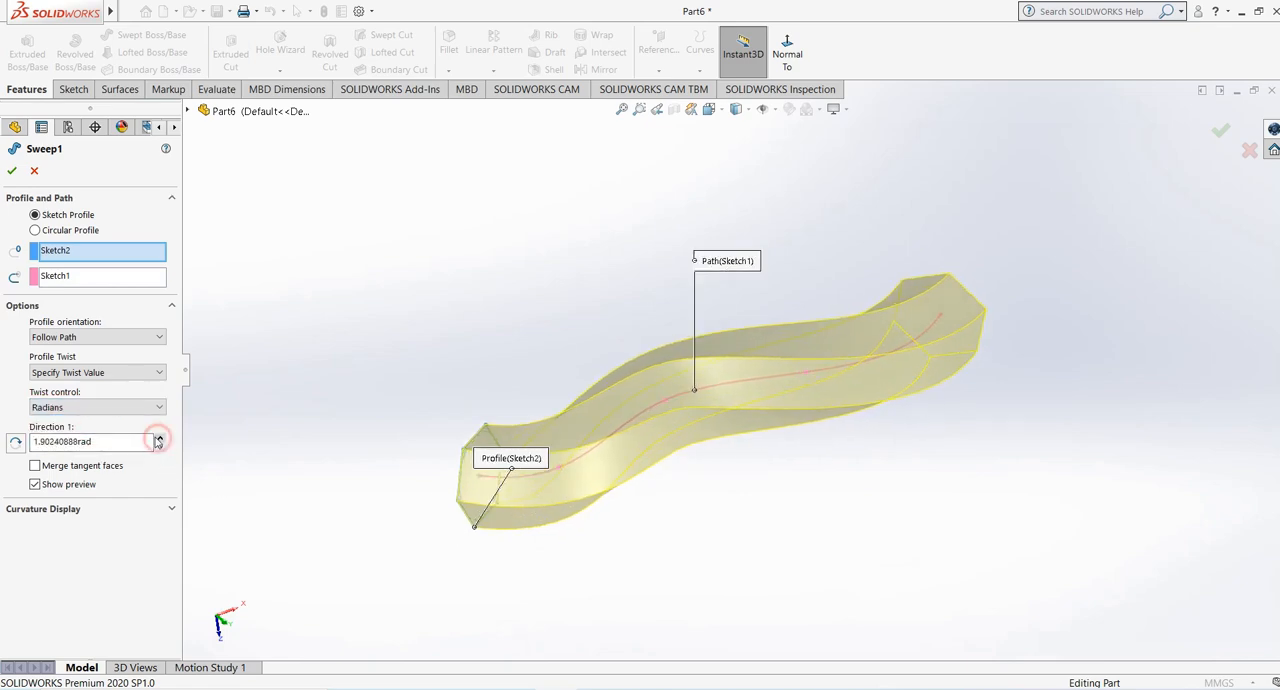
pyautogui.click(97, 407)
pyautogui.click(100, 418)
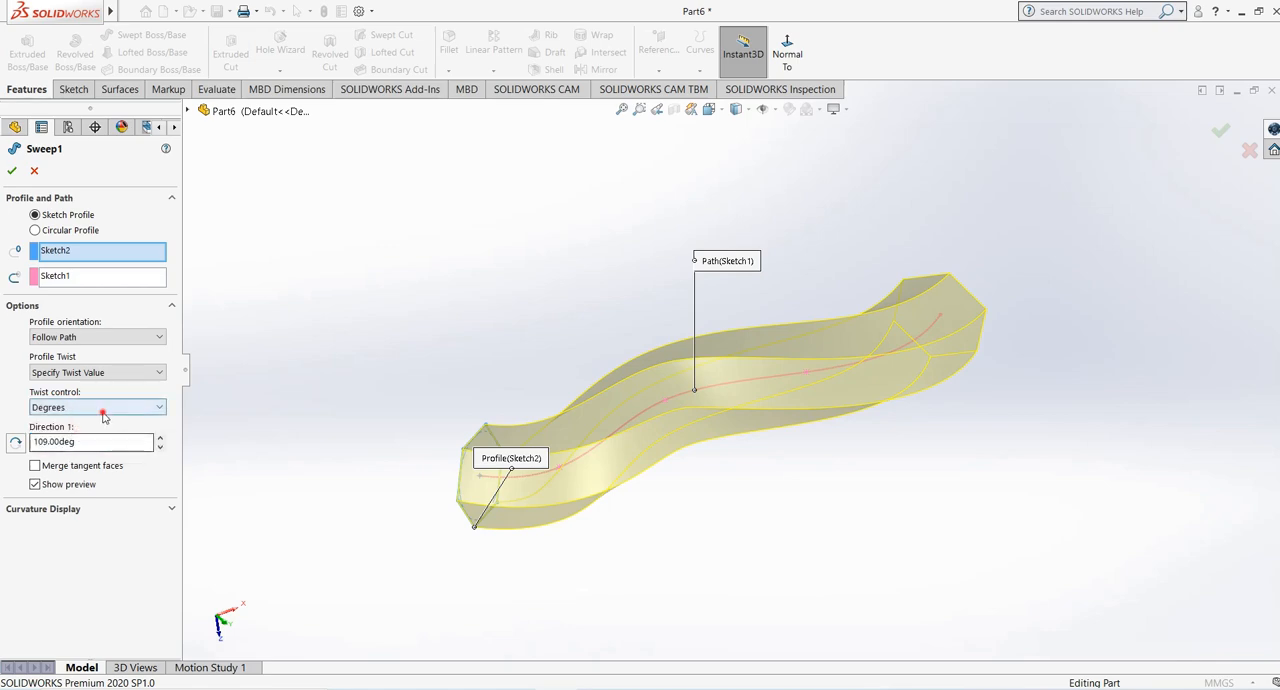
# - Set the twist control to Revolutions with a value of 1 and accept the sweep
pyautogui.click(103, 408)
pyautogui.click(85, 440)
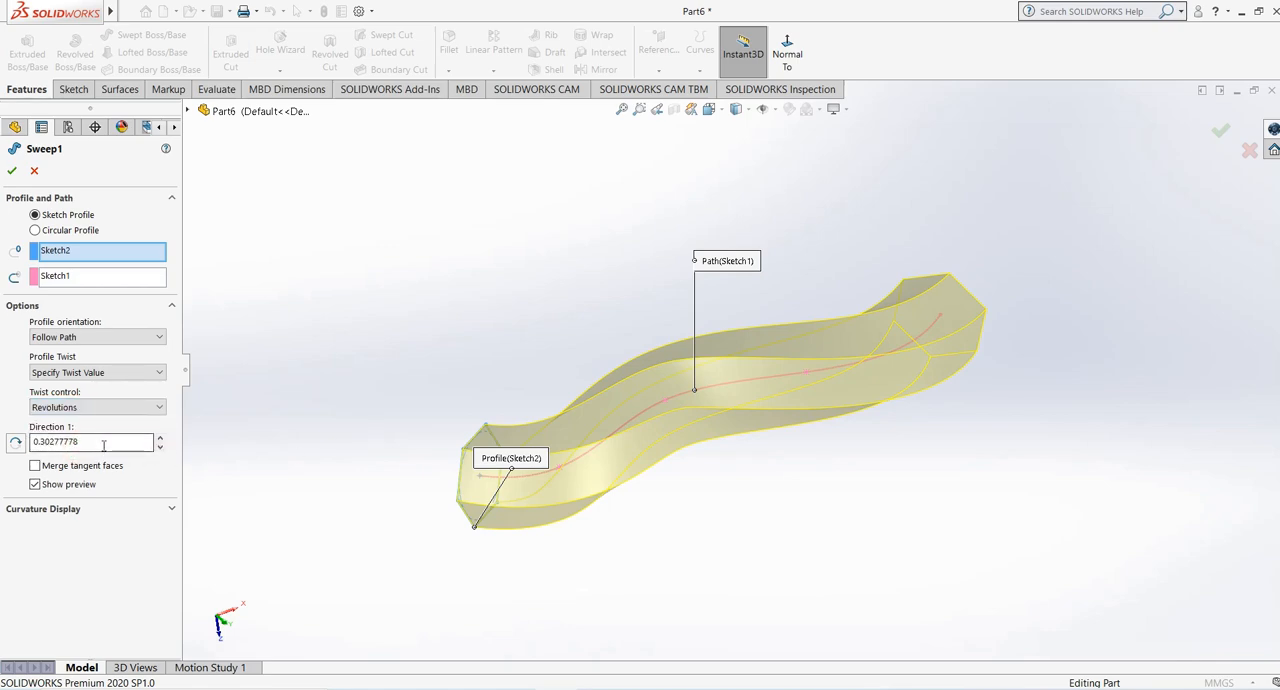
pyautogui.moveTo(103, 442); pyautogui.dragTo(38, 443)
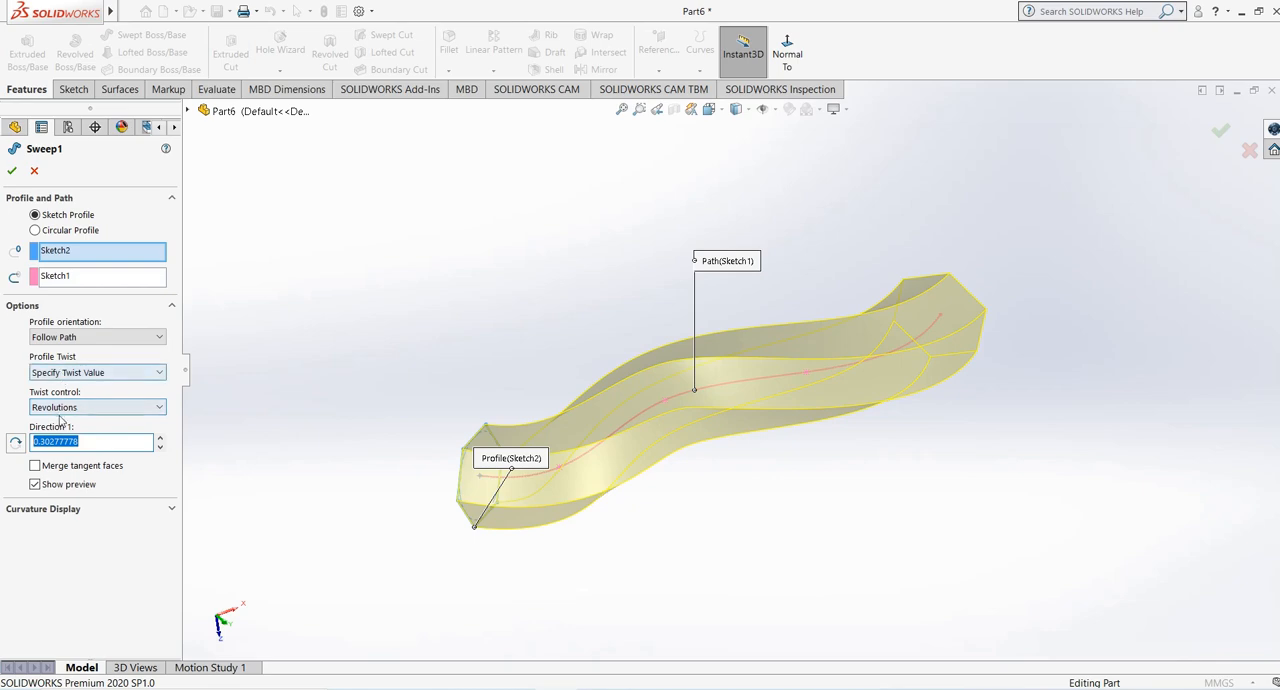
pyautogui.write('1')
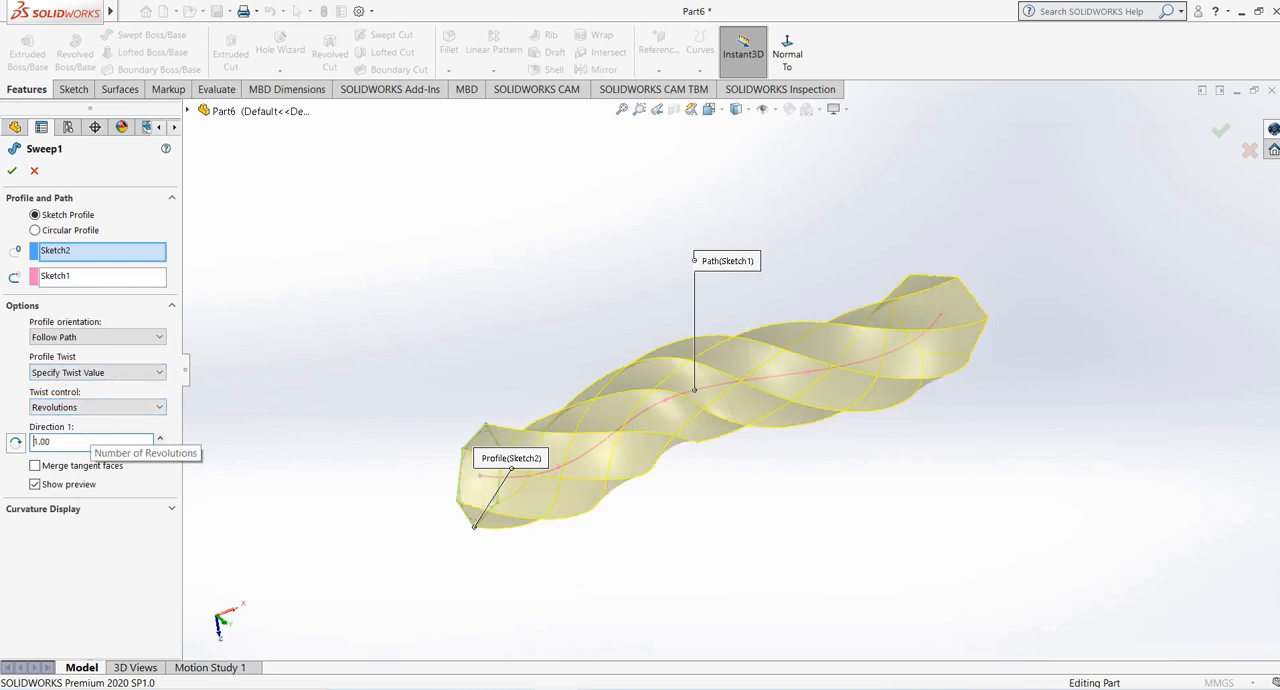
pyautogui.scroll(-1, 783, 484)
pyautogui.moveTo(783, 484); pyautogui.dragTo(769, 509, button='middle')
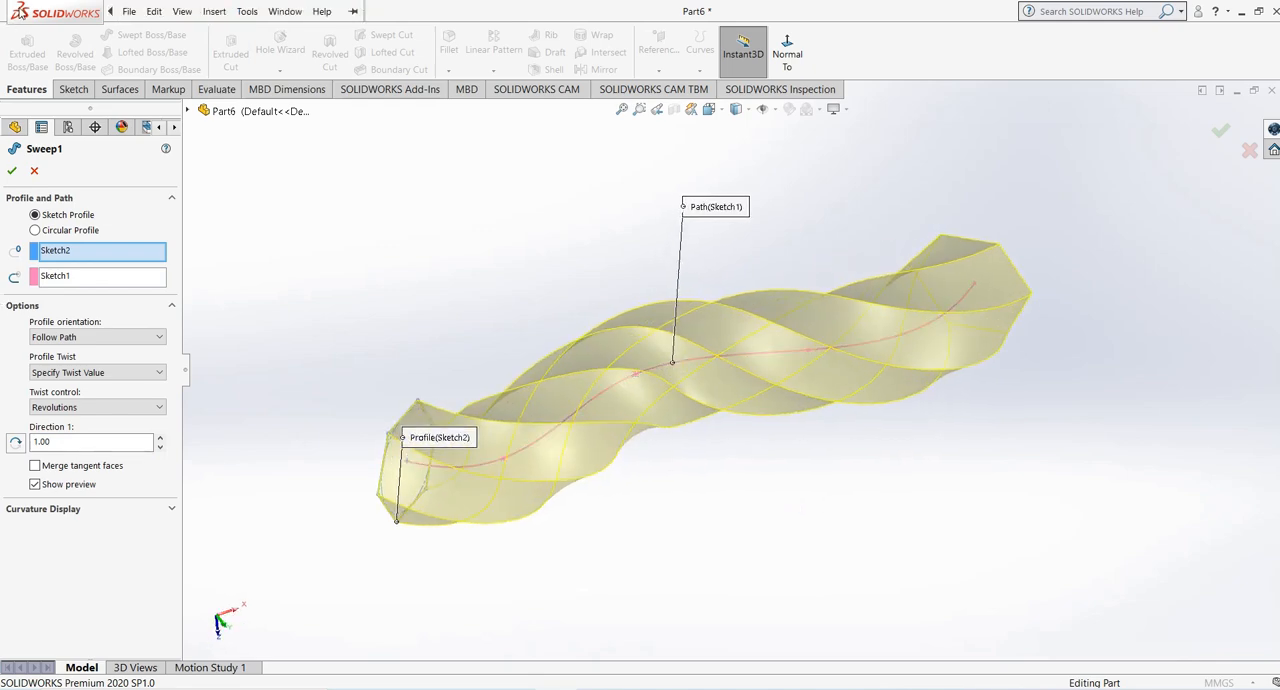
pyautogui.click(13, 171)
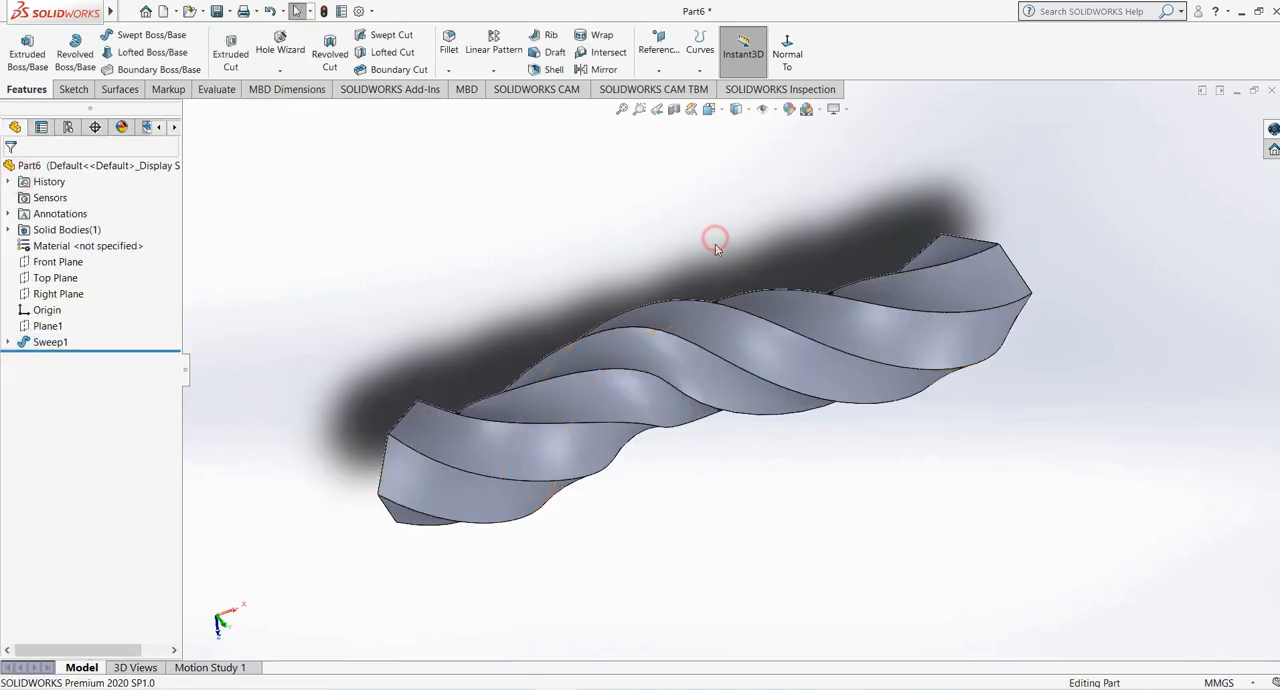
# - Open the twisted sweep for editing and set its profile twist to Specify Direction Vector
pyautogui.scroll(2, 700, 260)
pyautogui.moveTo(686, 278)
pyautogui.mouseDown(button='middle')
pyautogui.moveTo(599, 465)
pyautogui.moveTo(699, 303)
pyautogui.mouseUp(button='middle')
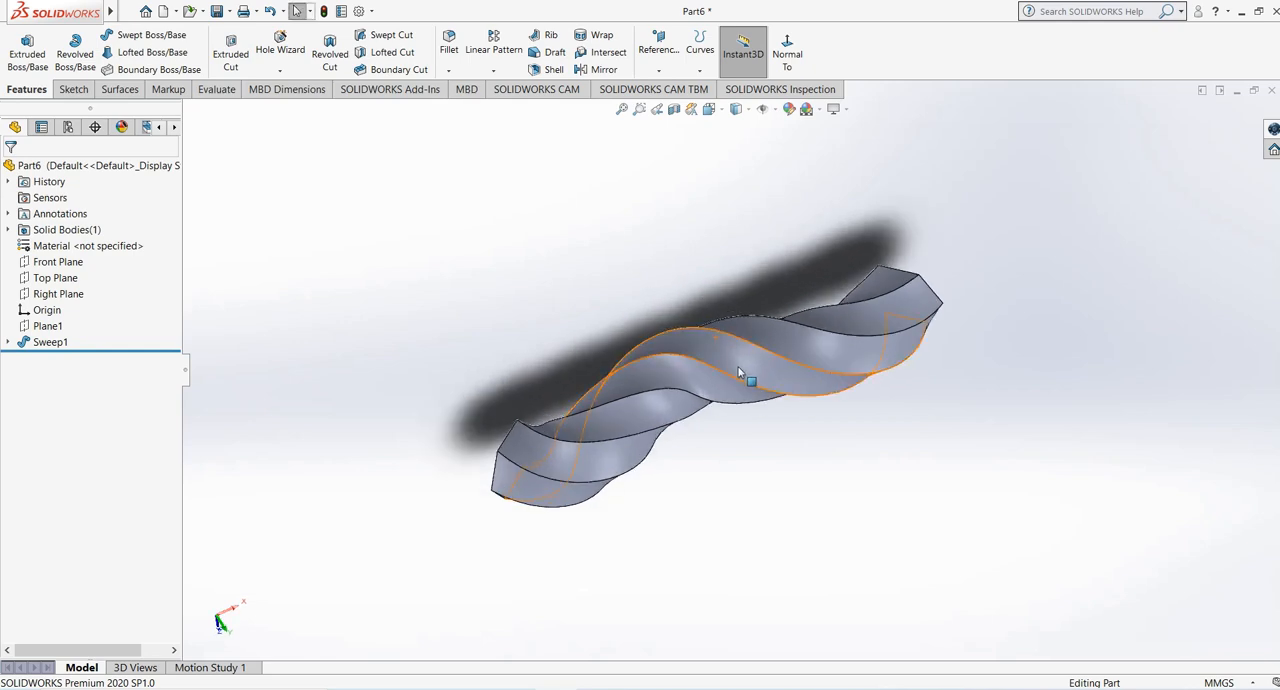
pyautogui.moveTo(749, 366); pyautogui.dragTo(720, 403, button='middle')
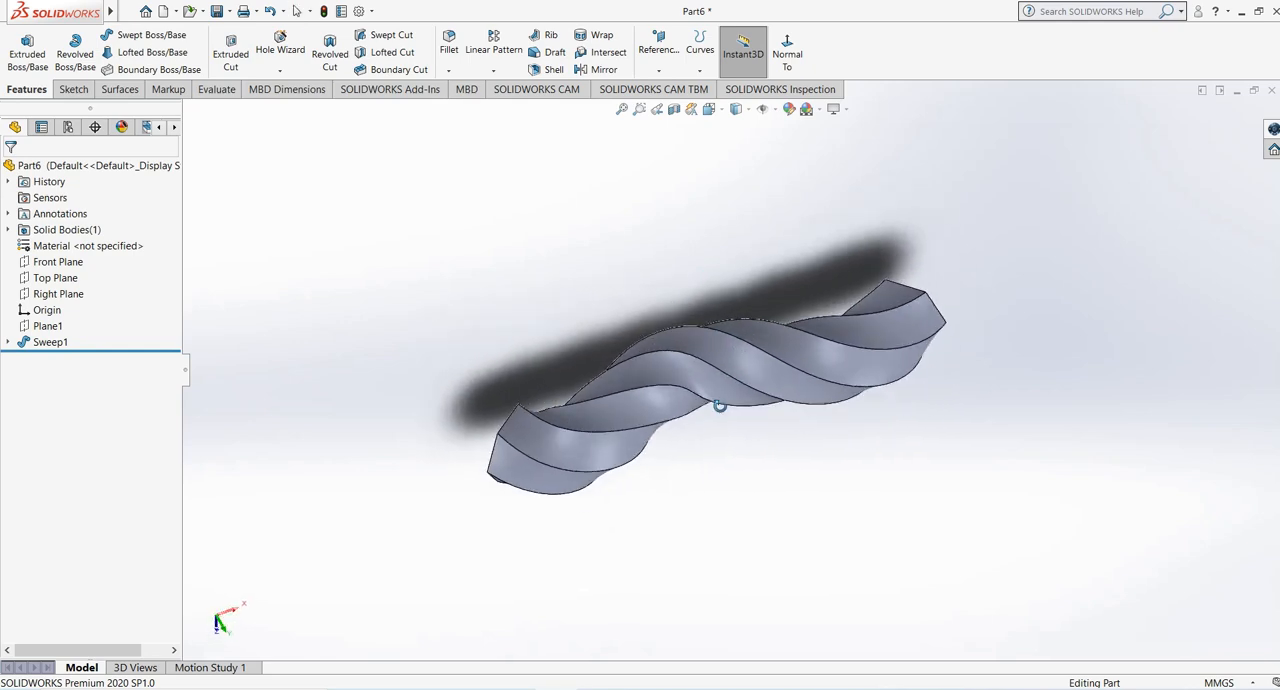
pyautogui.click(45, 342)
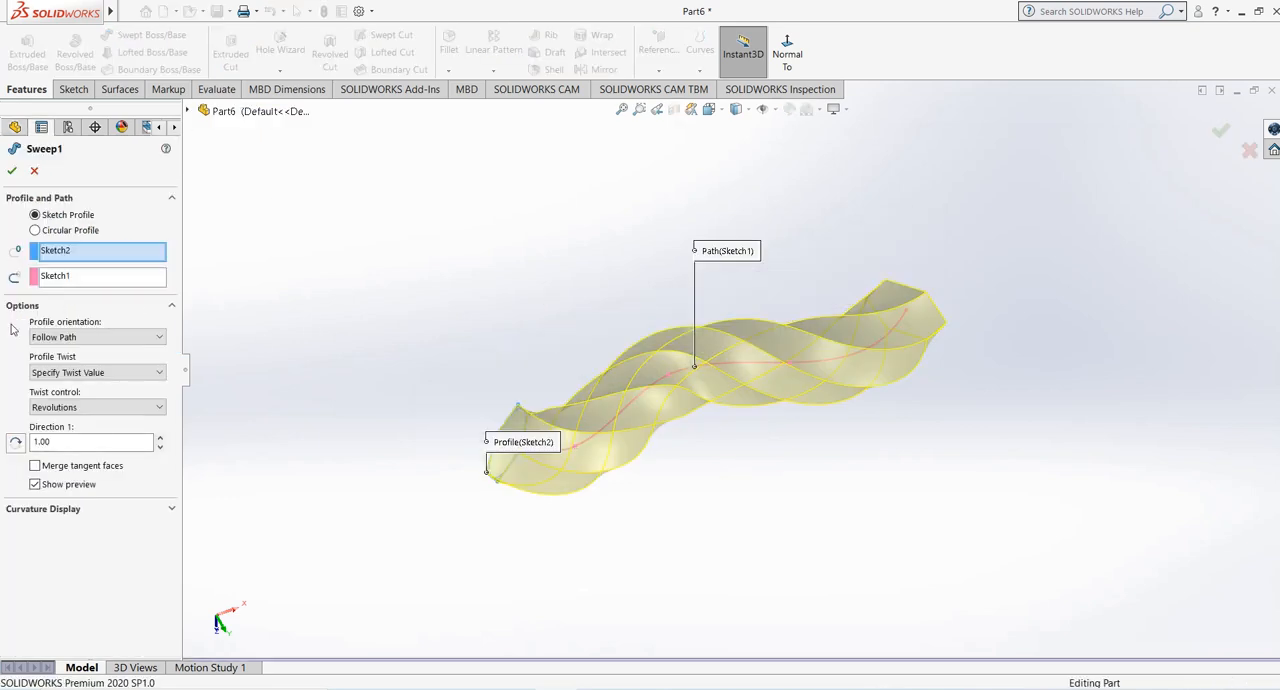
pyautogui.click(100, 372)
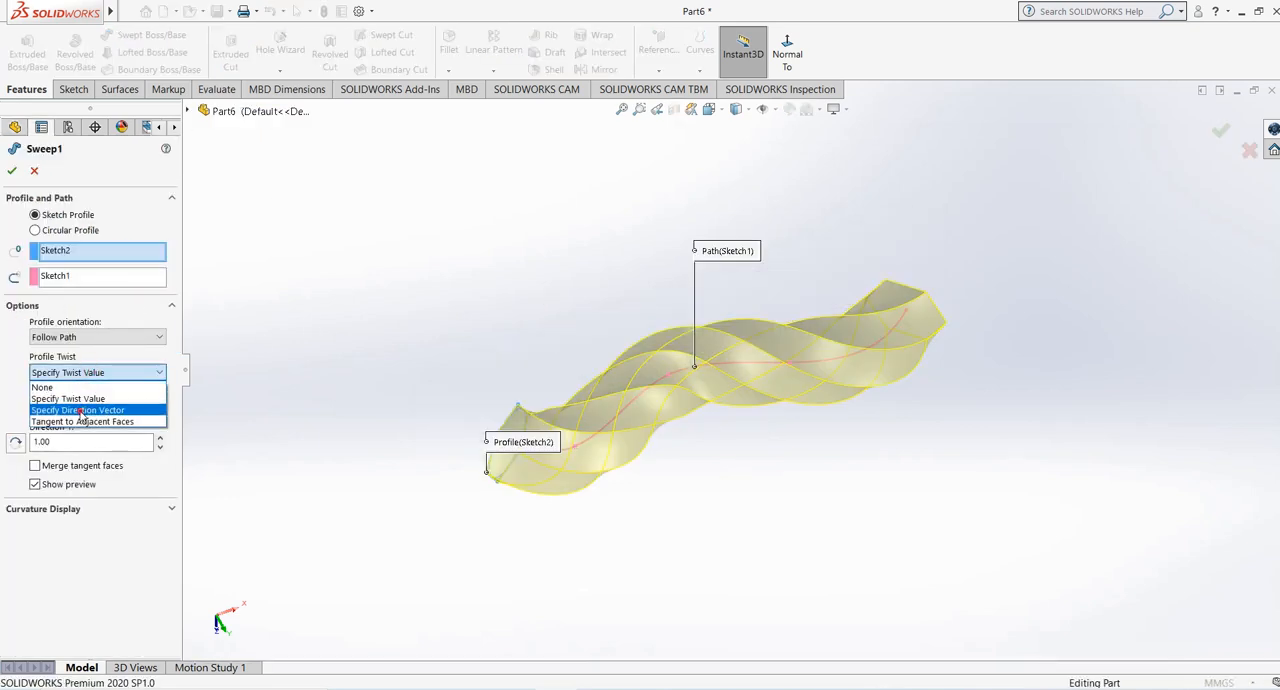
pyautogui.click(80, 403)
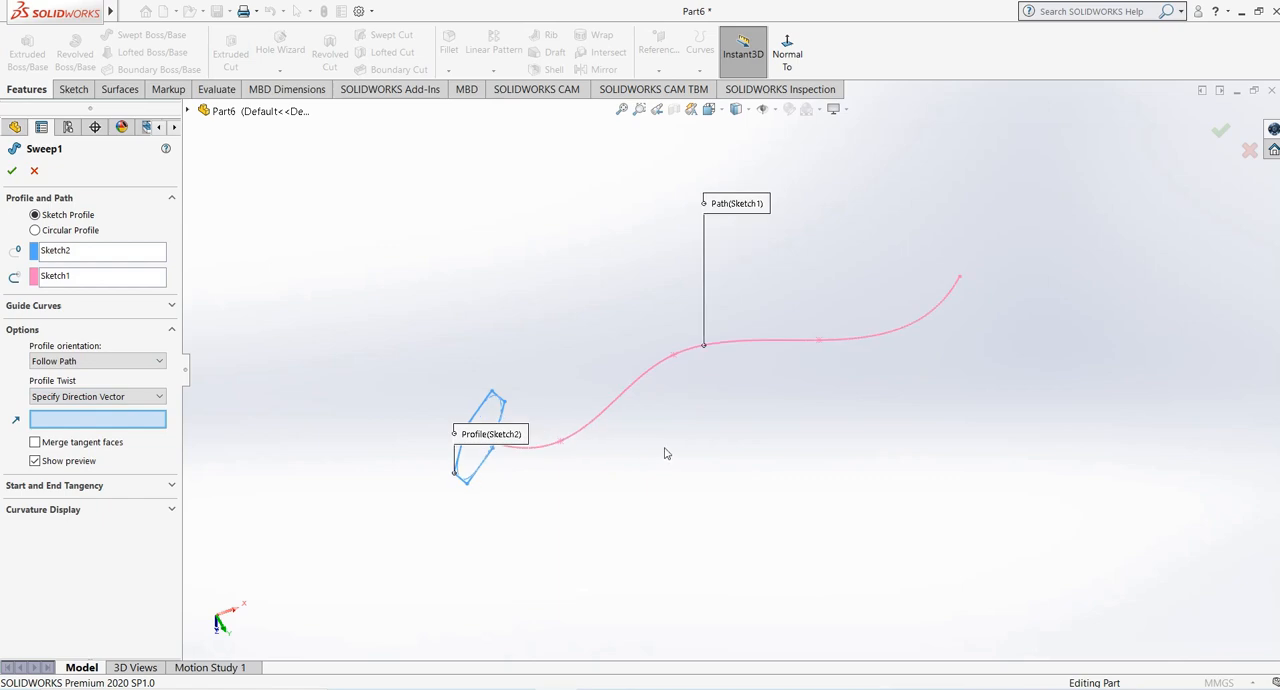
pyautogui.moveTo(665, 453); pyautogui.dragTo(681, 357, button='middle')
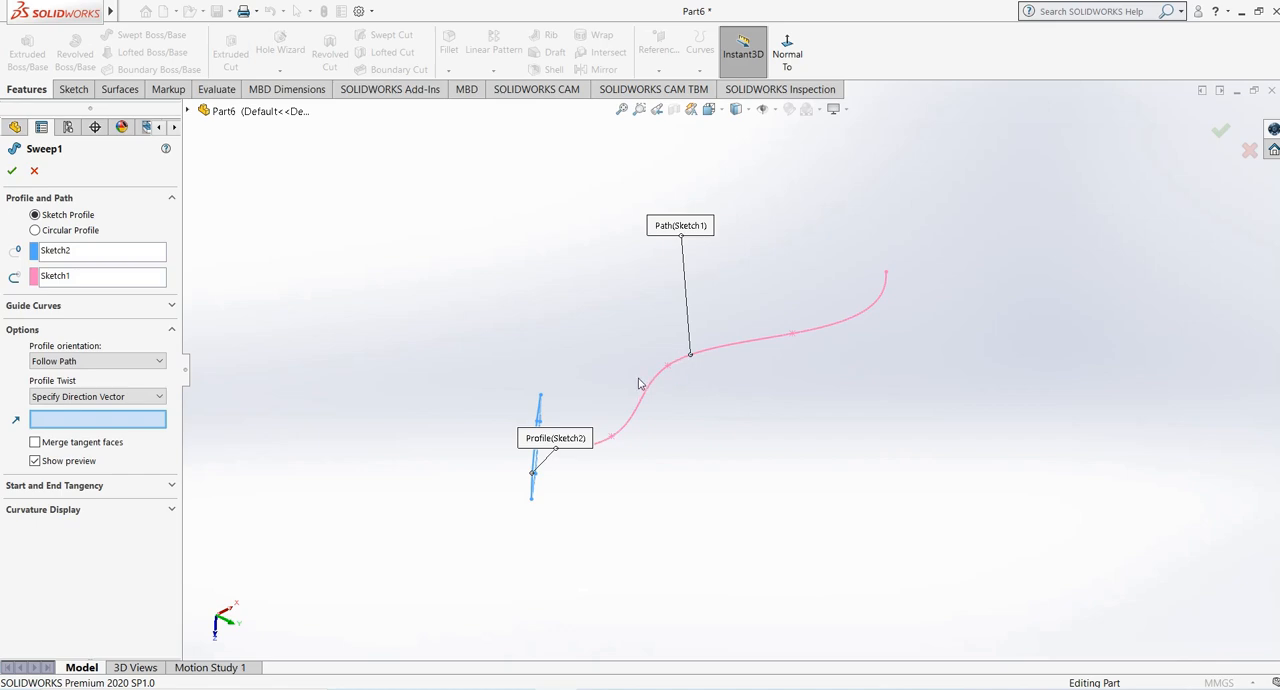
pyautogui.moveTo(639, 383); pyautogui.dragTo(665, 377, button='middle')
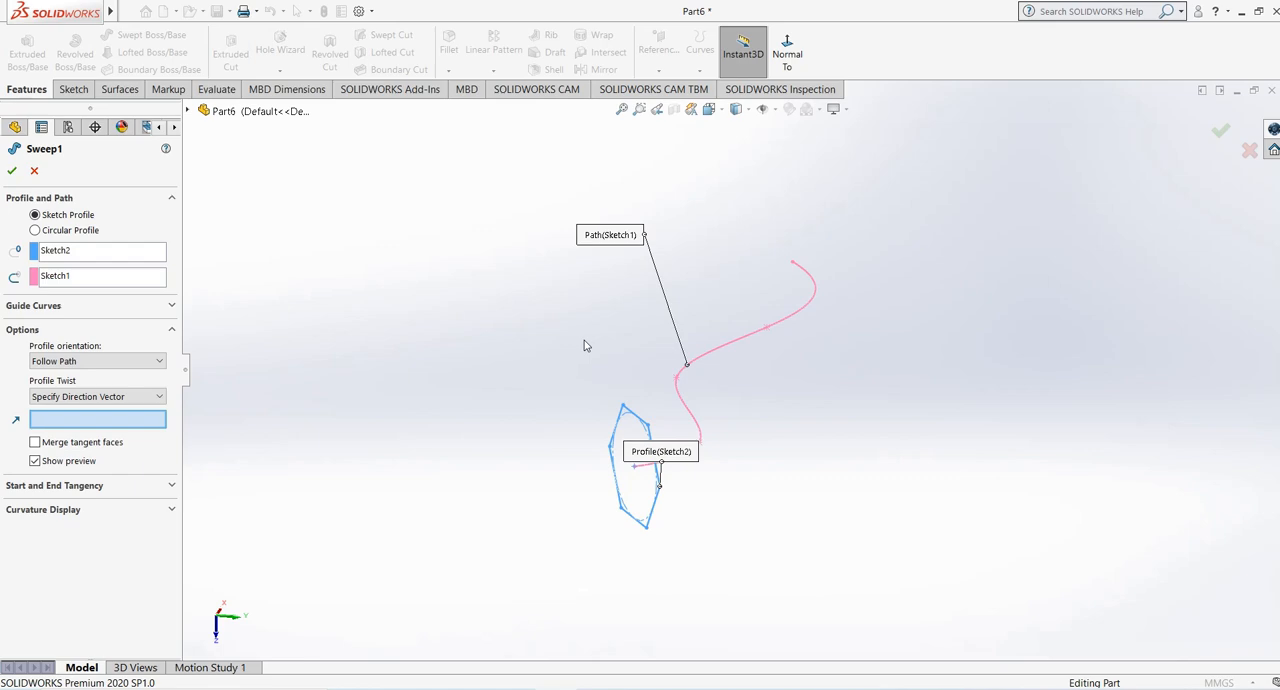
pyautogui.moveTo(700, 420); pyautogui.dragTo(688, 484, button='middle')
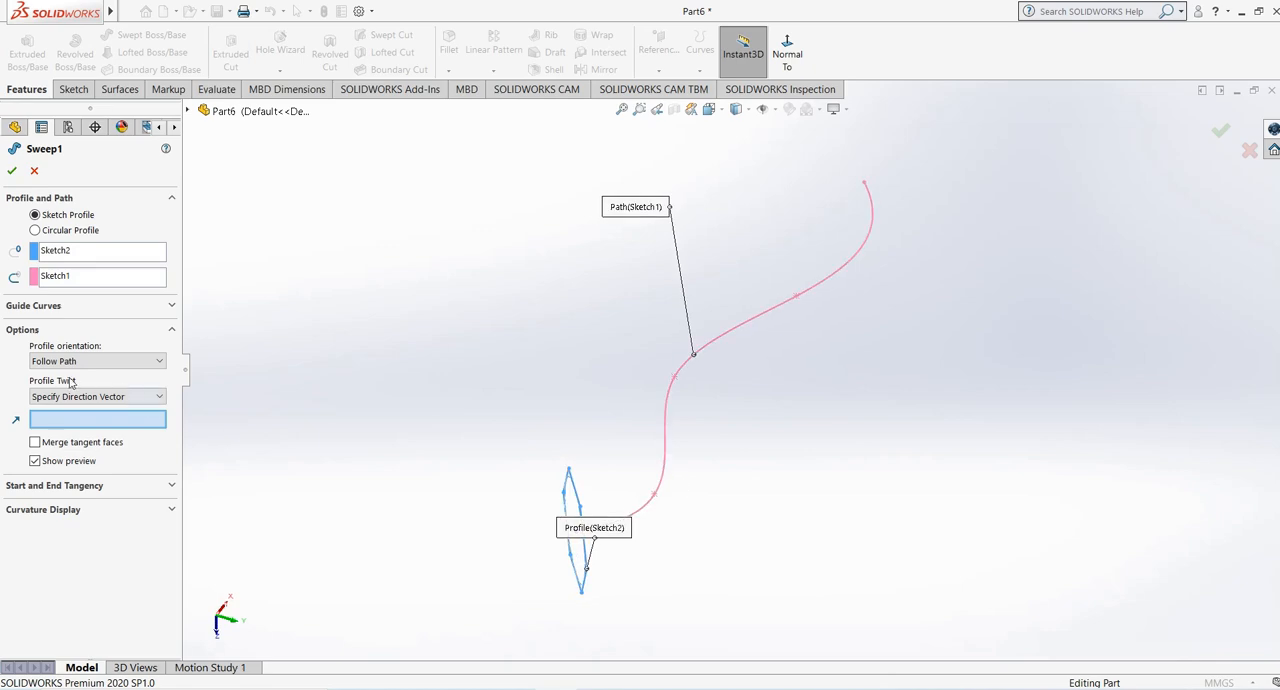
# - Turn on the sweep's mesh preview and set the profile twist to None
pyautogui.click(36, 510)
pyautogui.click(16, 527)
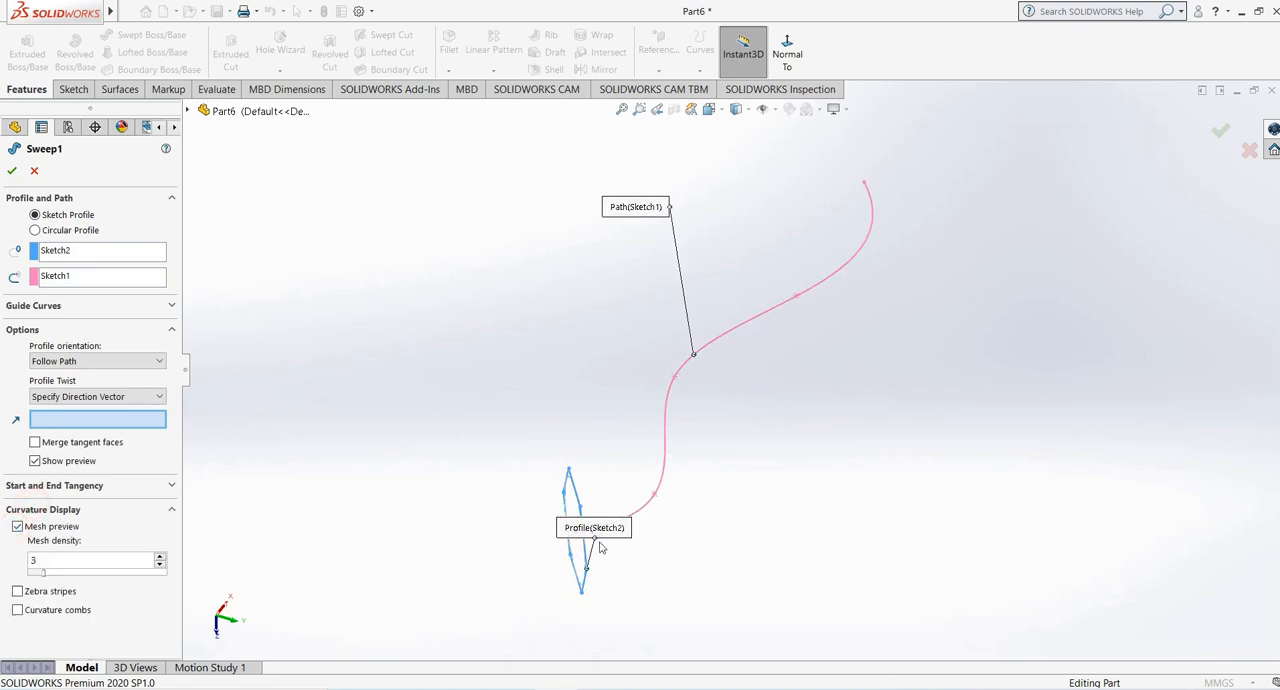
pyautogui.moveTo(570, 450); pyautogui.dragTo(549, 423, button='middle')
pyautogui.click(95, 397)
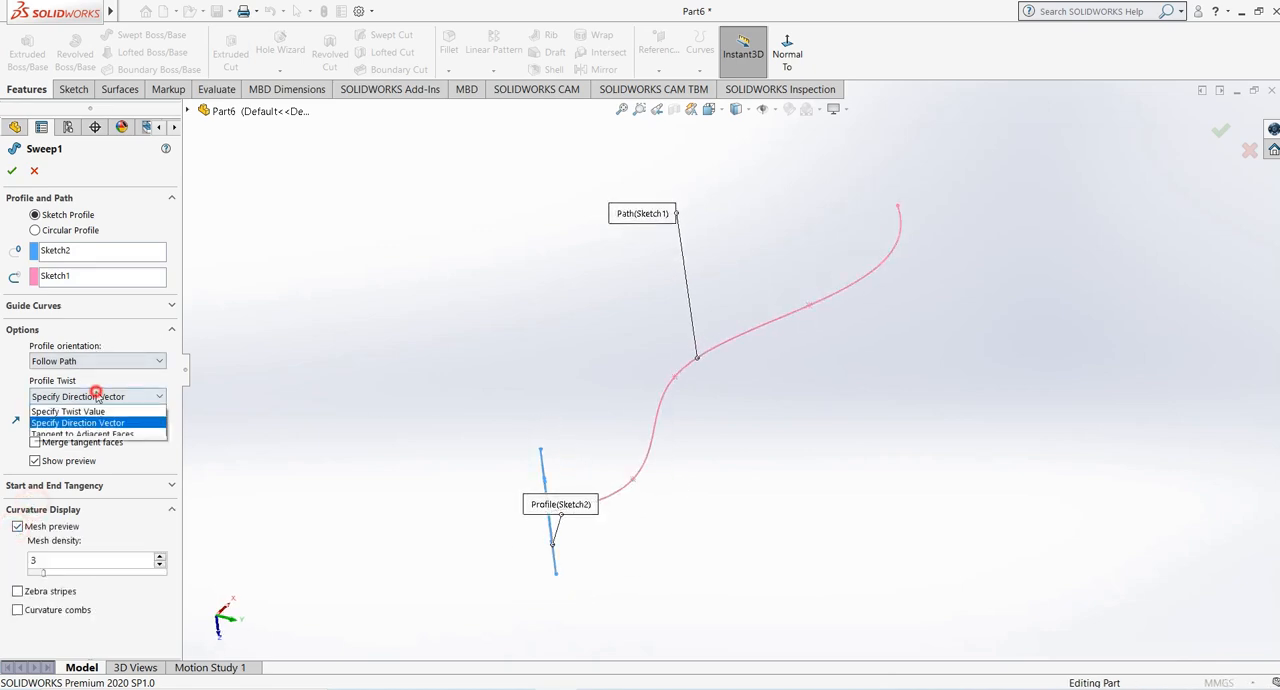
pyautogui.click(88, 411)
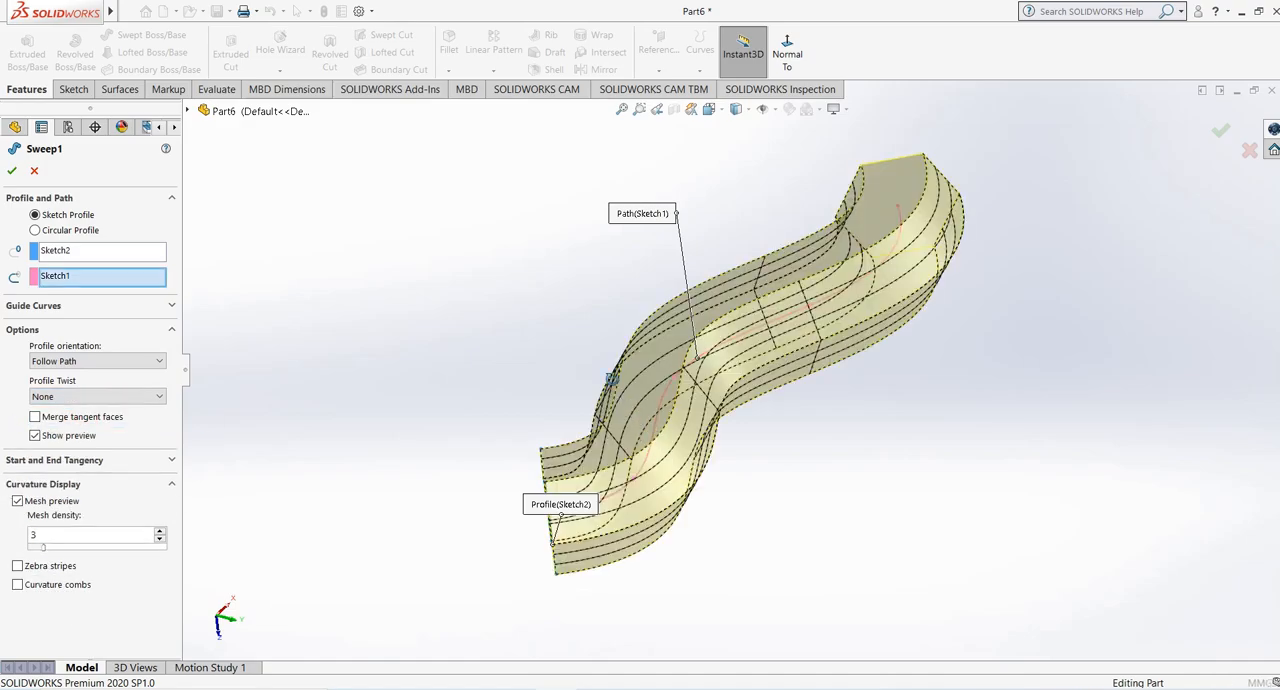
pyautogui.moveTo(651, 437); pyautogui.dragTo(812, 448, button='middle')
pyautogui.scroll(-3, 828, 449)
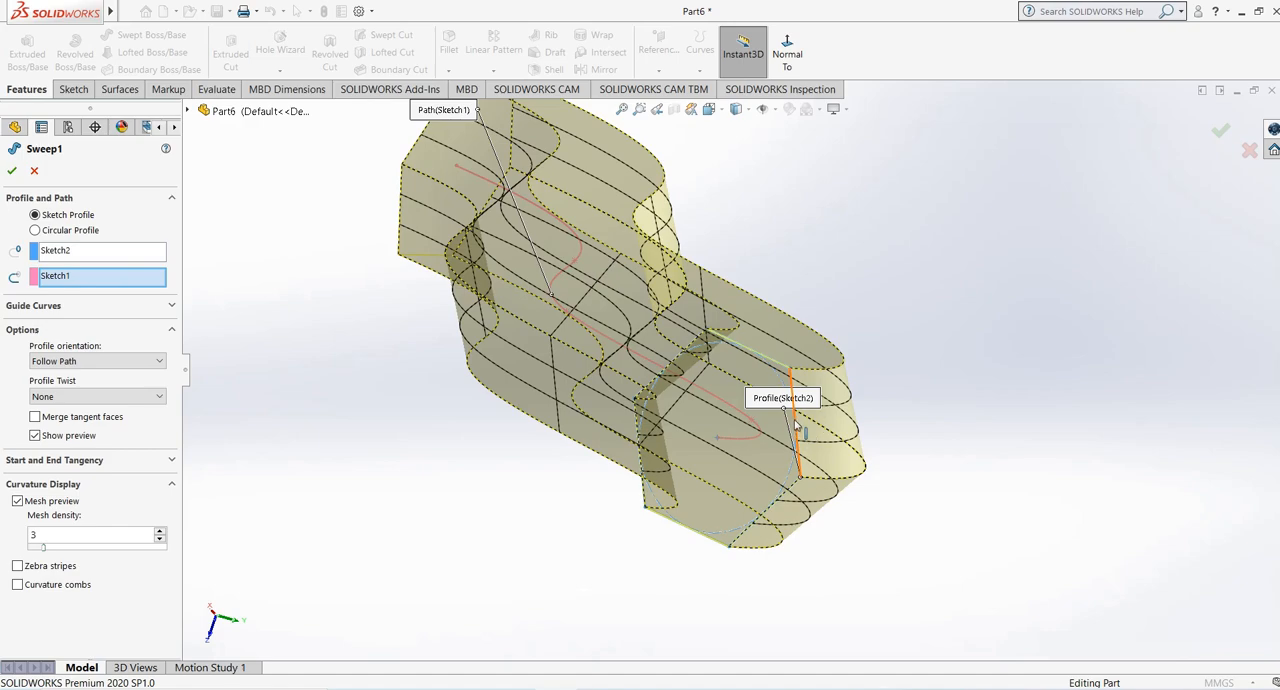
pyautogui.moveTo(771, 440); pyautogui.dragTo(619, 436, button='middle')
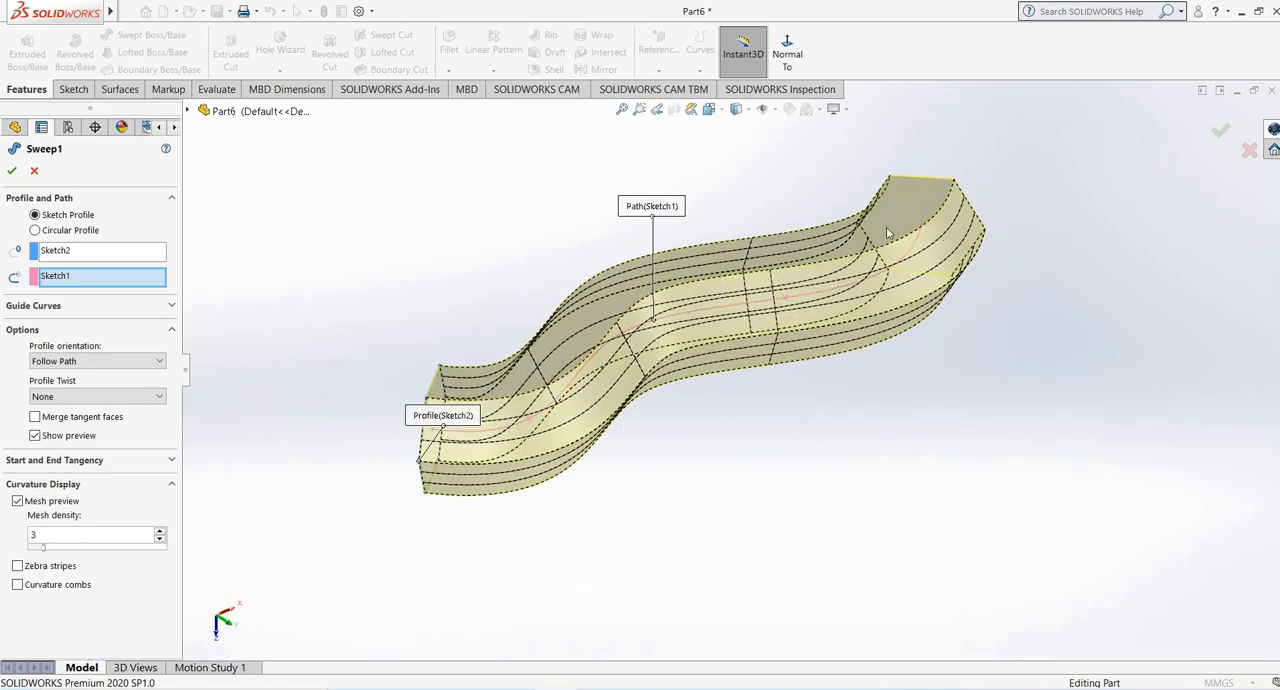
# - Set the profile twist to Specify Direction Vector, using a vertical side of the hexagon sketch as the direction
pyautogui.click(97, 396)
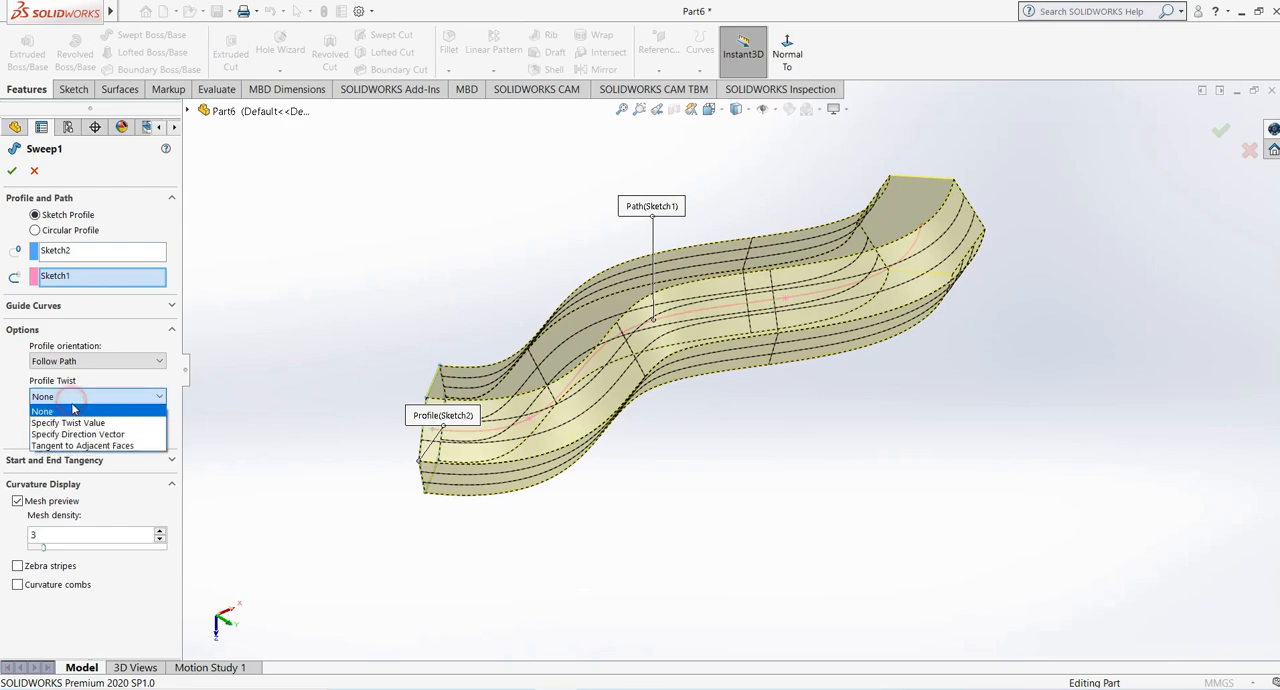
pyautogui.click(80, 432)
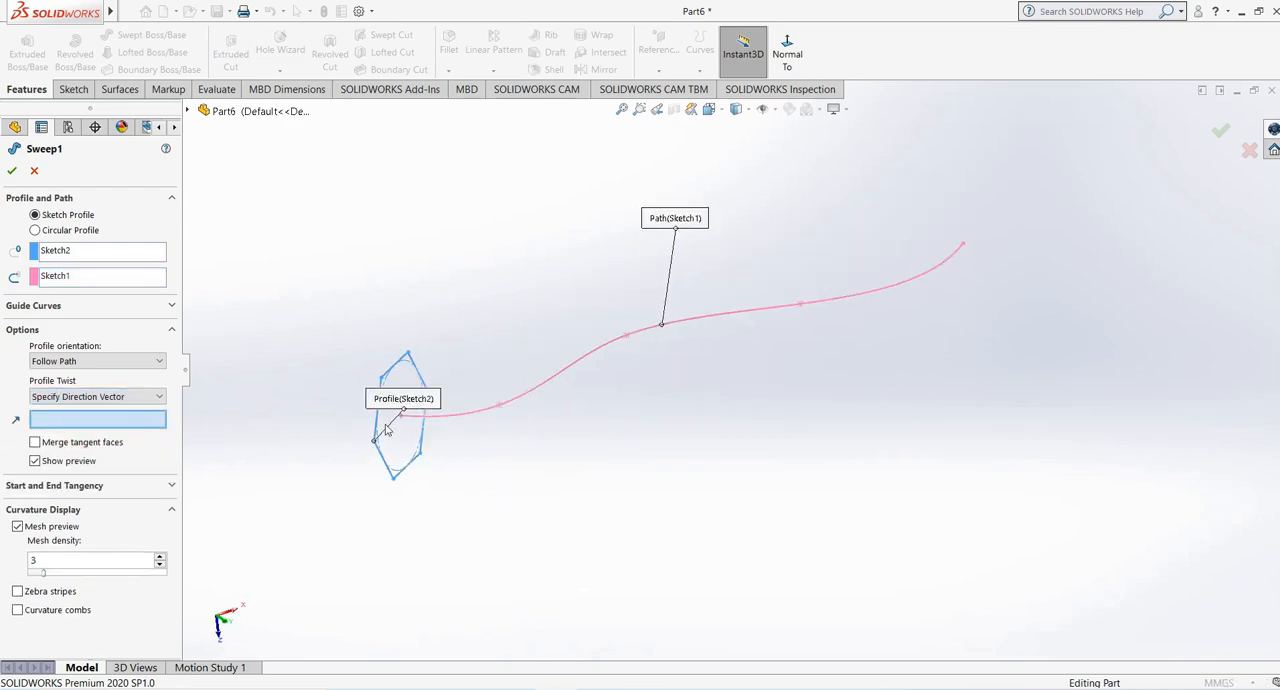
pyautogui.click(374, 430)
pyautogui.moveTo(370, 430); pyautogui.dragTo(345, 347, button='middle')
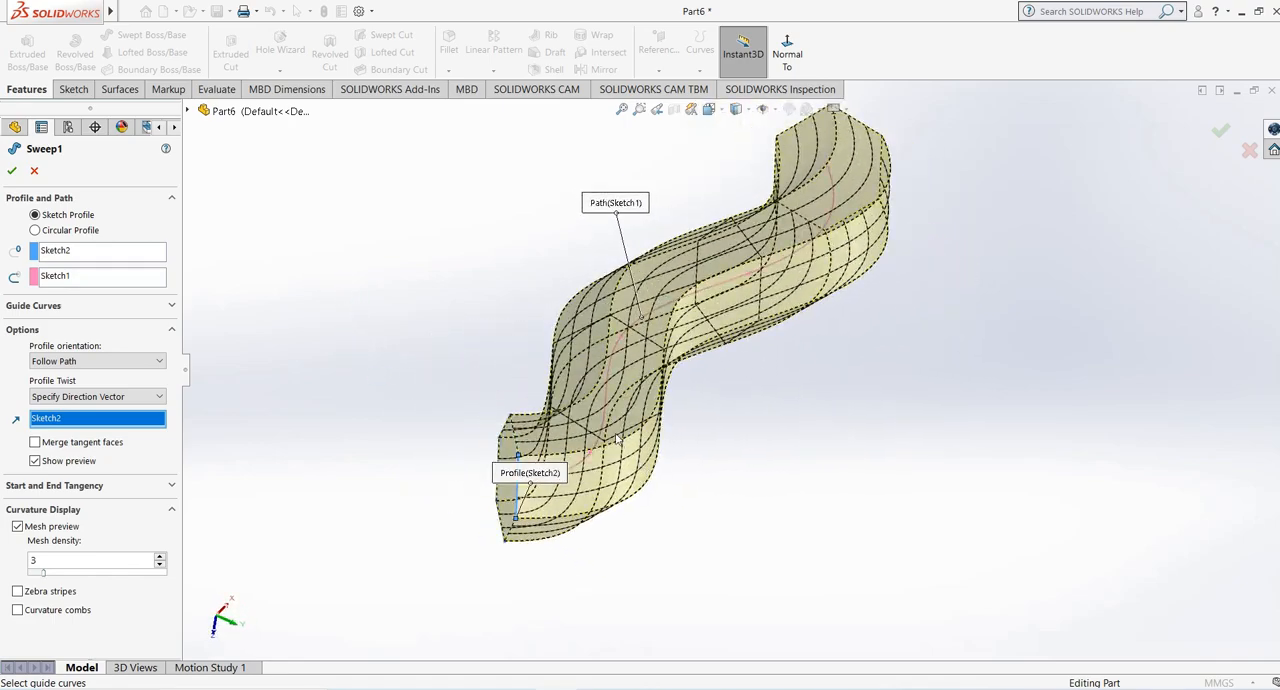
pyautogui.moveTo(617, 439); pyautogui.dragTo(610, 340, button='middle')
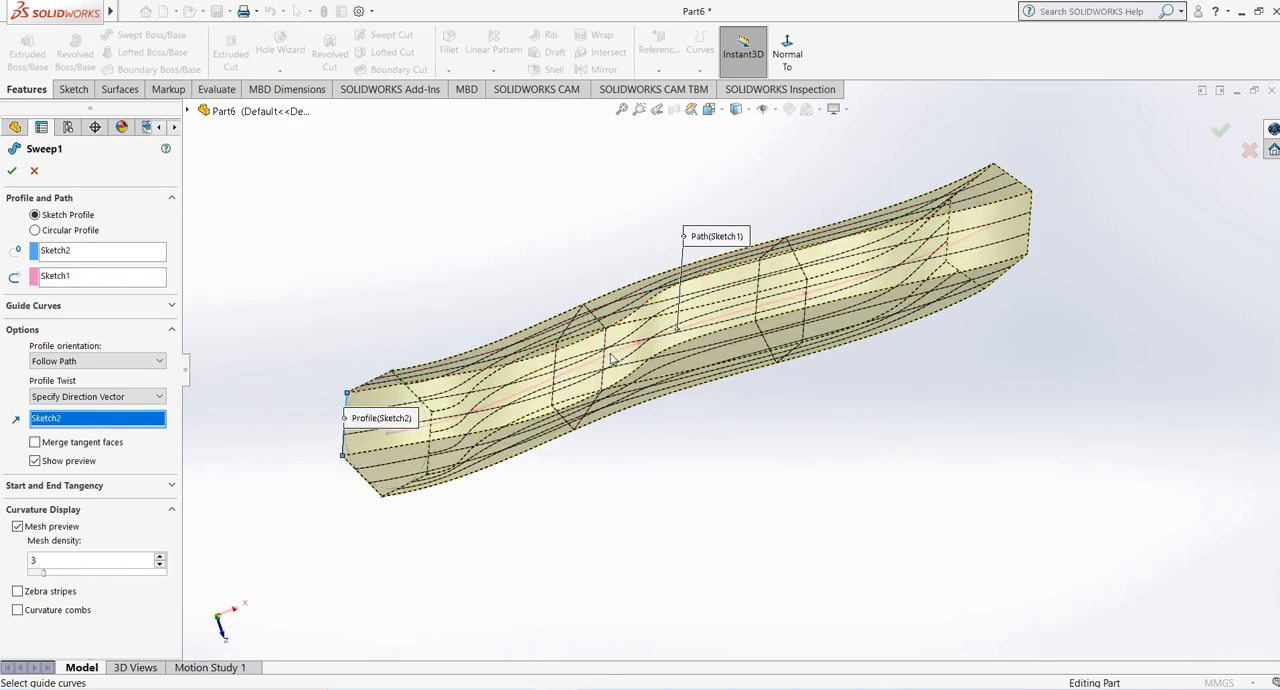
pyautogui.moveTo(737, 315); pyautogui.dragTo(757, 388, button='middle')
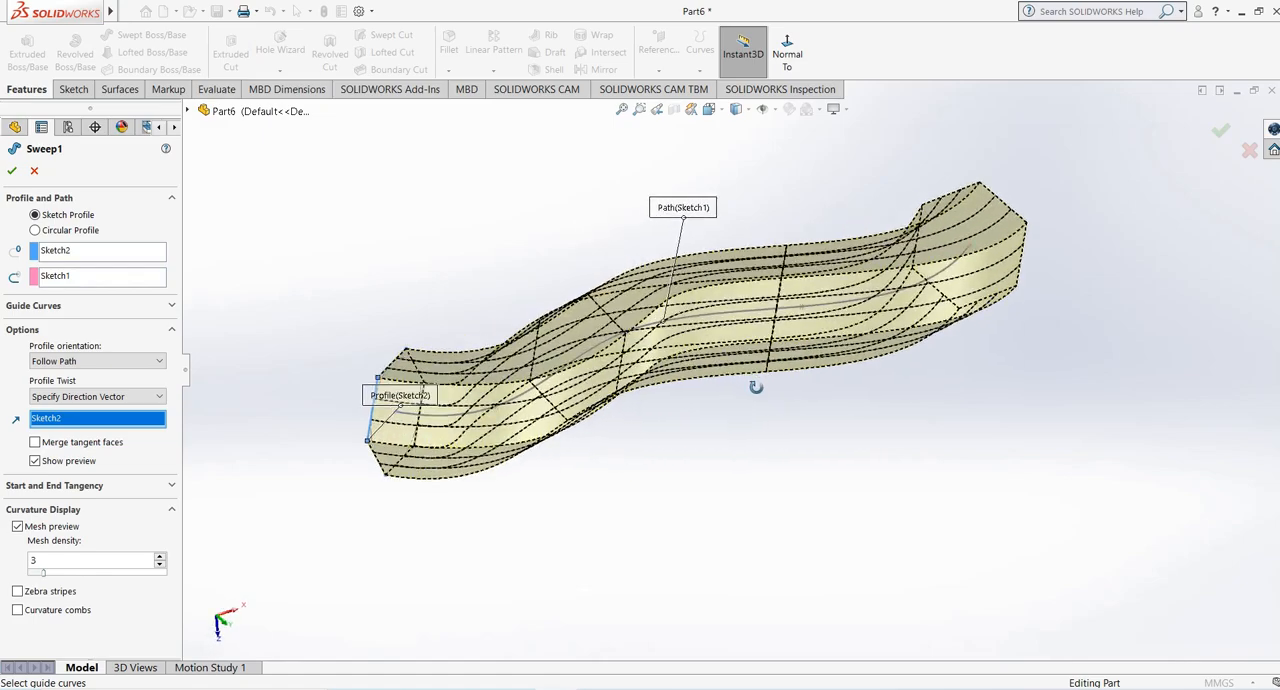
# - Return the sweep's profile twist to None and open the list of profile twist options
pyautogui.click(110, 397)
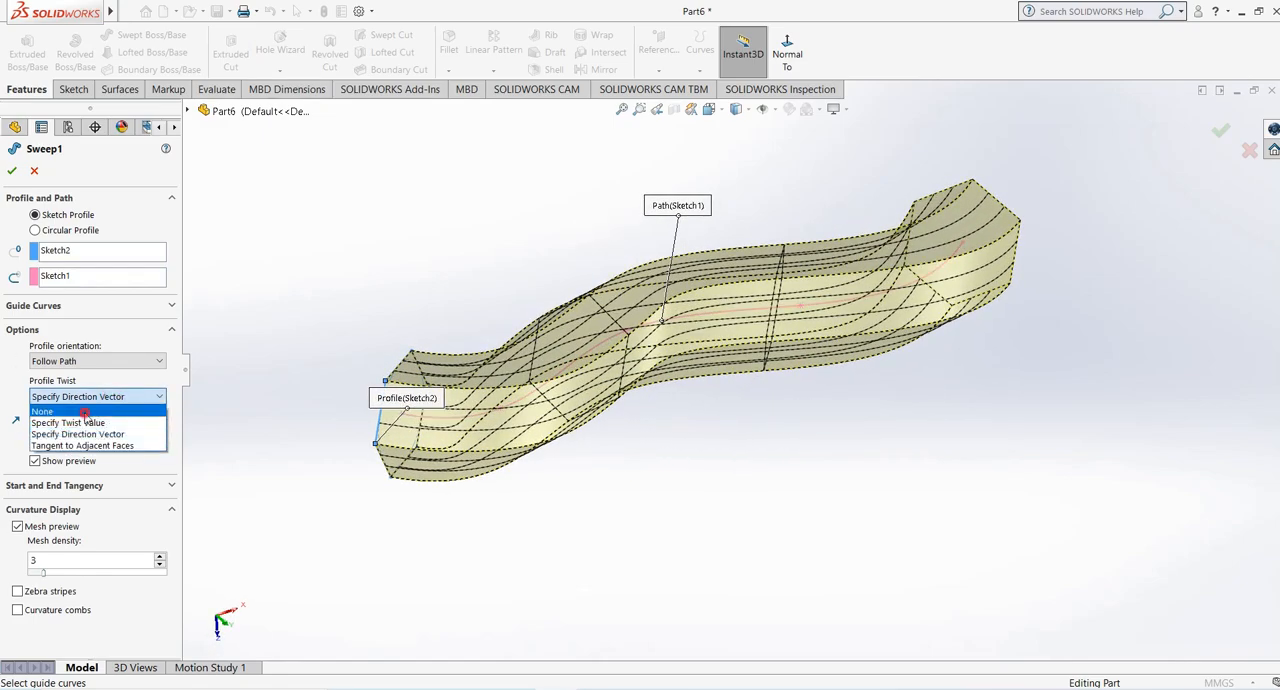
pyautogui.click(80, 409)
pyautogui.moveTo(651, 423); pyautogui.dragTo(633, 390, button='middle')
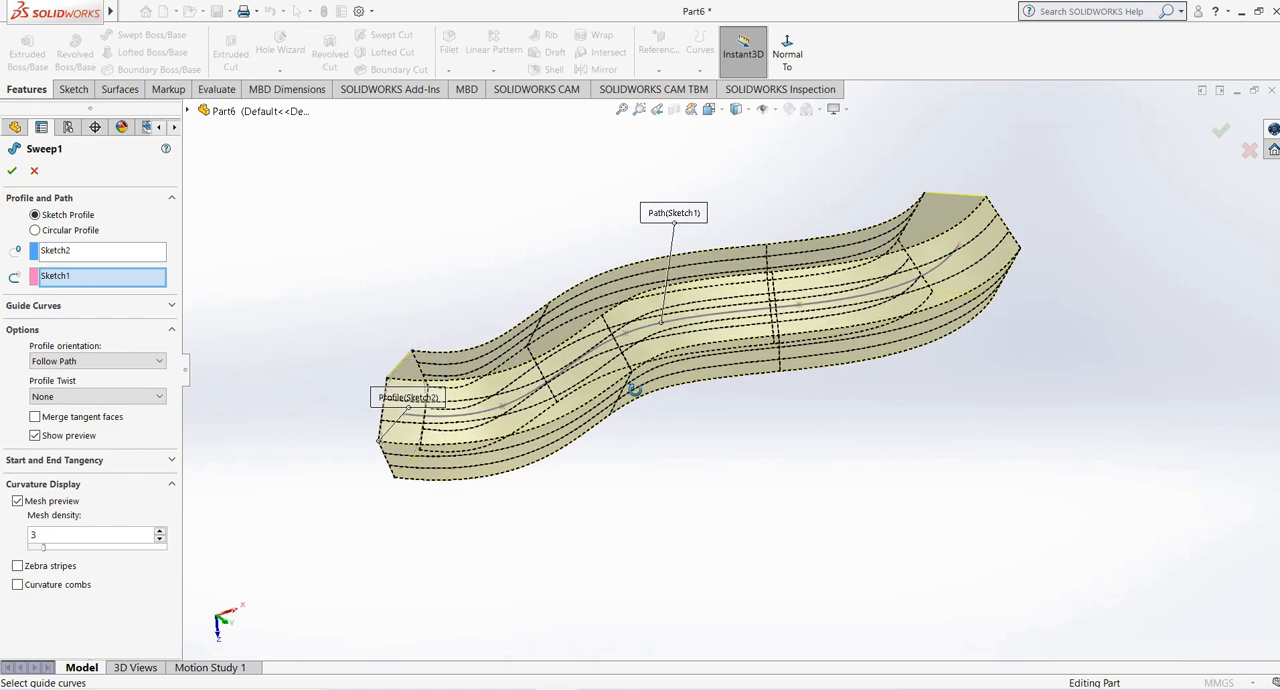
pyautogui.click(100, 396)
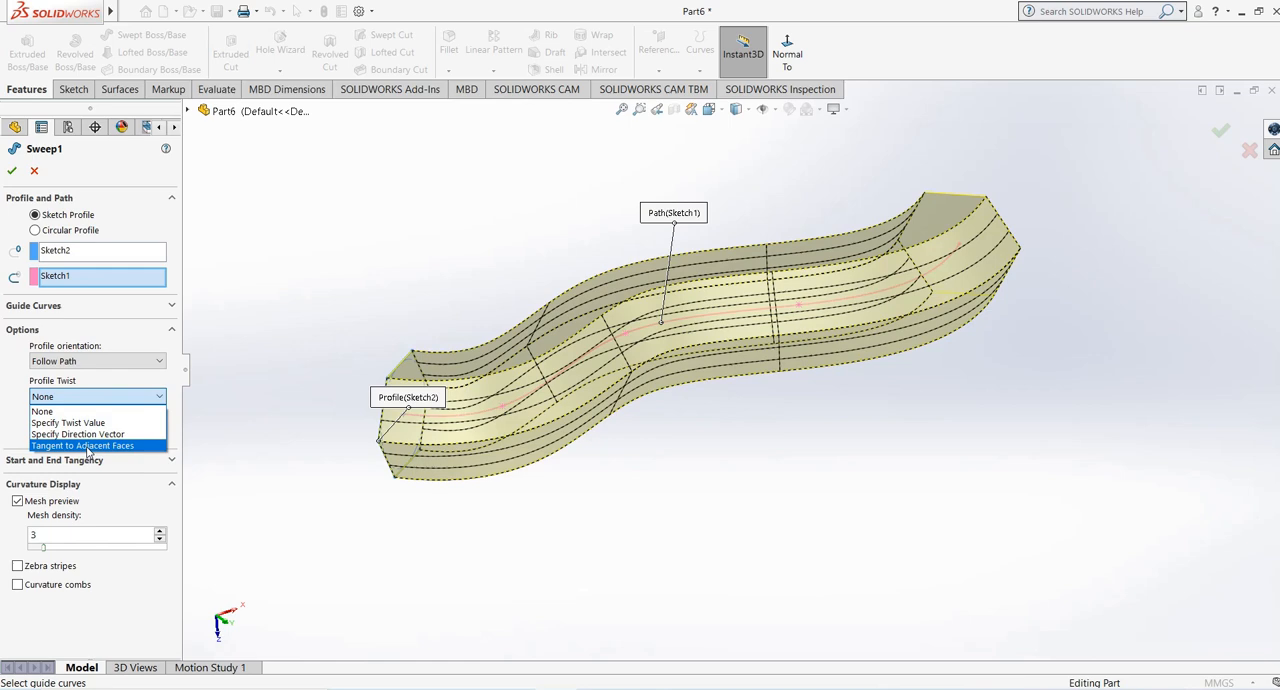
# - Try to rebuild the sweep with profile twist Specify Direction Vector, using the hexagon's lower horizontal side as the direction
pyautogui.click(86, 434)
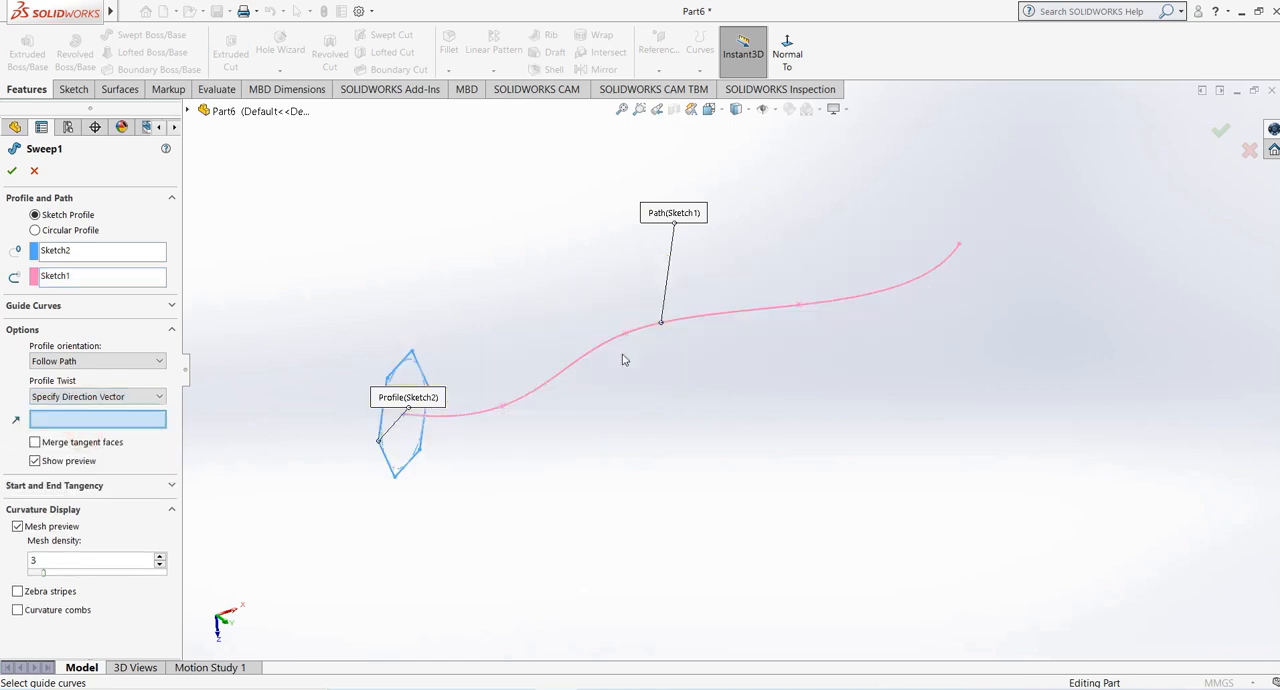
pyautogui.click(411, 468)
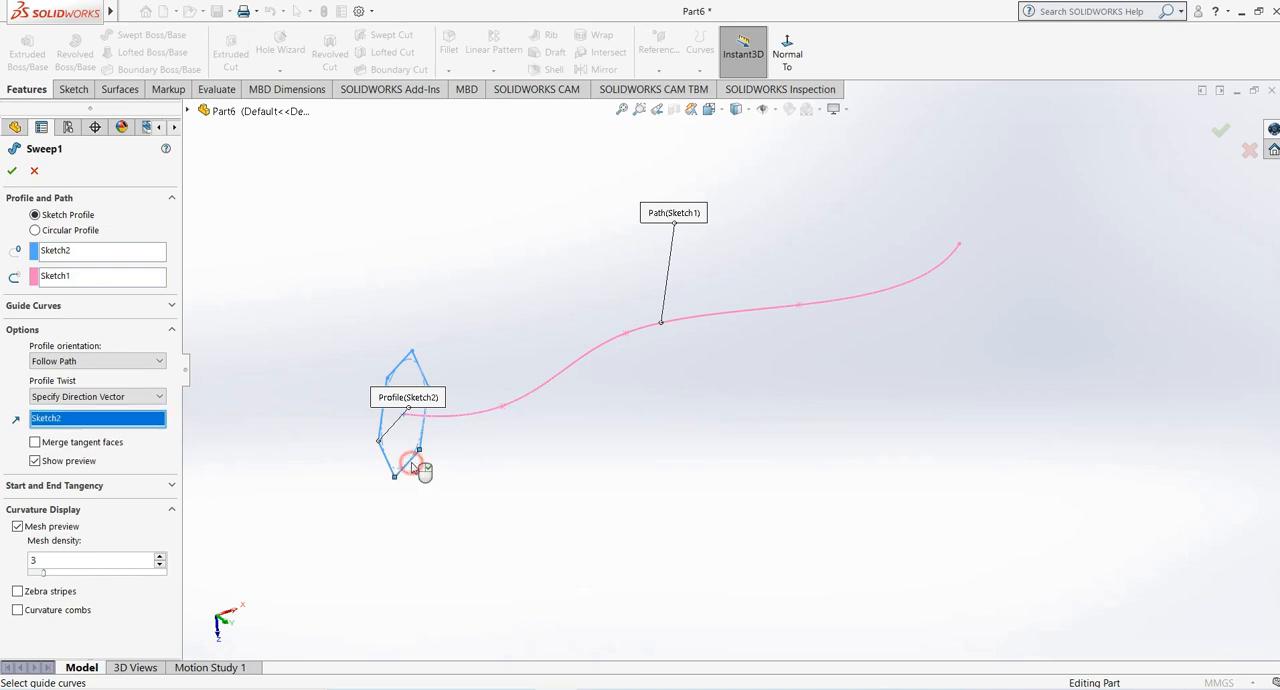
pyautogui.moveTo(491, 467)
pyautogui.mouseDown(button='middle')
pyautogui.moveTo(418, 286)
pyautogui.moveTo(420, 350)
pyautogui.mouseUp(button='middle')
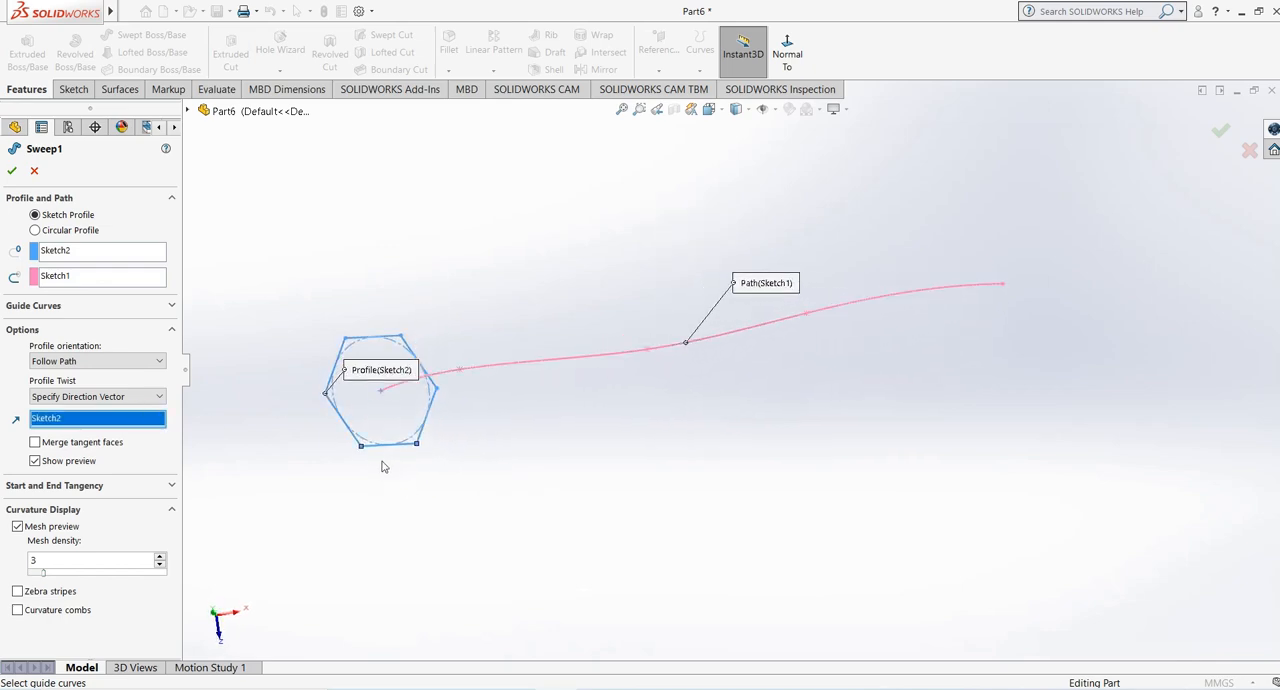
pyautogui.moveTo(379, 455)
pyautogui.mouseDown(button='middle')
pyautogui.moveTo(406, 503)
pyautogui.moveTo(394, 450)
pyautogui.mouseUp(button='middle')
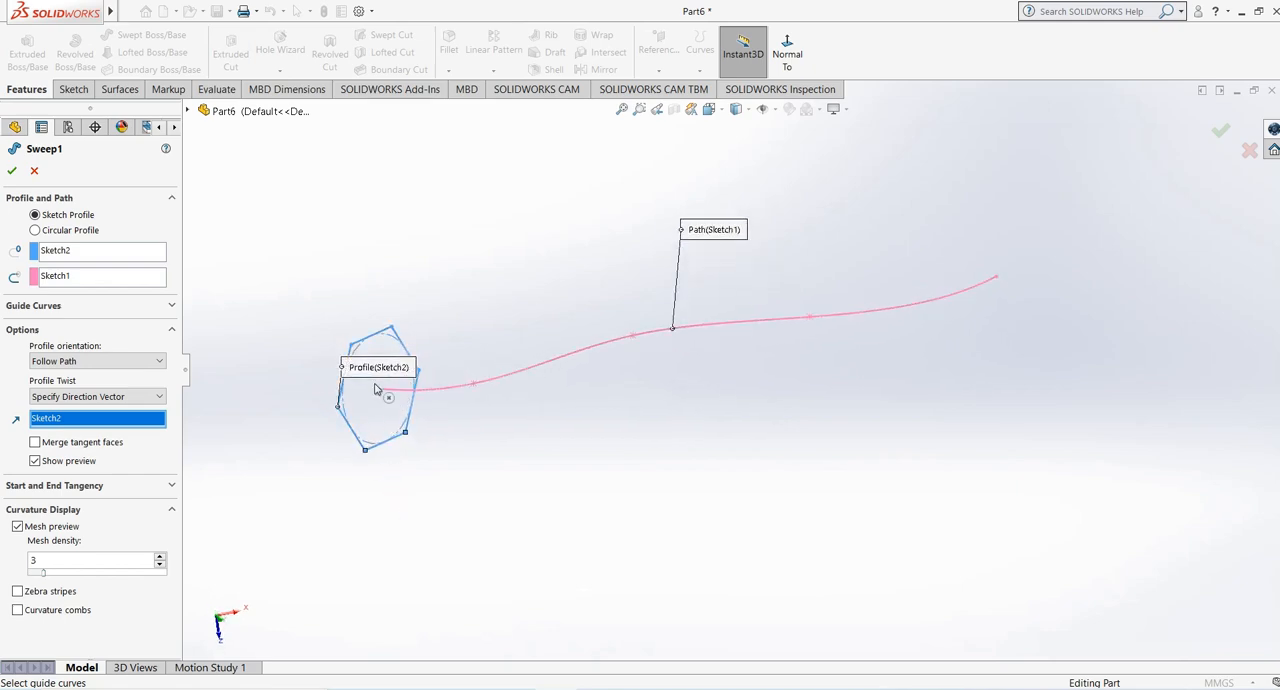
pyautogui.moveTo(372, 370)
pyautogui.mouseDown()
pyautogui.moveTo(275, 279)
pyautogui.moveTo(286, 287)
pyautogui.mouseUp()
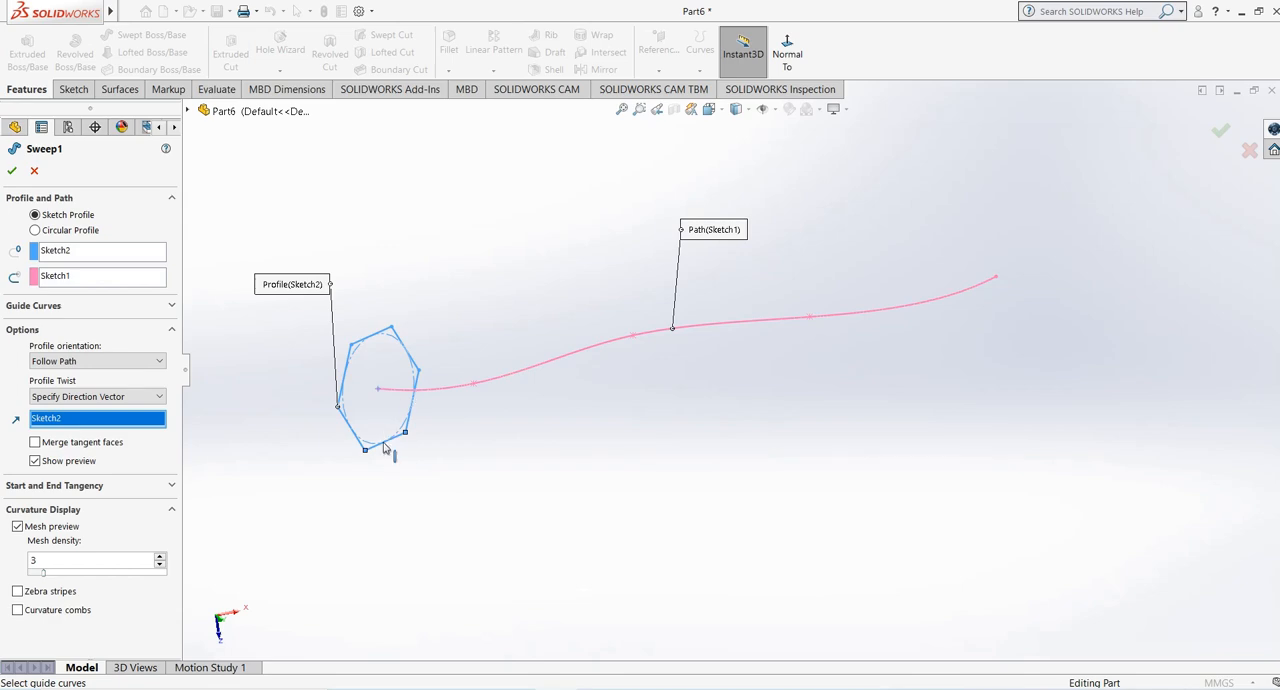
pyautogui.click(12, 170)
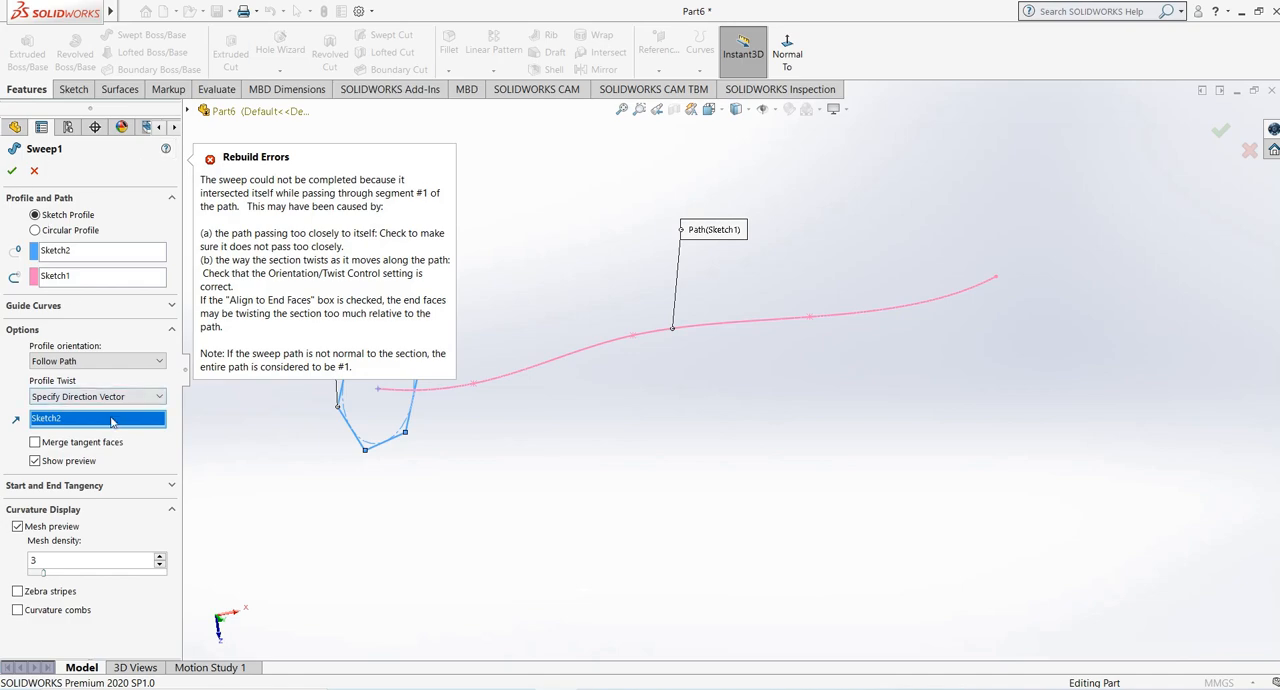
# - Change the twist direction vector to the hexagon's slanted lower side and accept the sweep
pyautogui.click(354, 431)
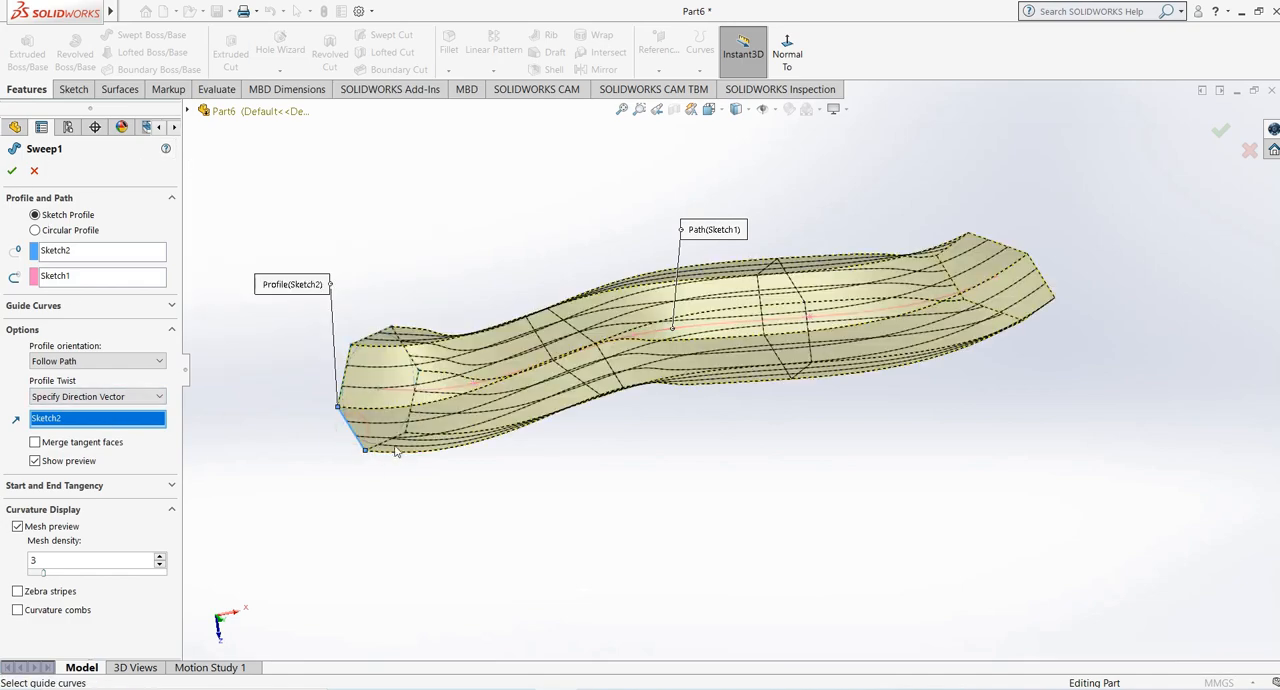
pyautogui.moveTo(435, 429)
pyautogui.mouseDown(button='middle')
pyautogui.moveTo(478, 460)
pyautogui.moveTo(492, 437)
pyautogui.mouseUp(button='middle')
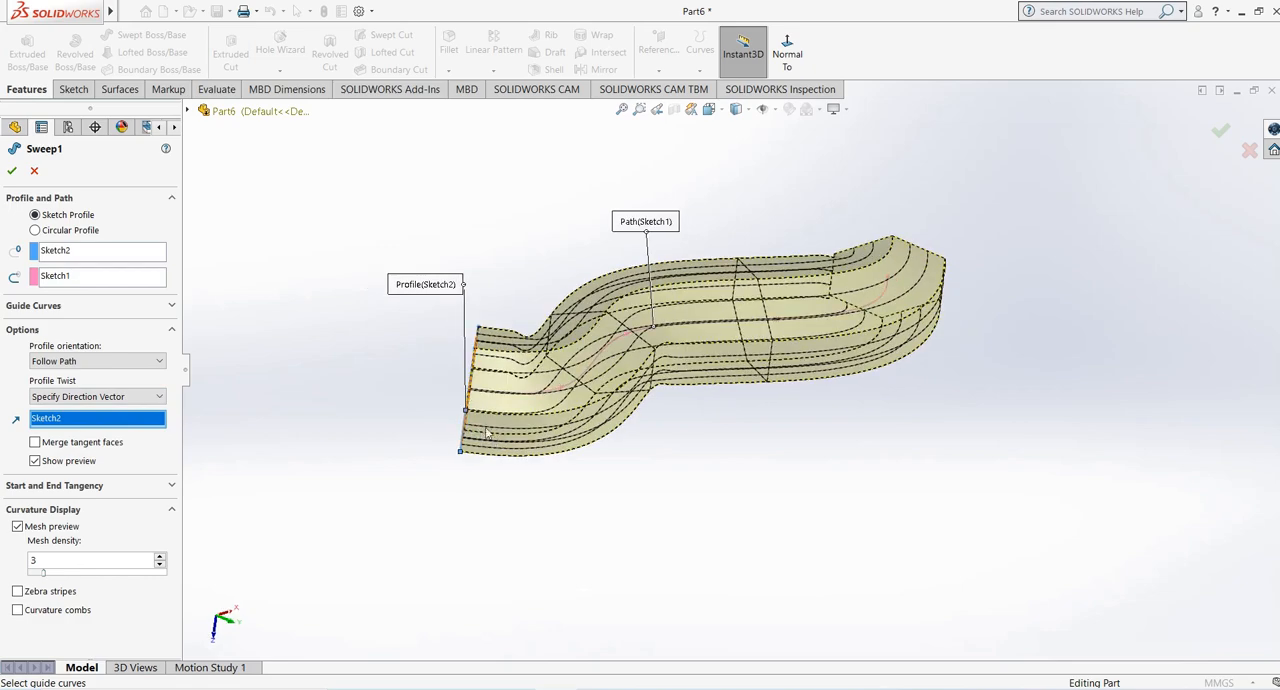
pyautogui.moveTo(590, 329); pyautogui.dragTo(645, 355, button='middle')
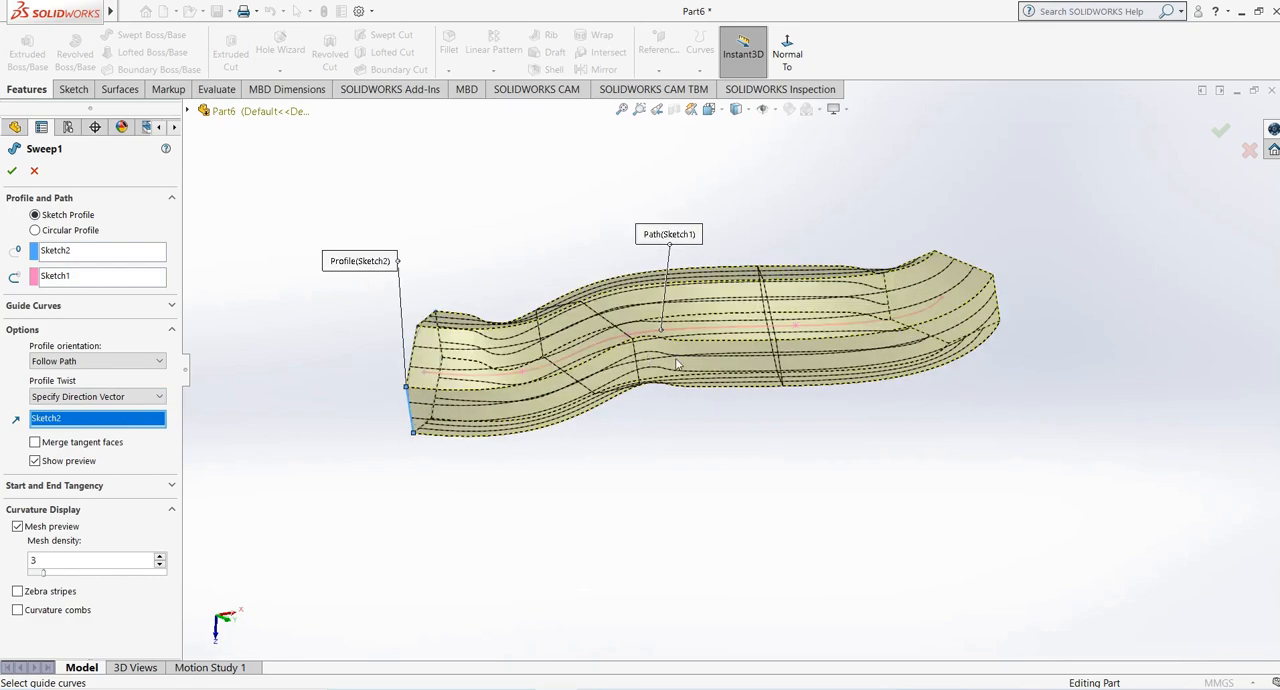
pyautogui.moveTo(678, 368); pyautogui.dragTo(918, 377, button='middle')
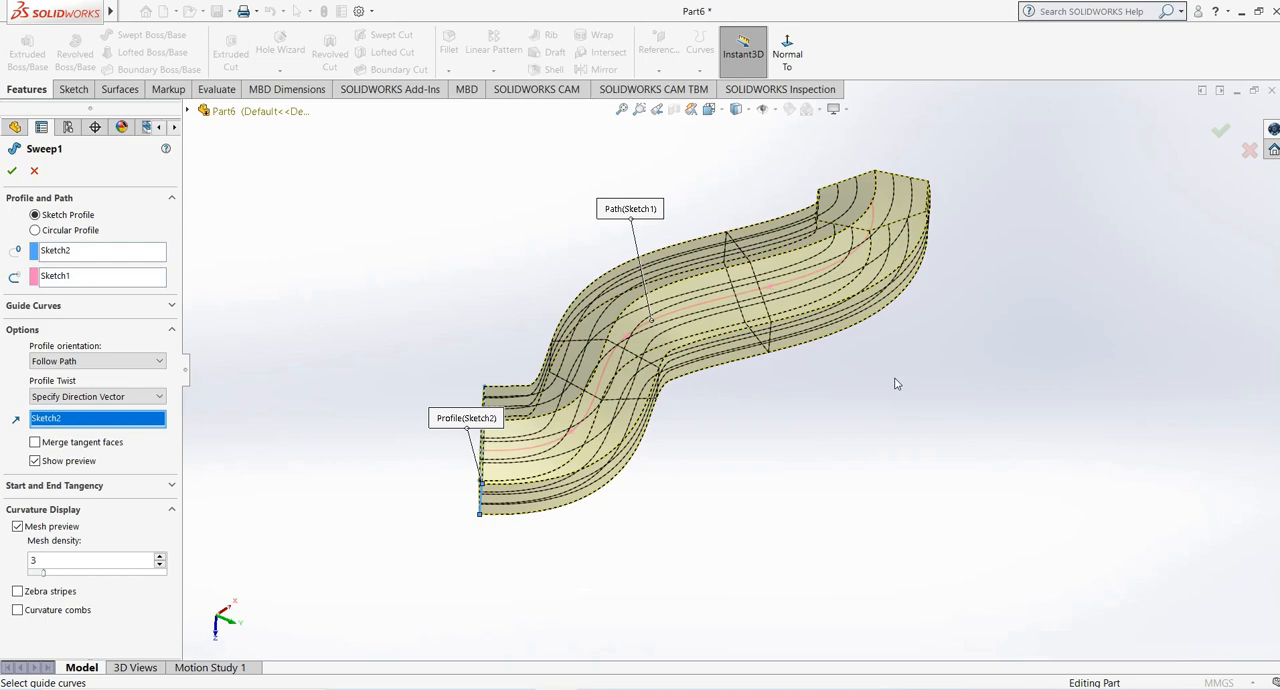
pyautogui.click(11, 172)
pyautogui.moveTo(394, 272)
pyautogui.mouseDown(button='middle')
pyautogui.moveTo(443, 312)
pyautogui.moveTo(394, 271)
pyautogui.moveTo(434, 274)
pyautogui.moveTo(437, 321)
pyautogui.moveTo(398, 276)
pyautogui.mouseUp(button='middle')
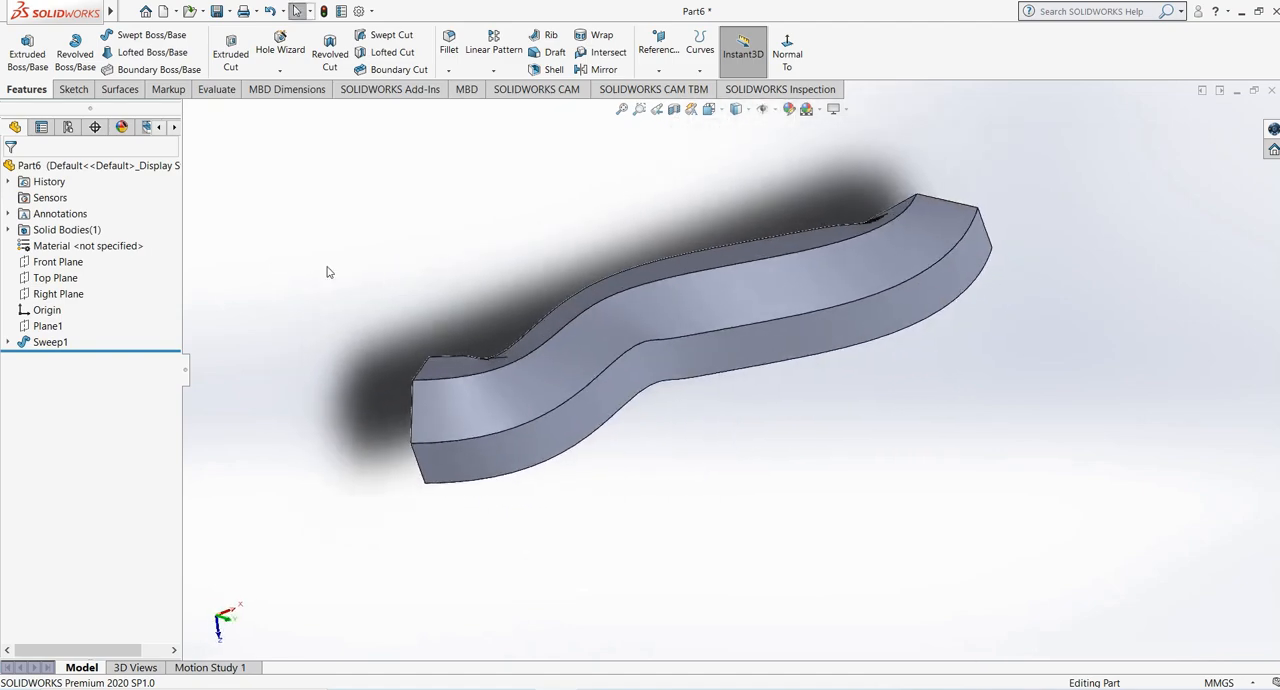
# - Delete the sweep feature and its hexagon profile sketch, keeping the spline path sketch
pyautogui.rightClick(45, 341)
pyautogui.click(104, 414)
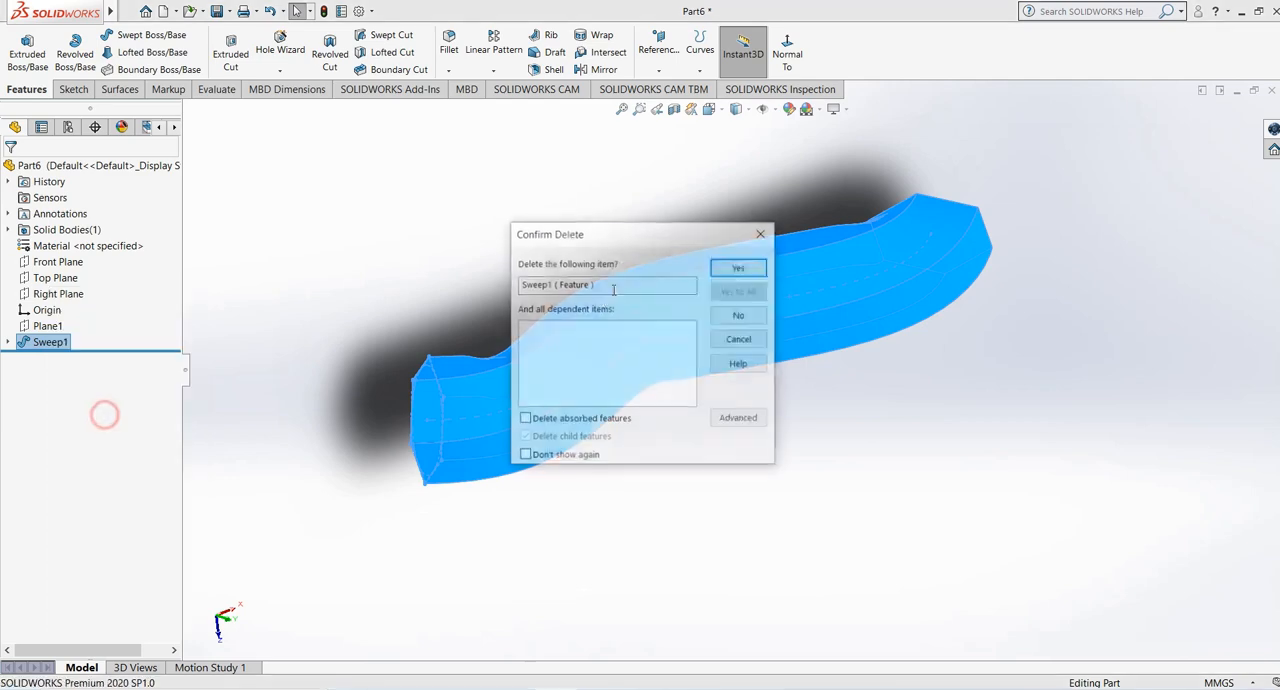
pyautogui.click(738, 267)
pyautogui.moveTo(583, 297)
pyautogui.mouseDown(button='middle')
pyautogui.moveTo(535, 307)
pyautogui.moveTo(620, 350)
pyautogui.mouseUp(button='middle')
pyautogui.rightClick(60, 342)
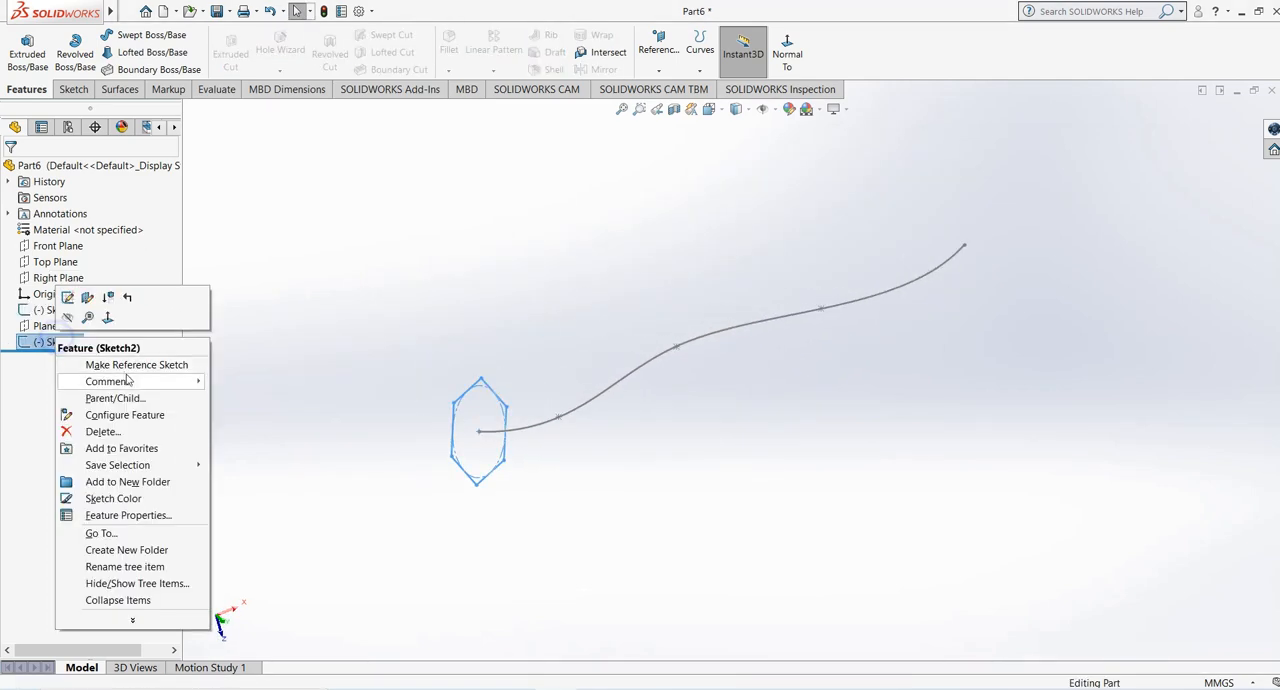
pyautogui.click(86, 433)
pyautogui.click(738, 266)
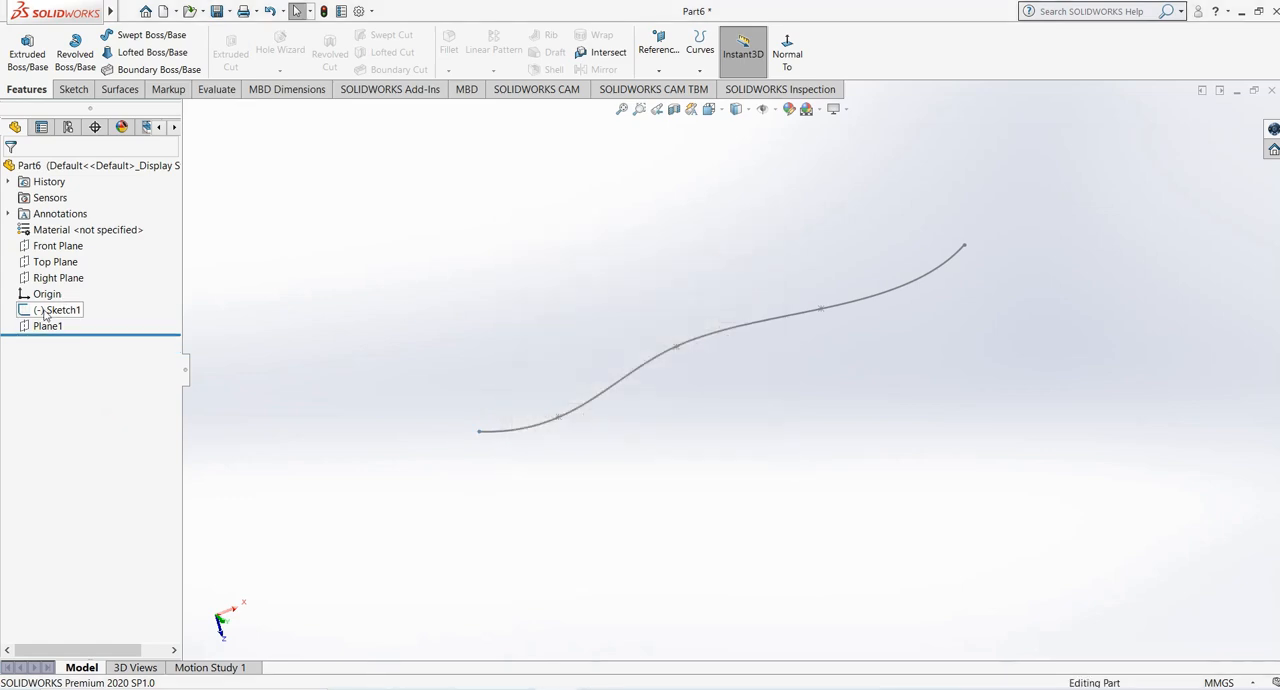
# - Show Plane1 and hide it again
pyautogui.click(48, 325)
pyautogui.scroll(2, 414, 330)
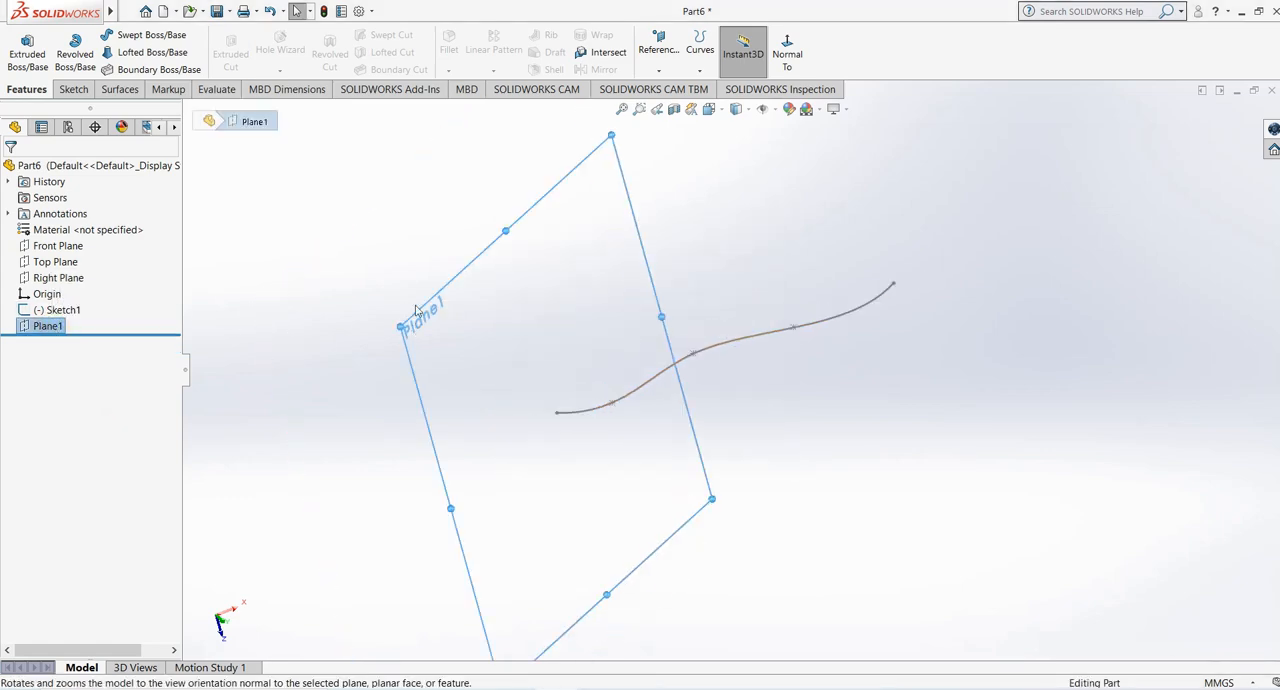
pyautogui.moveTo(416, 306); pyautogui.dragTo(443, 298, button='middle')
pyautogui.click(467, 287)
pyautogui.click(543, 249)
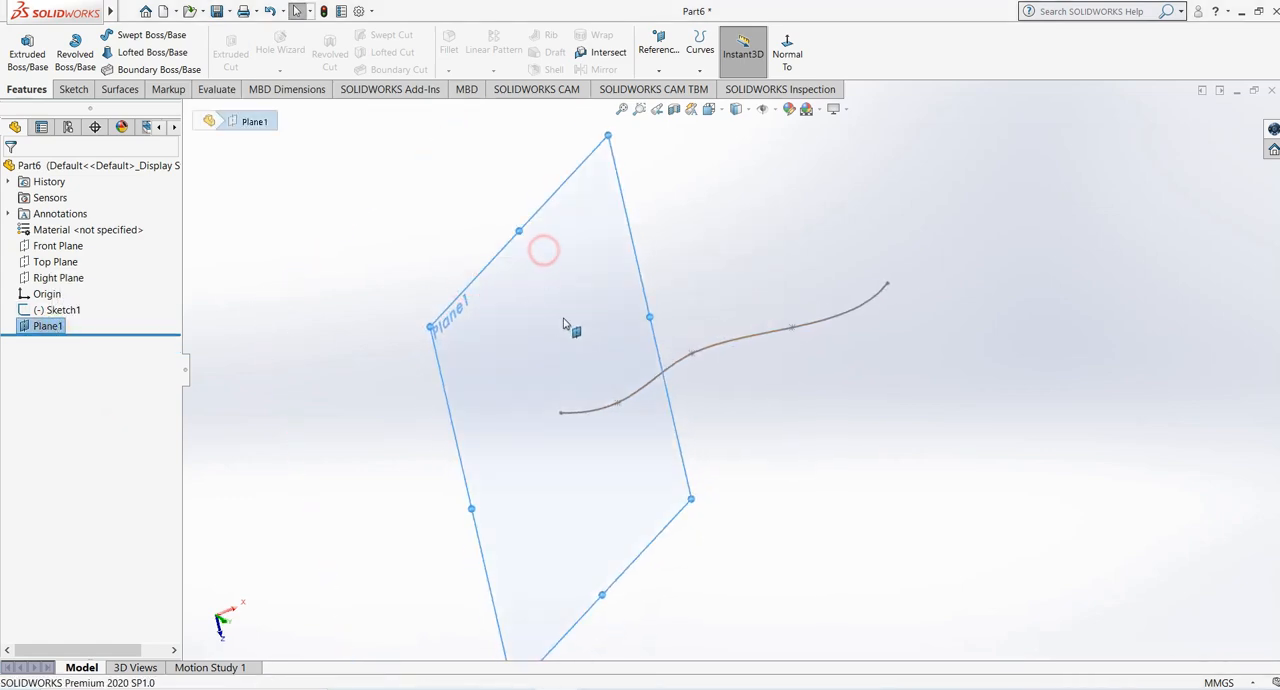
pyautogui.click(514, 242)
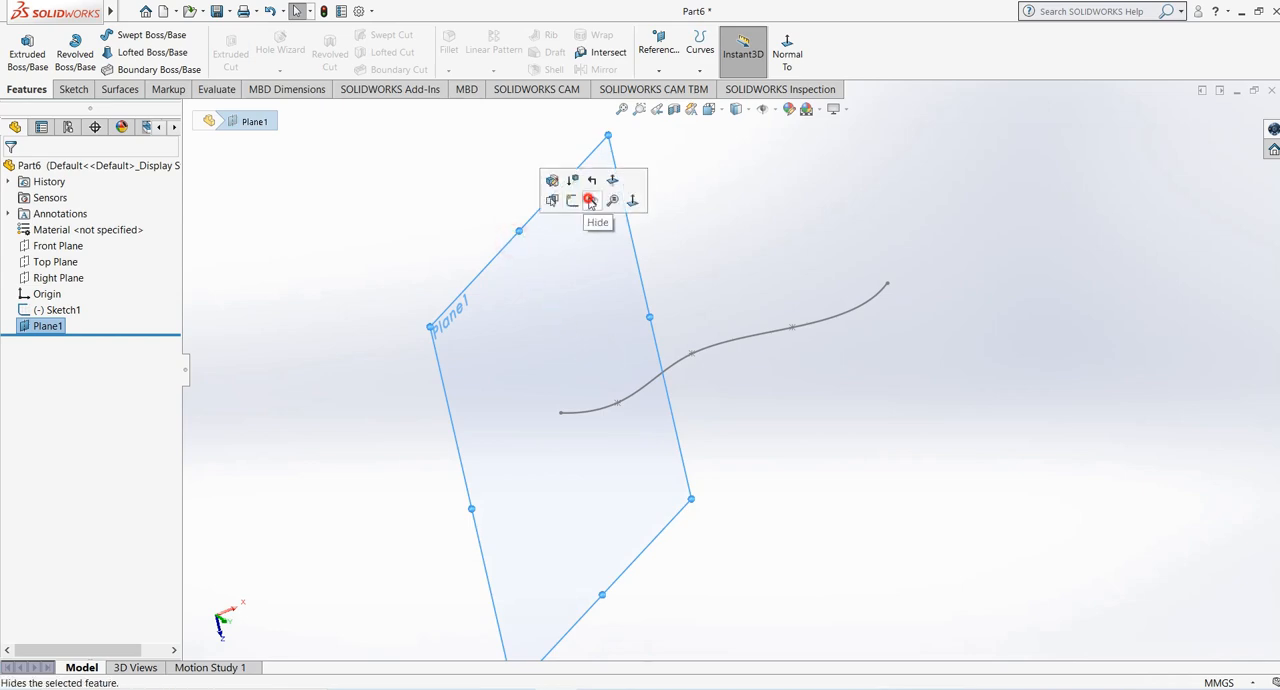
pyautogui.click(586, 197)
pyautogui.moveTo(748, 251); pyautogui.dragTo(745, 274, button='middle')
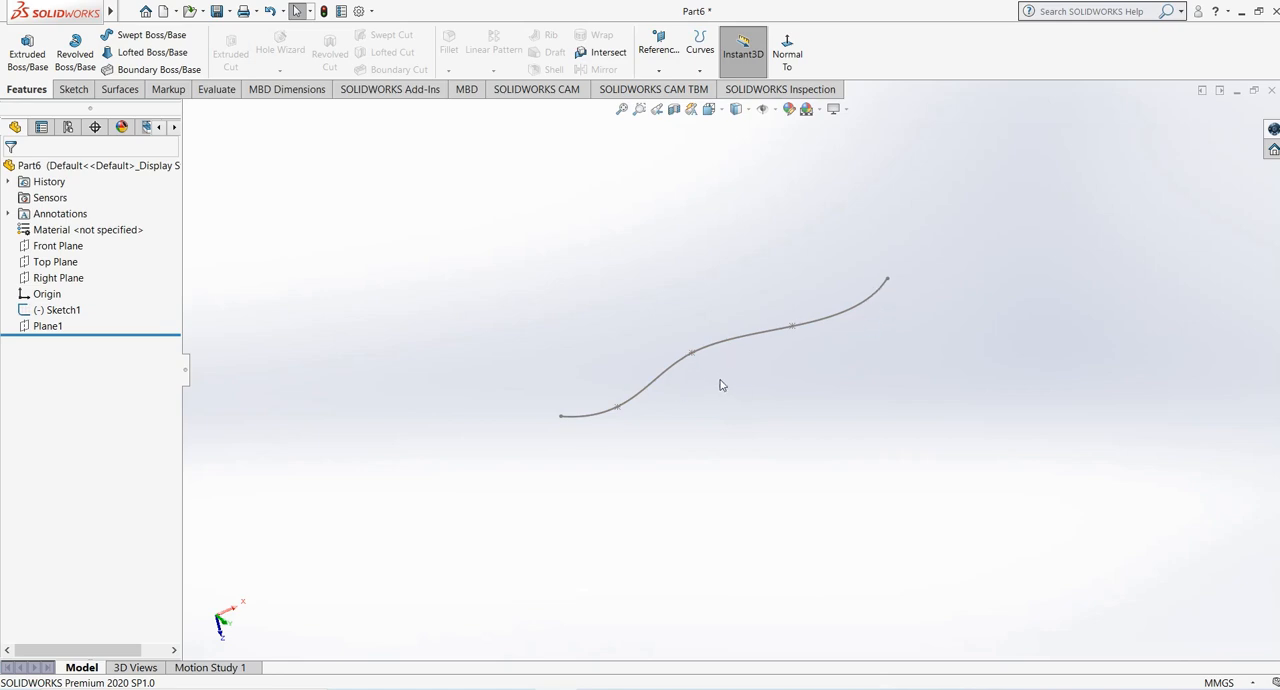
# - Create a reference plane perpendicular to the spline and coincident with its middle point
pyautogui.click(659, 55)
pyautogui.click(669, 89)
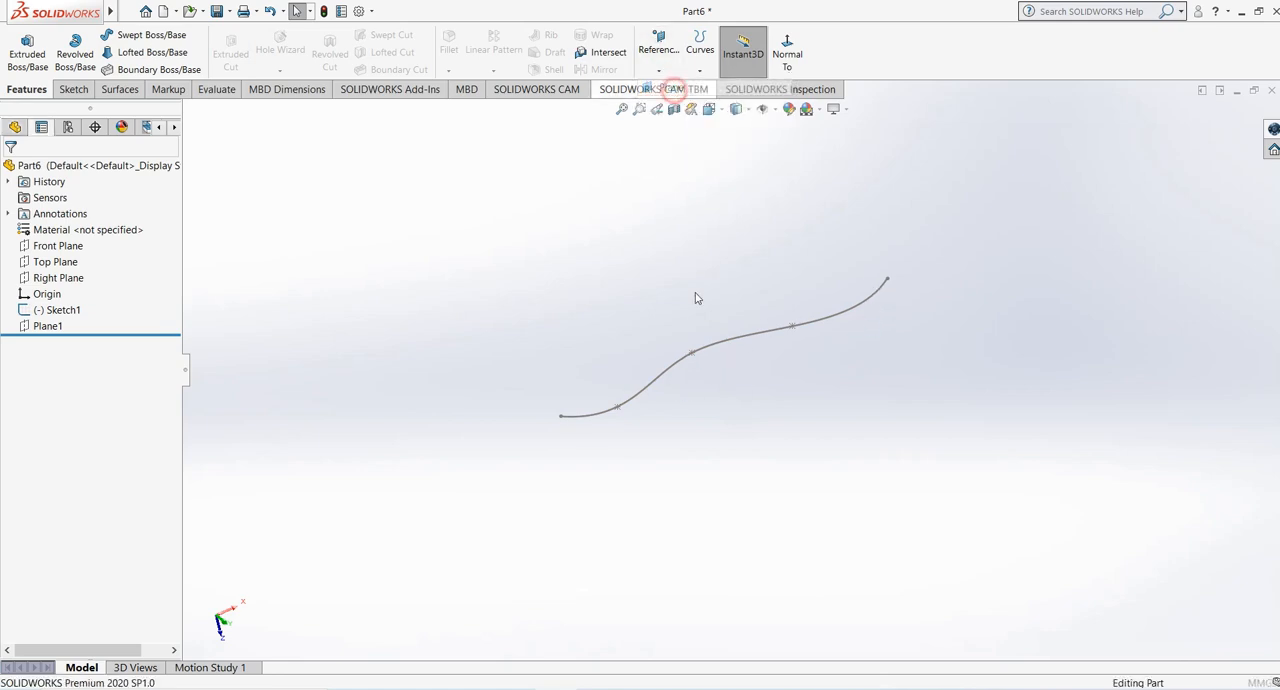
pyautogui.click(741, 344)
pyautogui.click(692, 354)
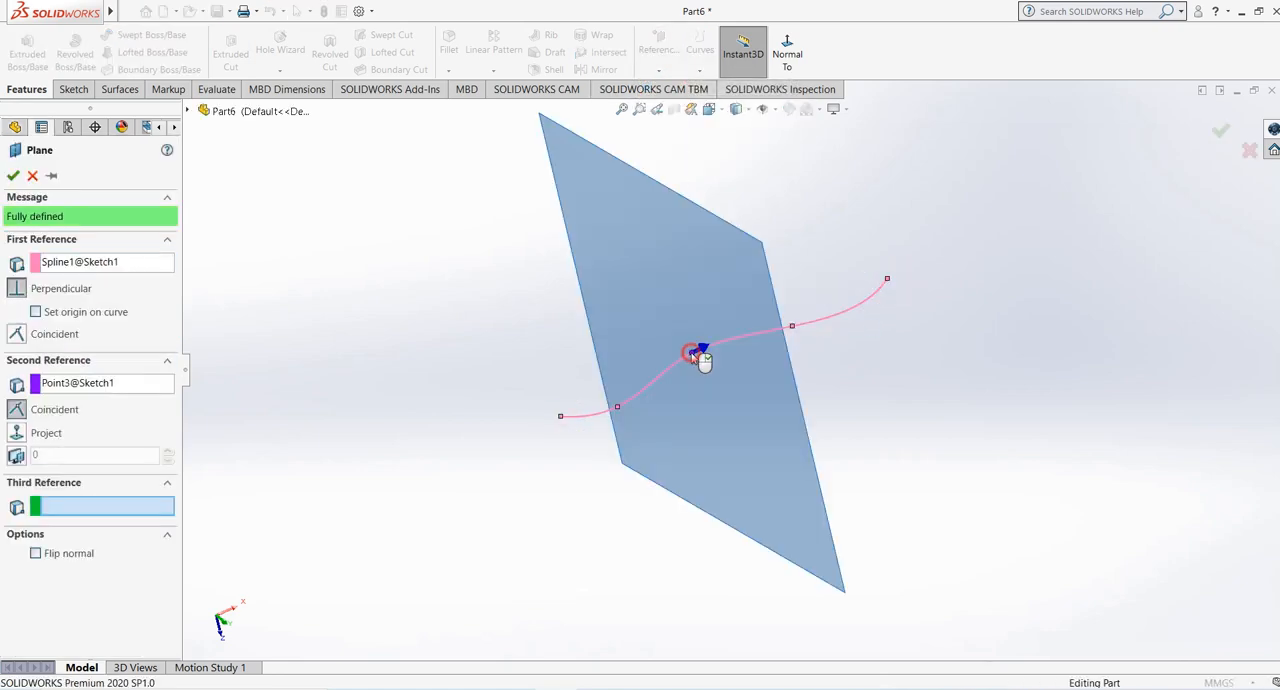
pyautogui.moveTo(706, 403); pyautogui.dragTo(708, 361, button='middle')
pyautogui.click(13, 175)
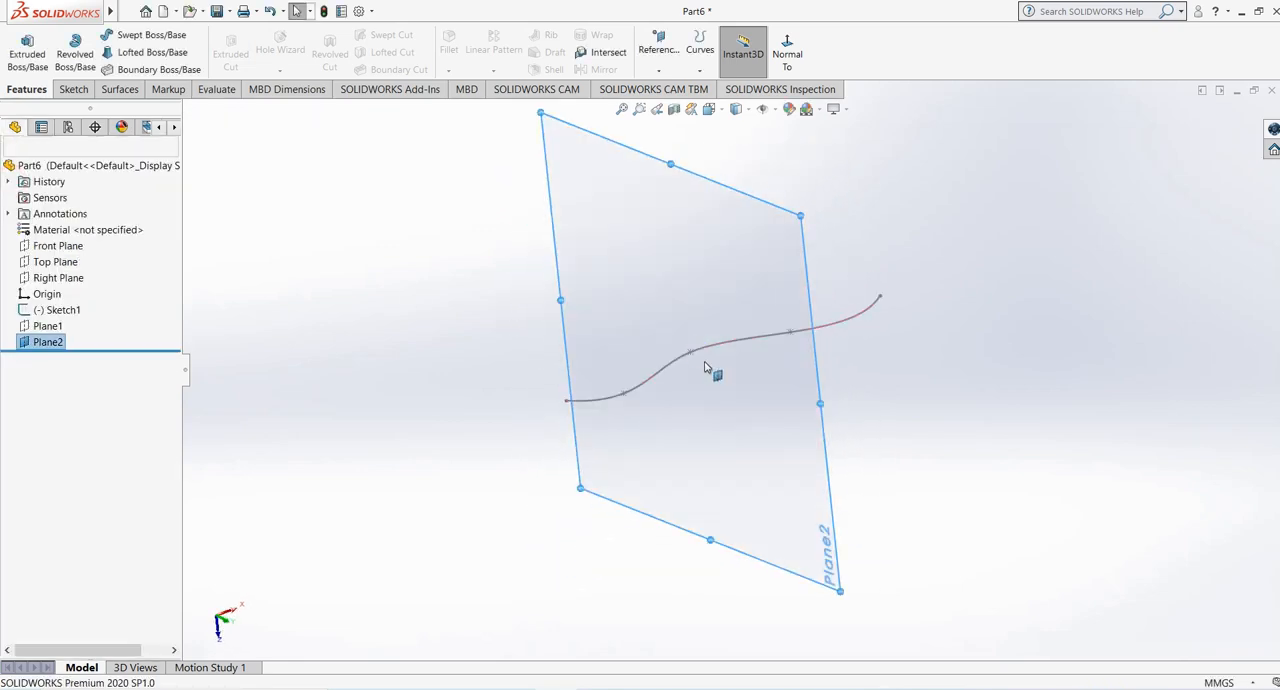
# - Sketch a center rectangle on the new plane, centred on the spline's middle point with a corner at about -14.5, 18.75, and exit the sketch
pyautogui.click(73, 89)
pyautogui.click(20, 45)
pyautogui.click(124, 51)
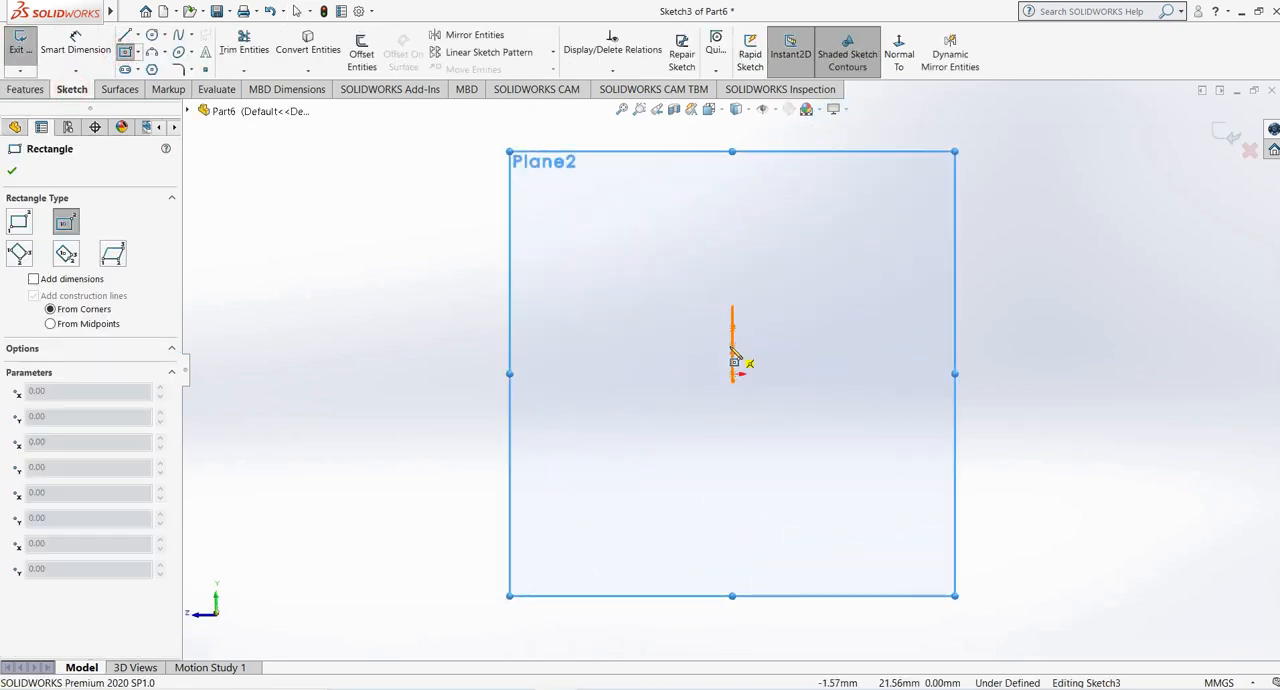
pyautogui.moveTo(737, 357)
pyautogui.mouseDown(button='middle')
pyautogui.moveTo(749, 449)
pyautogui.moveTo(727, 358)
pyautogui.mouseUp(button='middle')
pyautogui.click(725, 355)
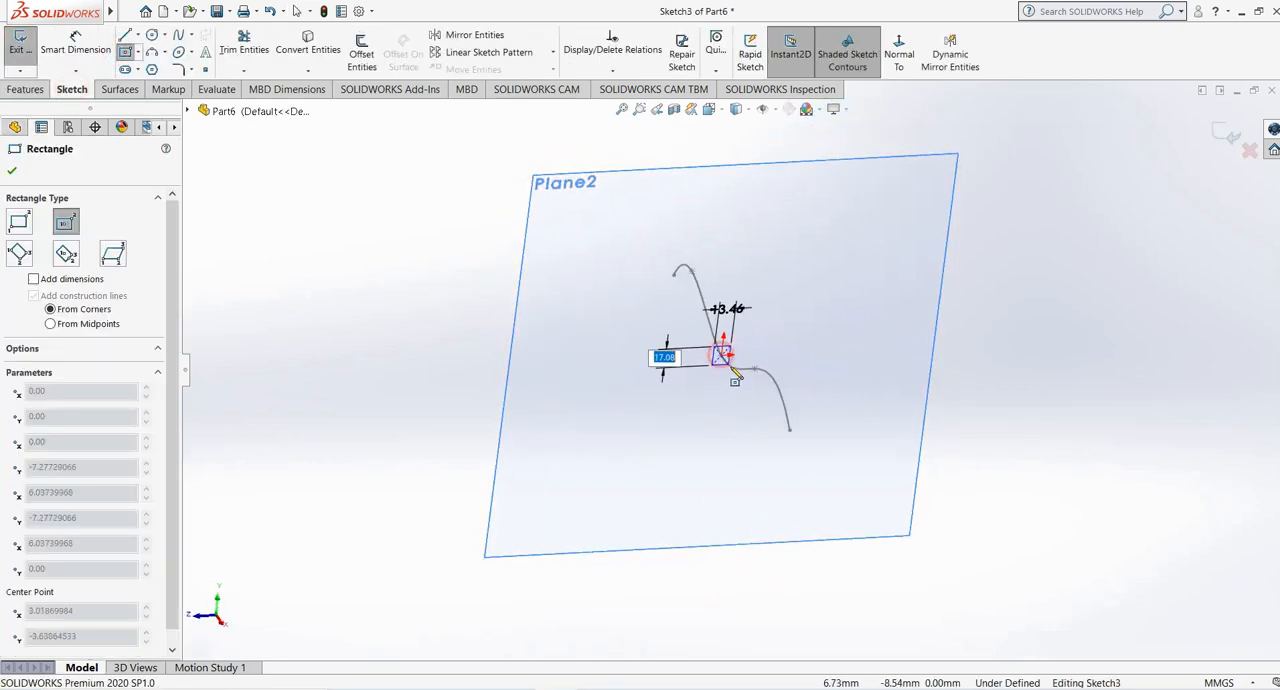
pyautogui.click(742, 334)
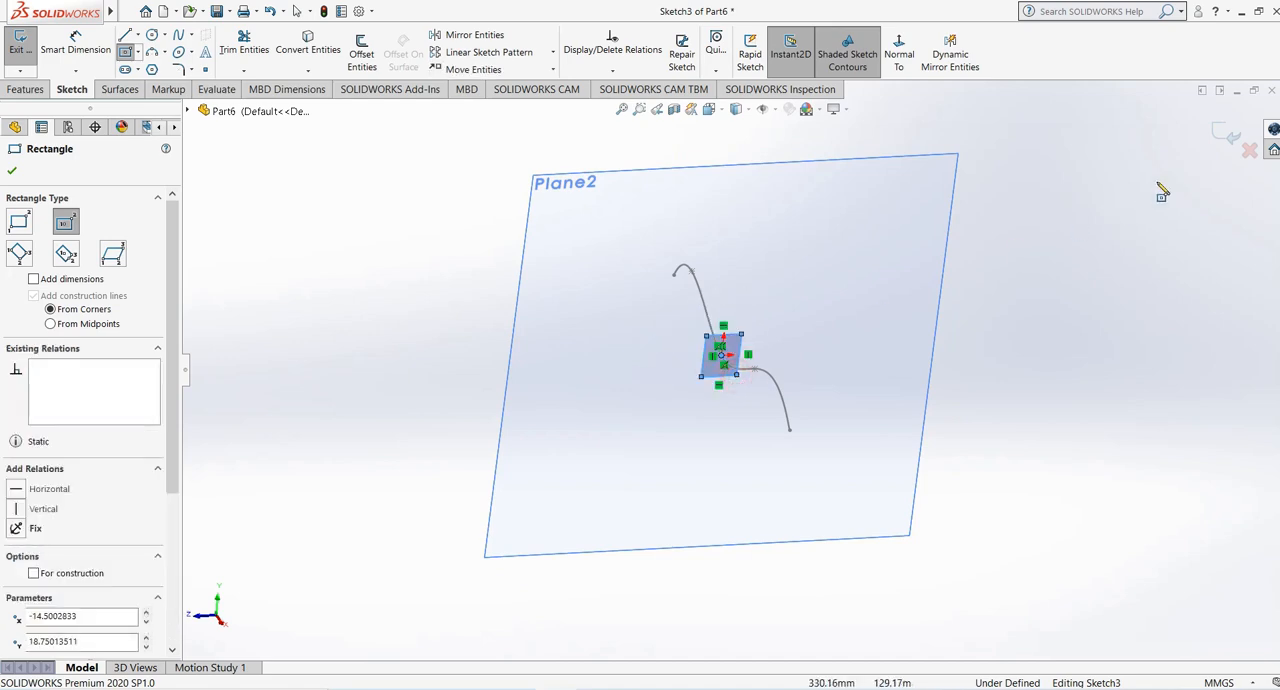
pyautogui.click(1230, 137)
# - Hide Plane2, leaving only the spline and rectangle sketches displayed
pyautogui.click(806, 164)
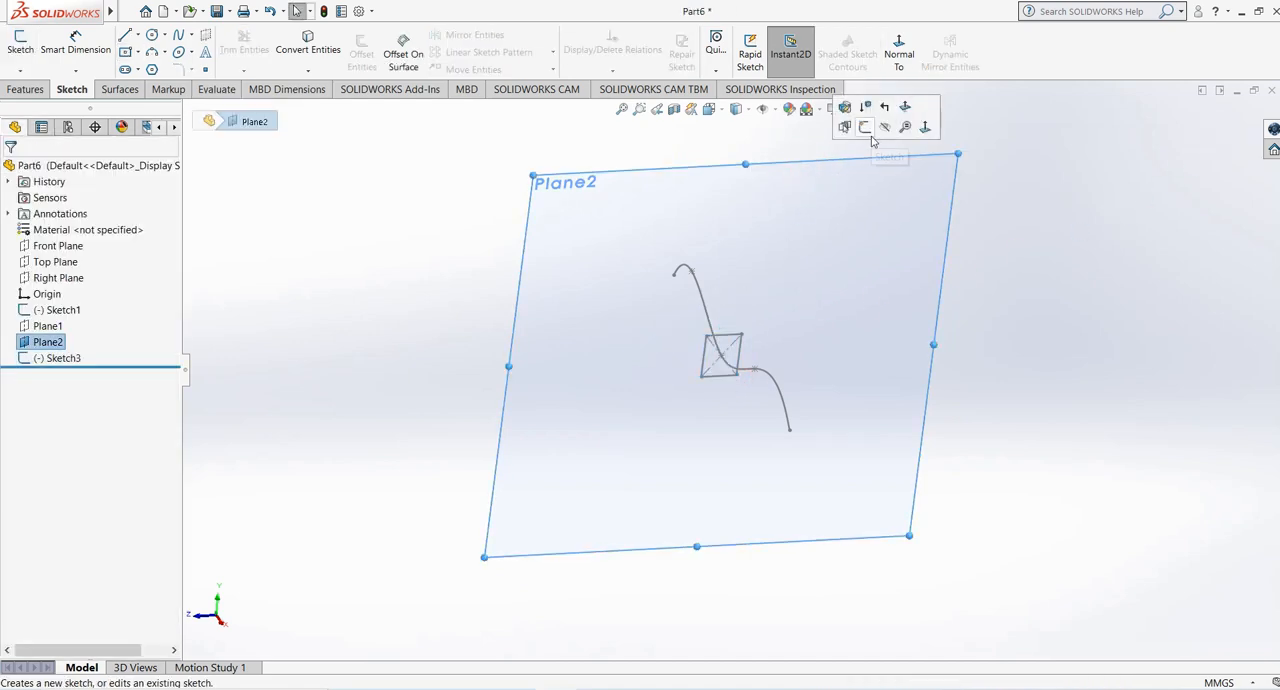
pyautogui.click(880, 127)
pyautogui.moveTo(880, 129); pyautogui.dragTo(977, 400, button='middle')
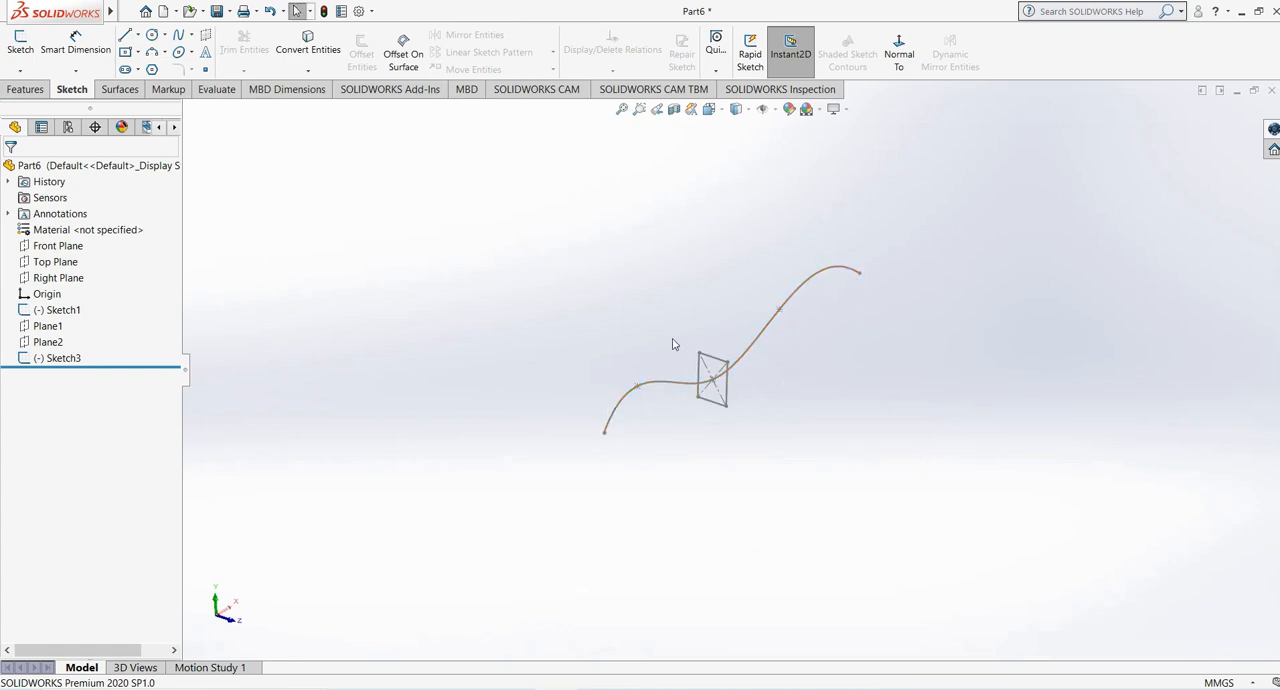
# - Start a Swept Boss/Base with the rectangle sketch as the profile and the spline as the path
pyautogui.click(25, 89)
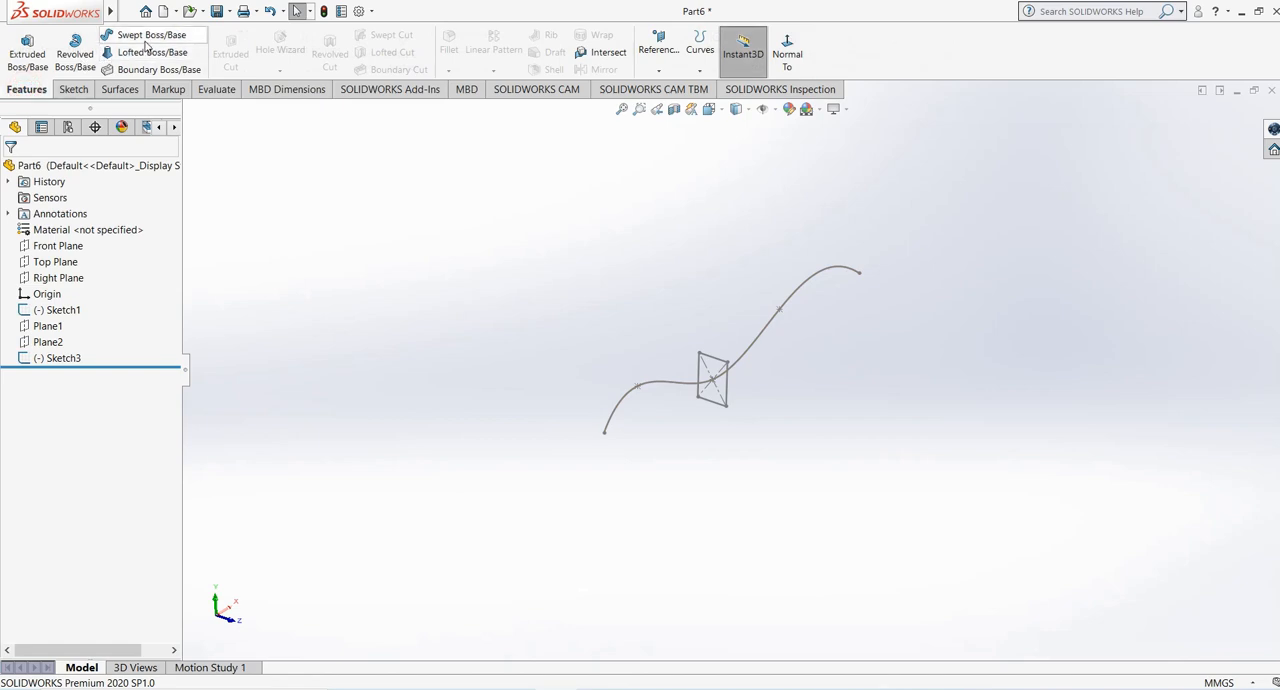
pyautogui.click(140, 35)
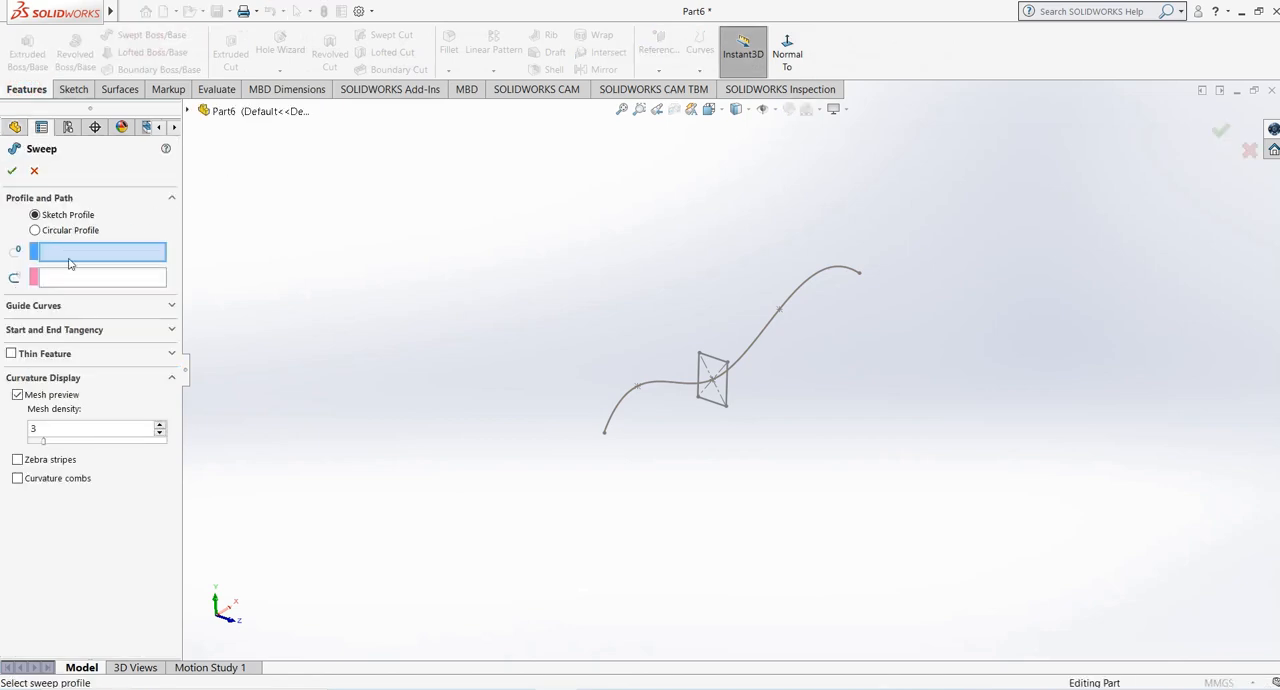
pyautogui.click(720, 366)
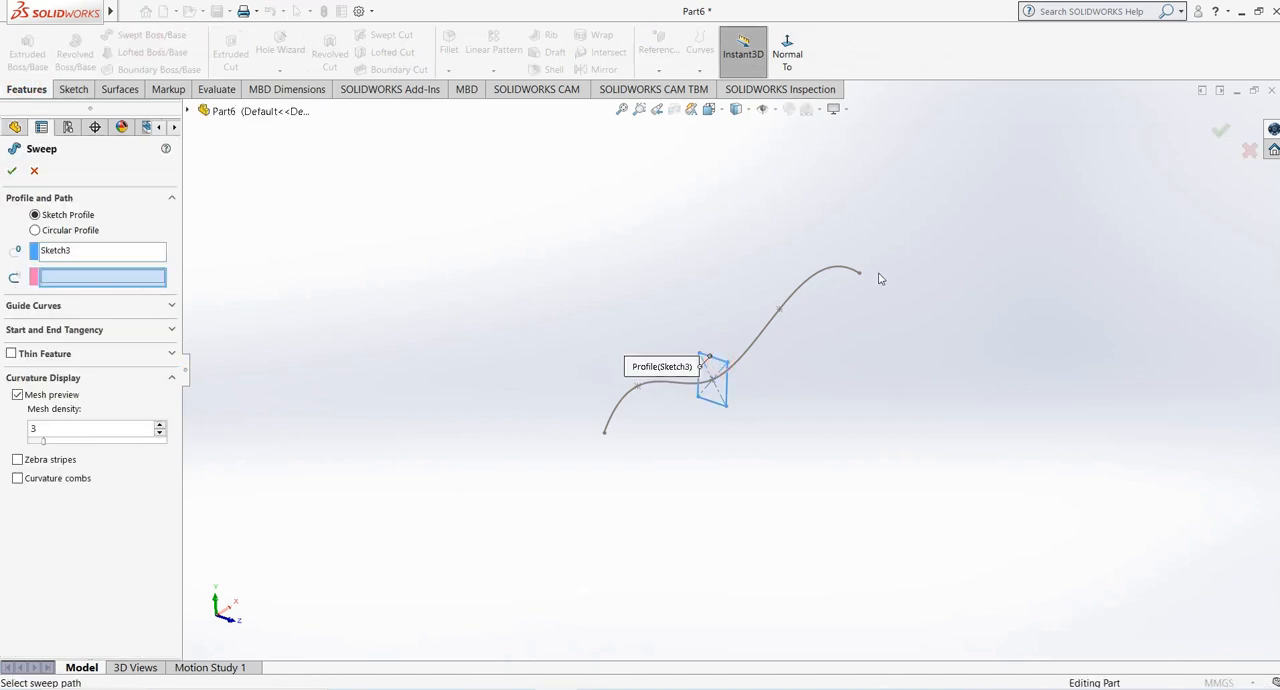
pyautogui.click(791, 296)
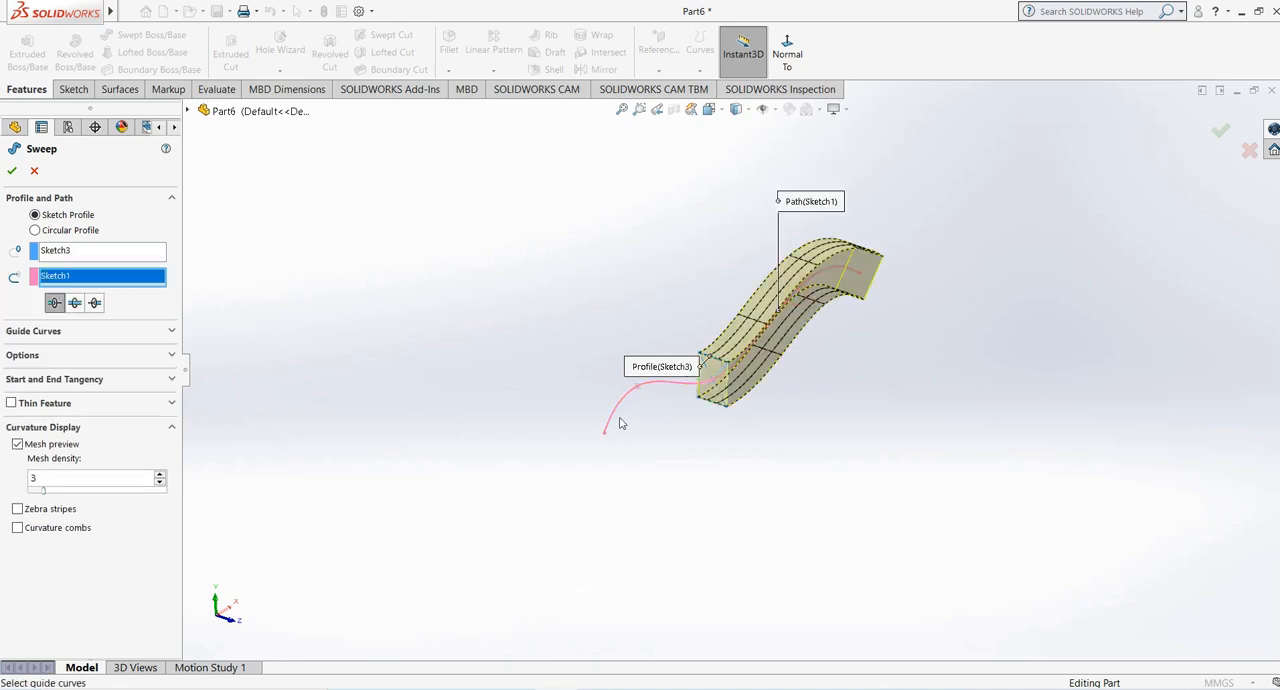
# - Switch the sweep from Direction 1 to both directions from the profile, and on to the opposite direction only
pyautogui.moveTo(618, 424); pyautogui.dragTo(602, 428, button='middle')
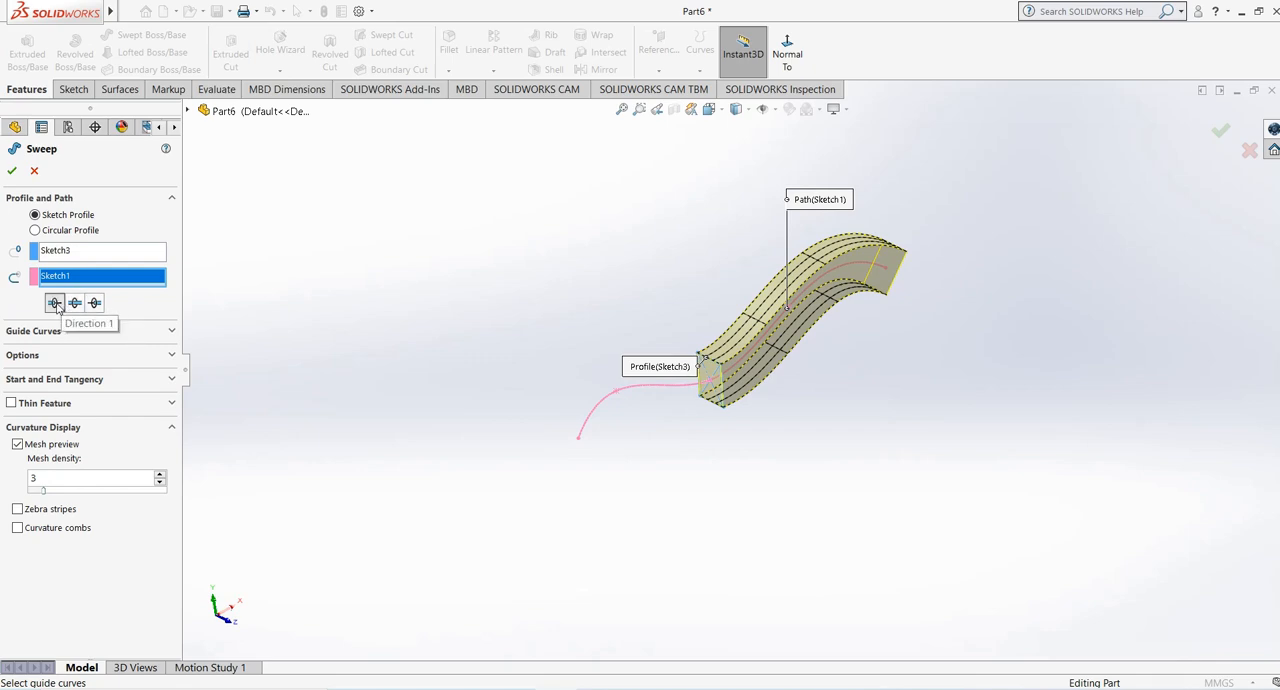
pyautogui.click(75, 304)
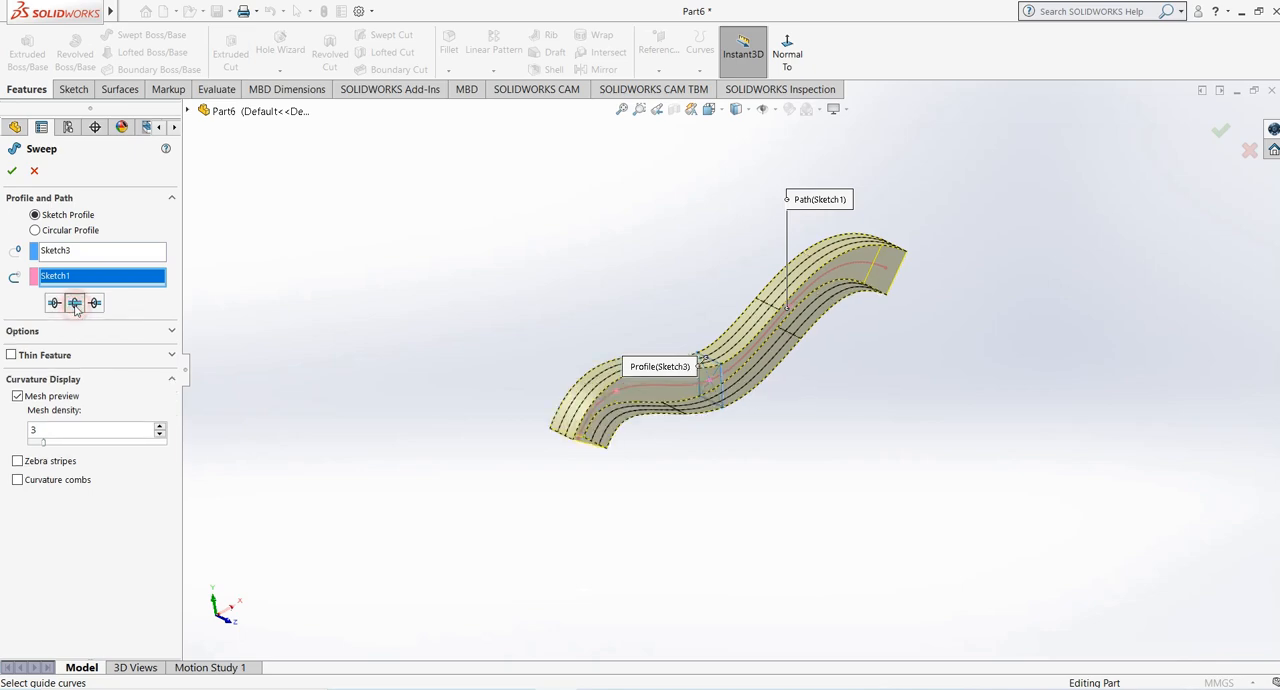
pyautogui.click(95, 303)
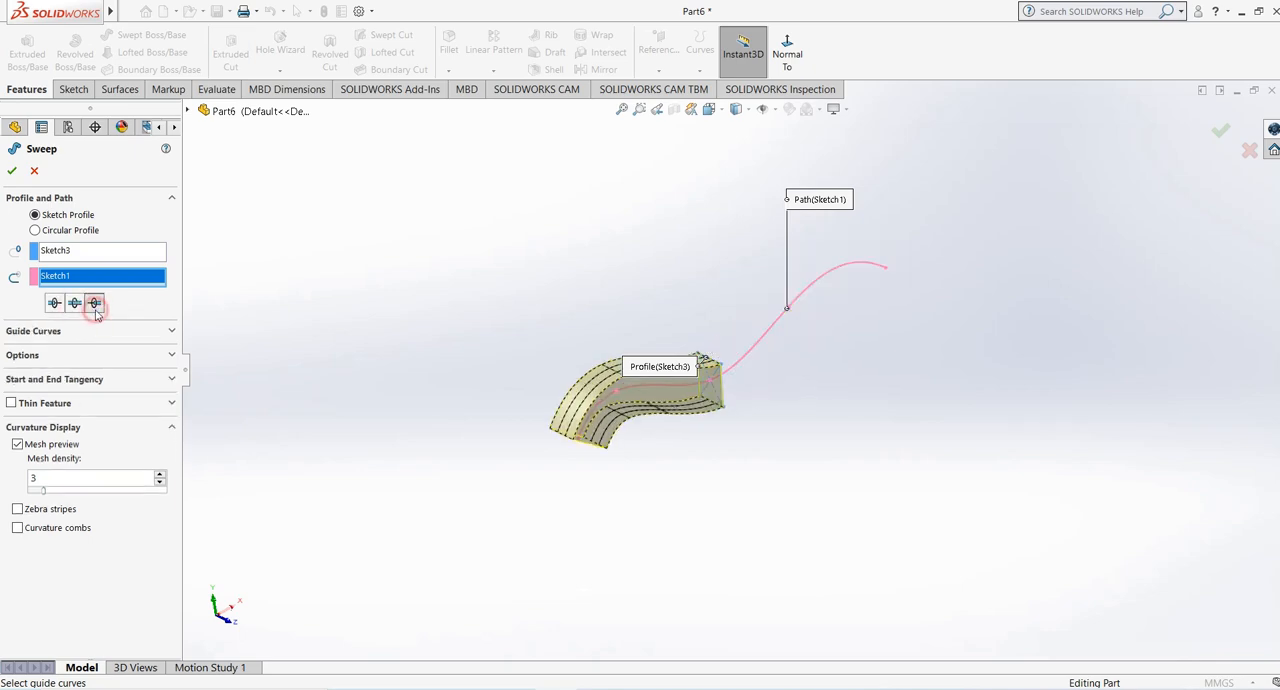
pyautogui.scroll(-1, 869, 395)
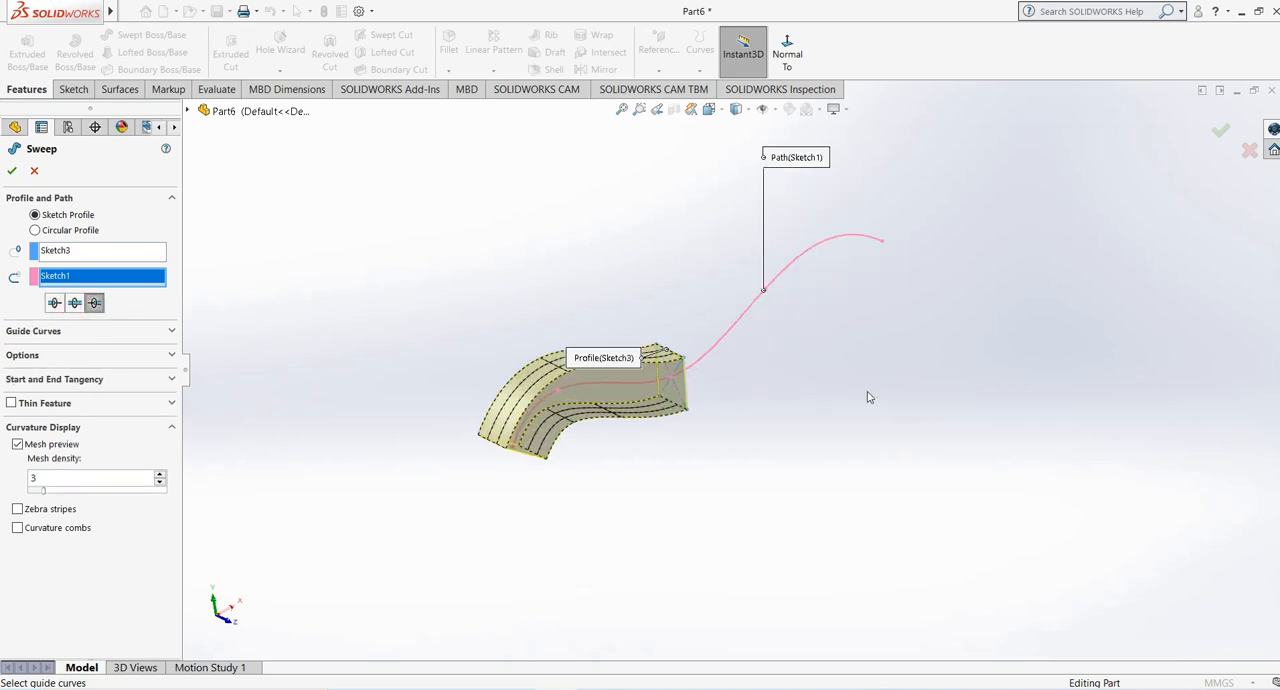
pyautogui.scroll(-1, 708, 270)
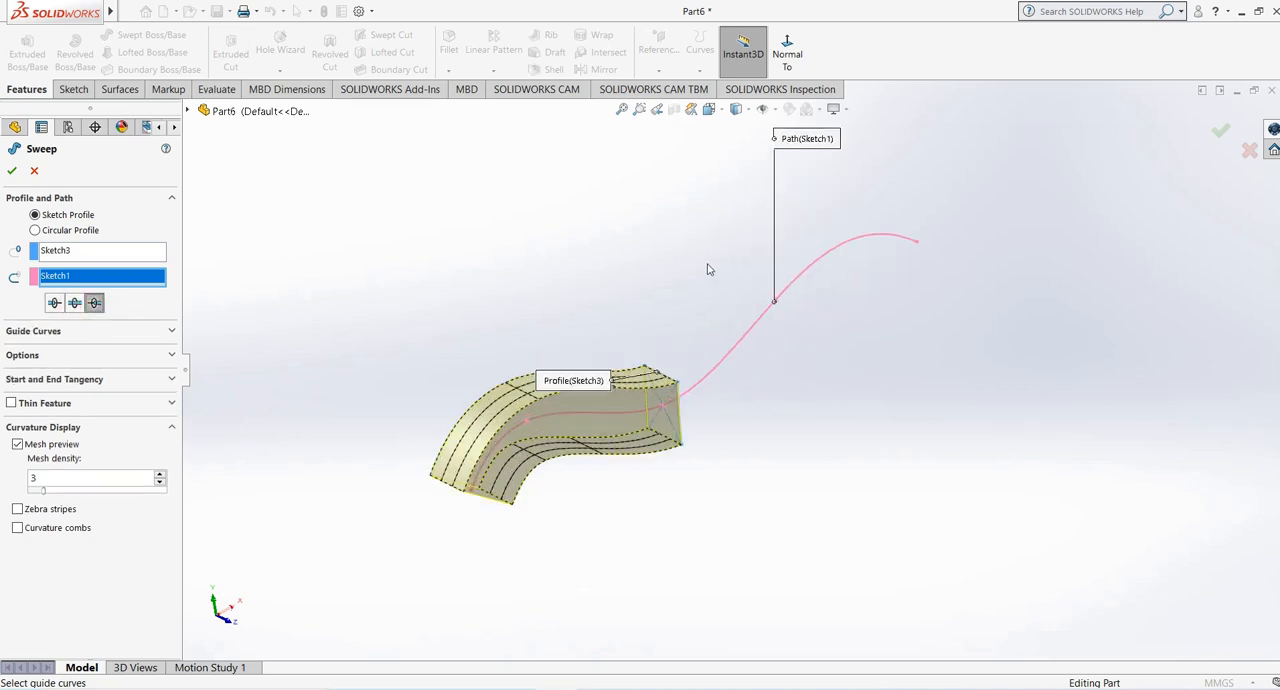
# - Compare Direction 1, bidirectional and Direction 2 for the sweep, and create it in Direction 2 only
pyautogui.click(55, 303)
pyautogui.click(75, 303)
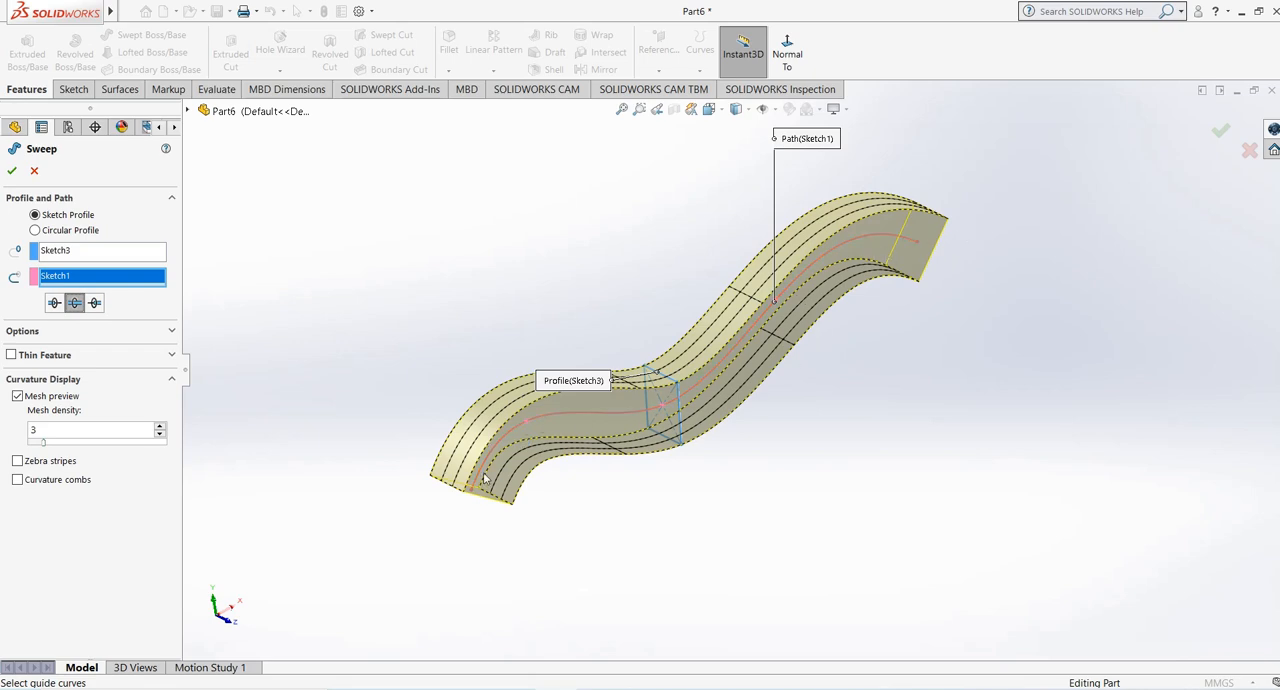
pyautogui.click(54, 302)
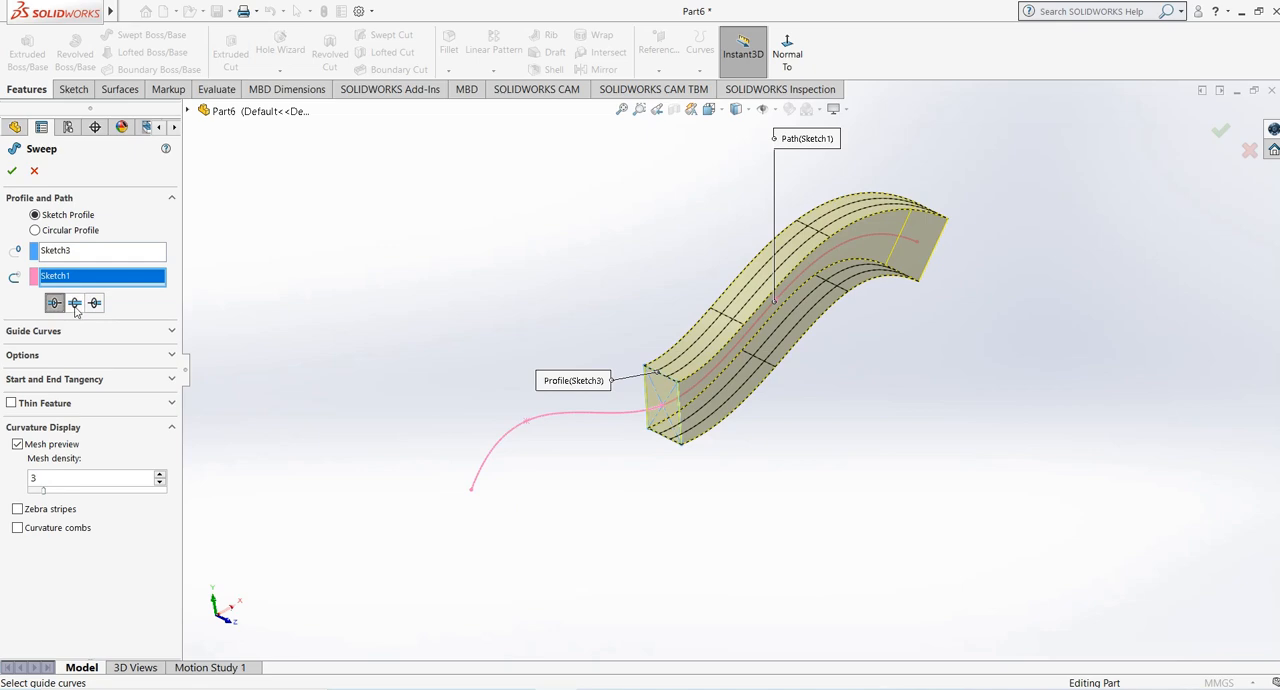
pyautogui.click(75, 303)
pyautogui.click(94, 302)
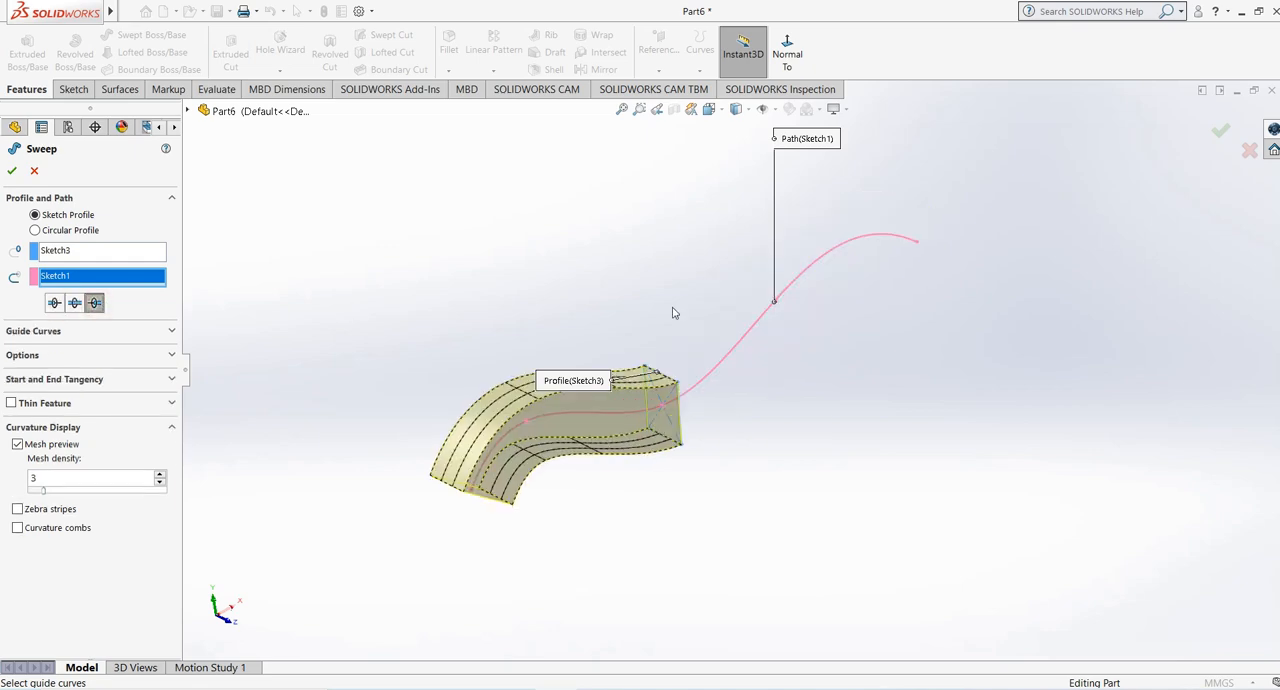
pyautogui.moveTo(660, 300)
pyautogui.mouseDown(button='middle')
pyautogui.moveTo(640, 289)
pyautogui.moveTo(660, 324)
pyautogui.mouseUp(button='middle')
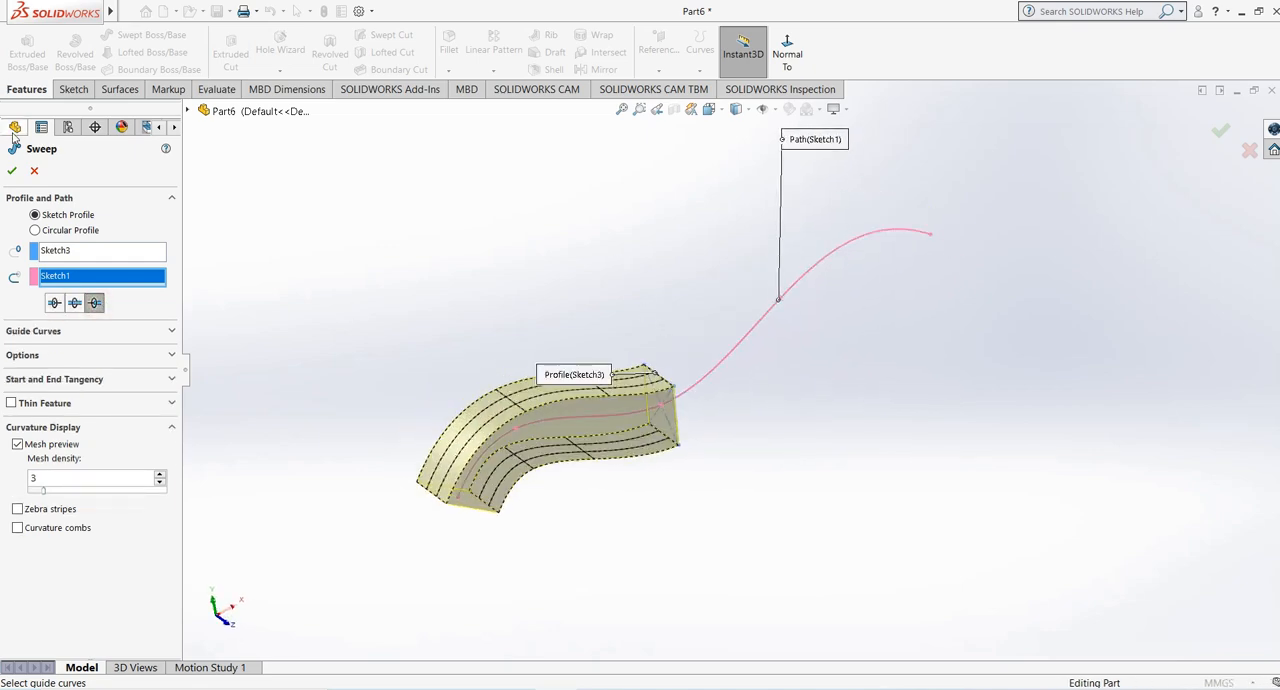
pyautogui.click(12, 172)
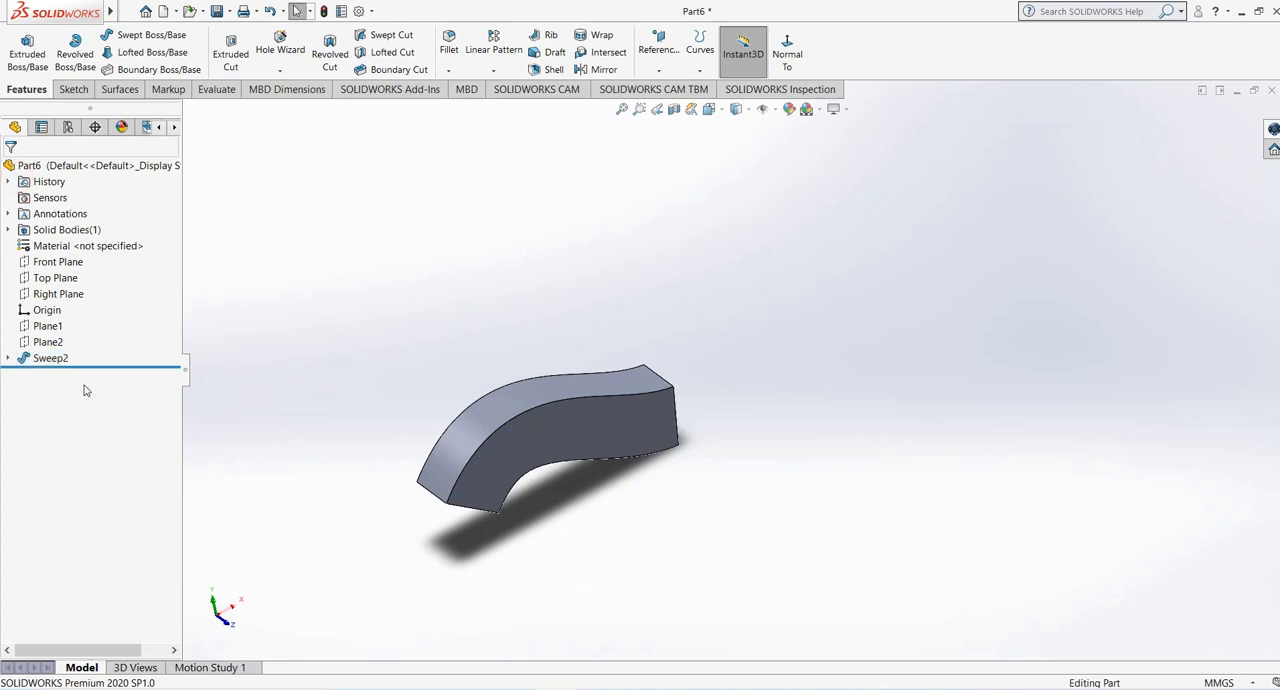
# - Delete the swept feature while keeping its spline and rectangle sketches
pyautogui.click(40, 358)
pyautogui.rightClick(40, 358)
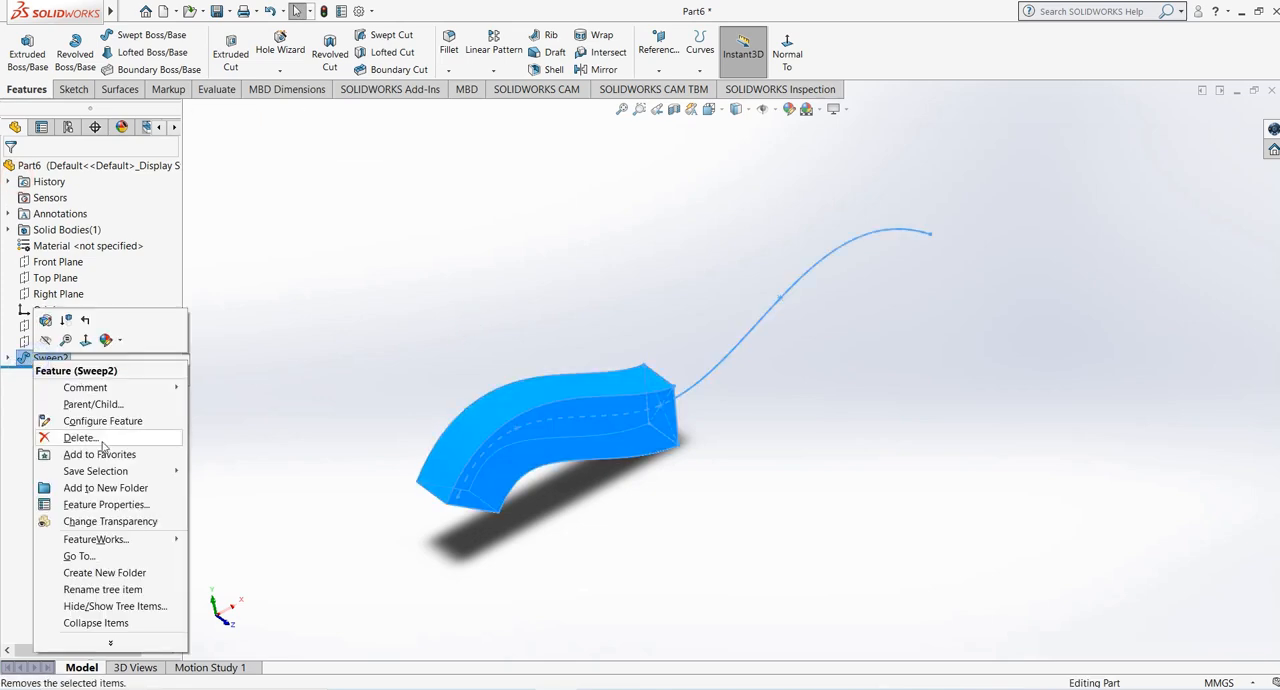
pyautogui.click(101, 440)
pyautogui.click(737, 268)
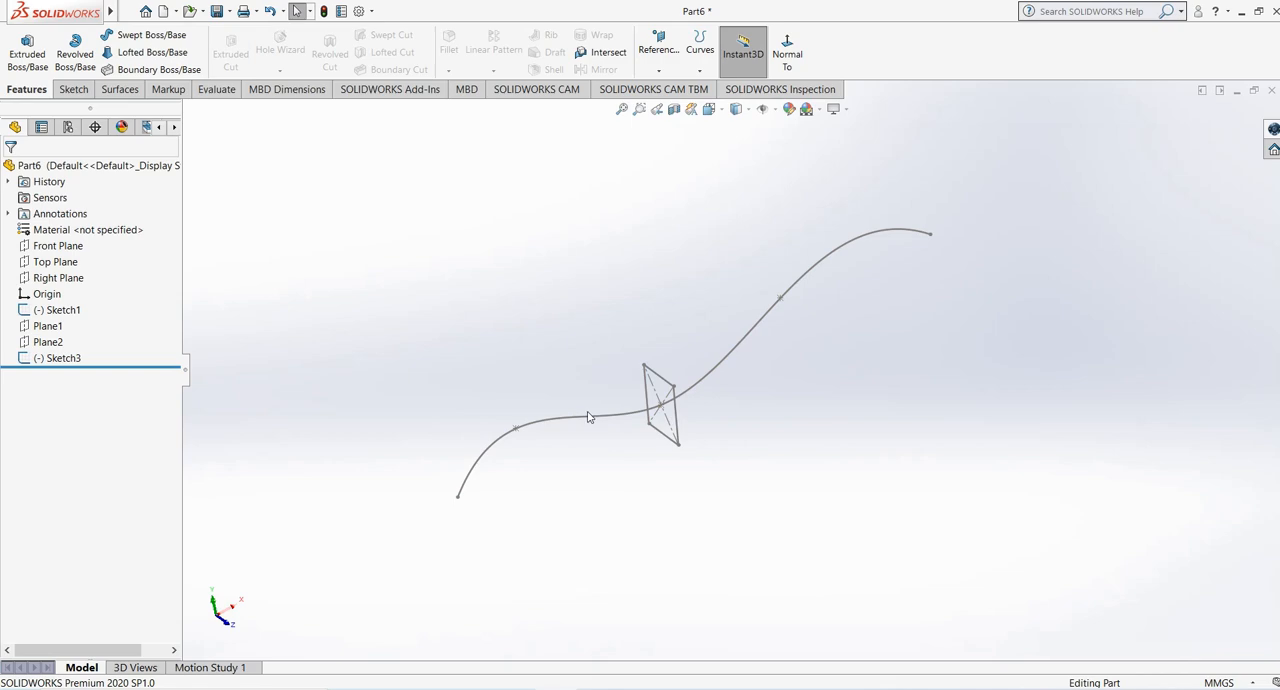
# - Delete the rectangle sketch (Sketch3) placed on the middle of the spline
pyautogui.moveTo(592, 354)
pyautogui.mouseDown(button='middle')
pyautogui.moveTo(608, 369)
pyautogui.moveTo(669, 311)
pyautogui.moveTo(617, 296)
pyautogui.moveTo(589, 323)
pyautogui.moveTo(685, 315)
pyautogui.mouseUp(button='middle')
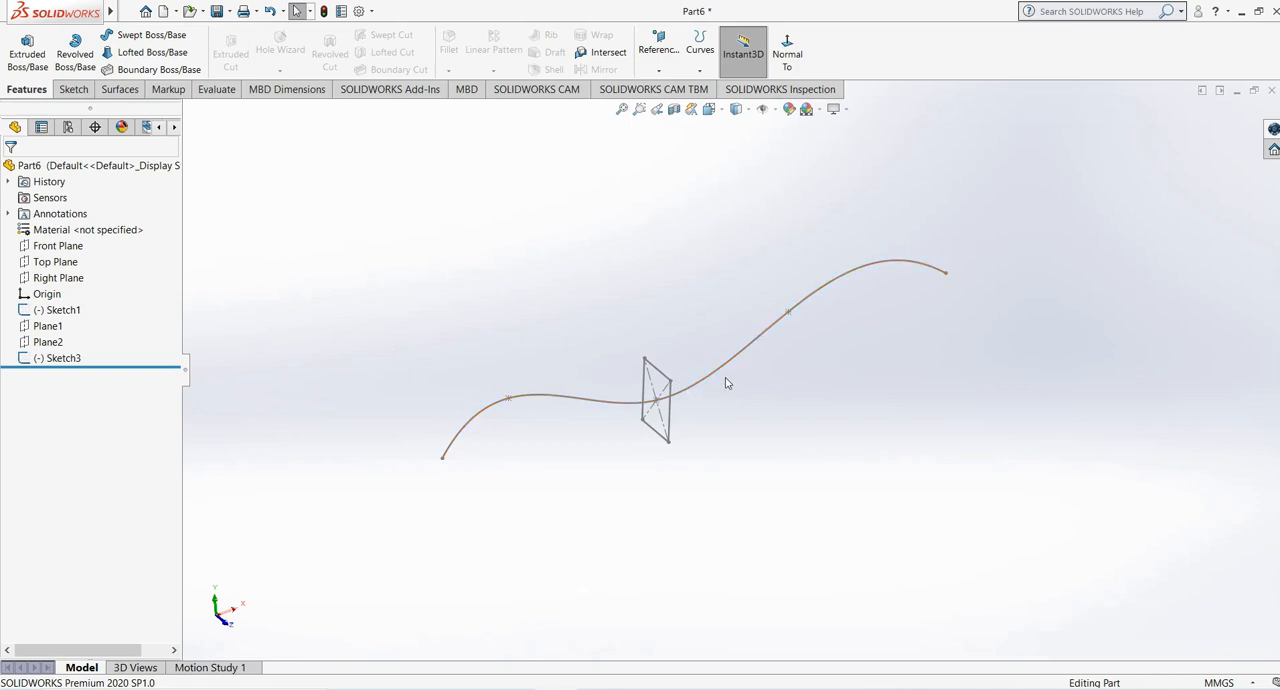
pyautogui.click(57, 358)
pyautogui.rightClick(55, 360)
pyautogui.click(98, 453)
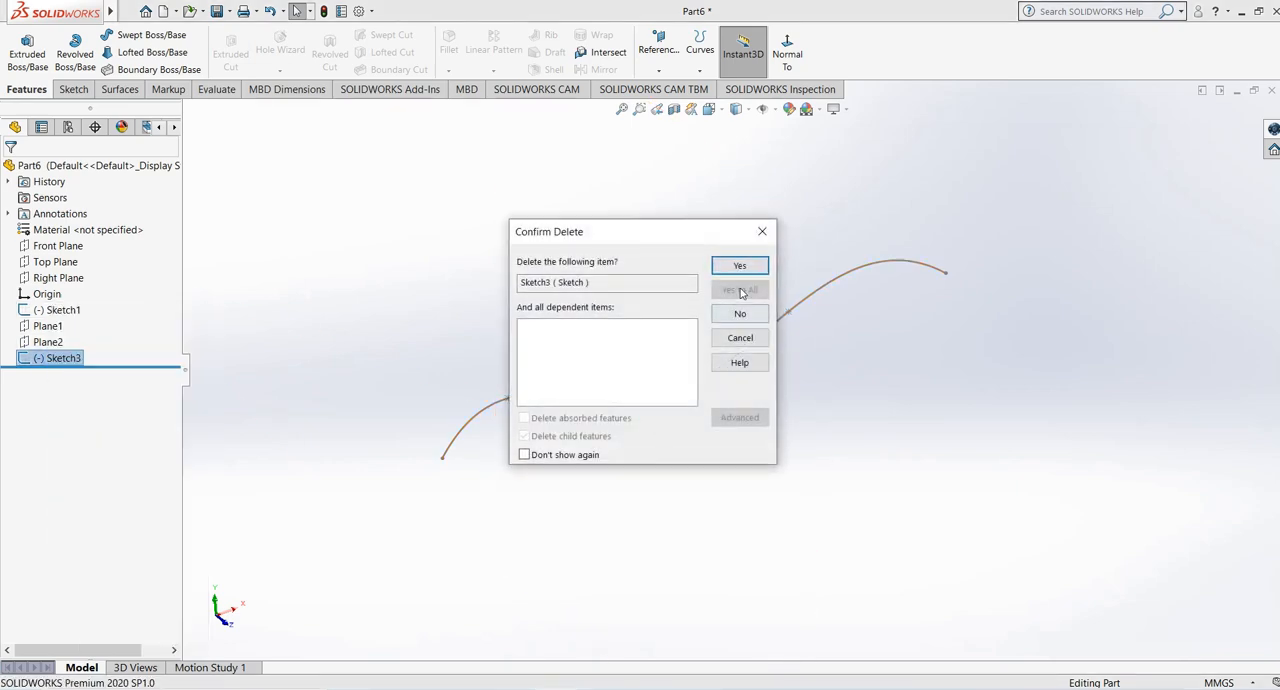
pyautogui.click(742, 264)
# - Delete the spline sketch together with Plane1 and Plane2, leaving only the default planes and origin
pyautogui.scroll(2, 521, 366)
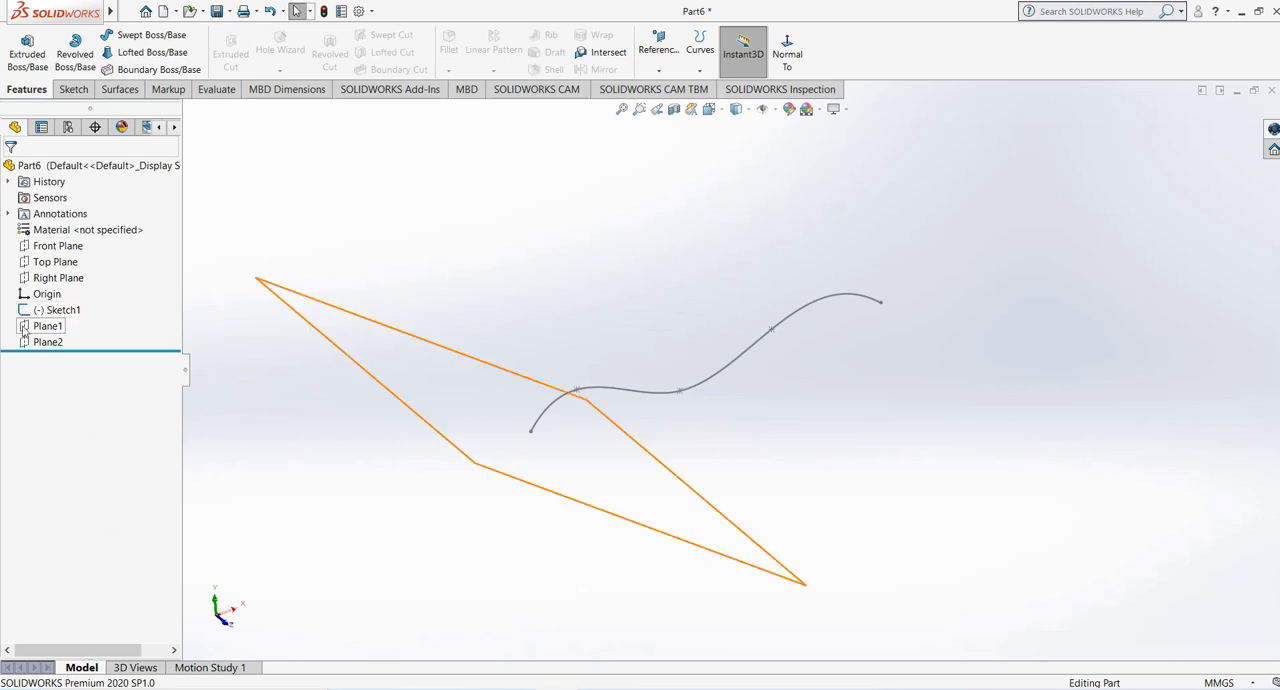
pyautogui.click(99, 301)
pyautogui.keyDown('shift'); pyautogui.click(46, 343); pyautogui.keyUp('shift')
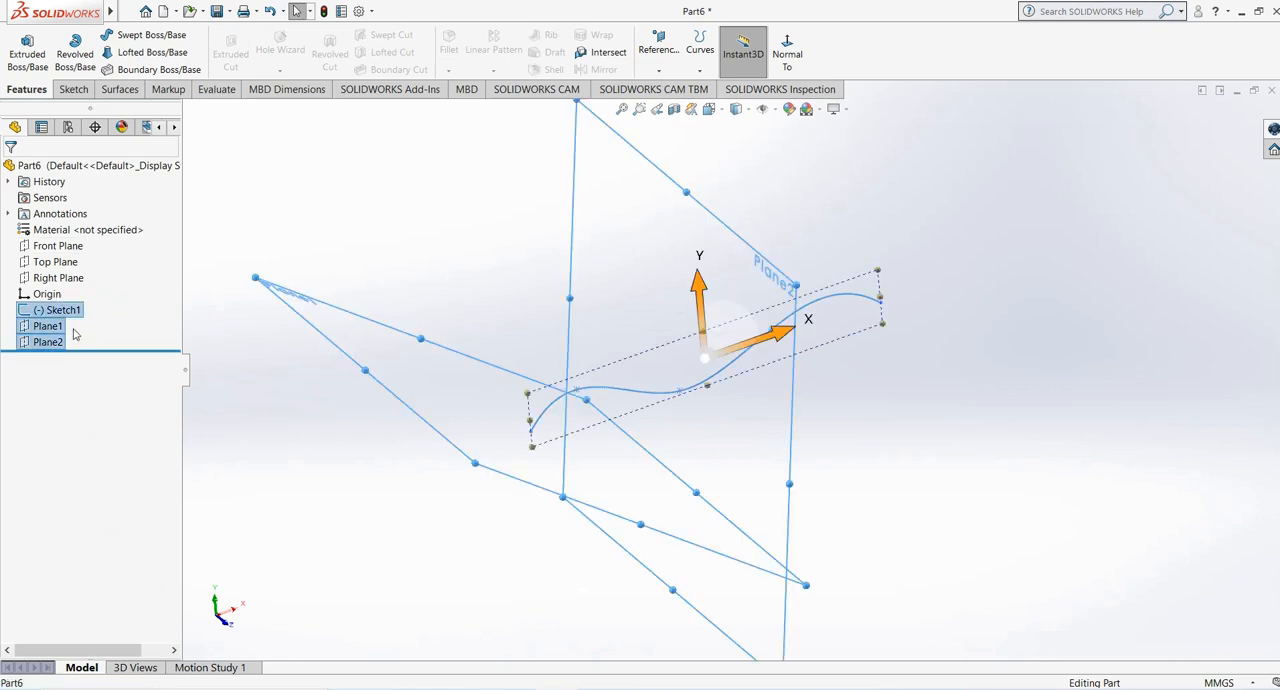
pyautogui.rightClick(58, 313)
pyautogui.click(95, 349)
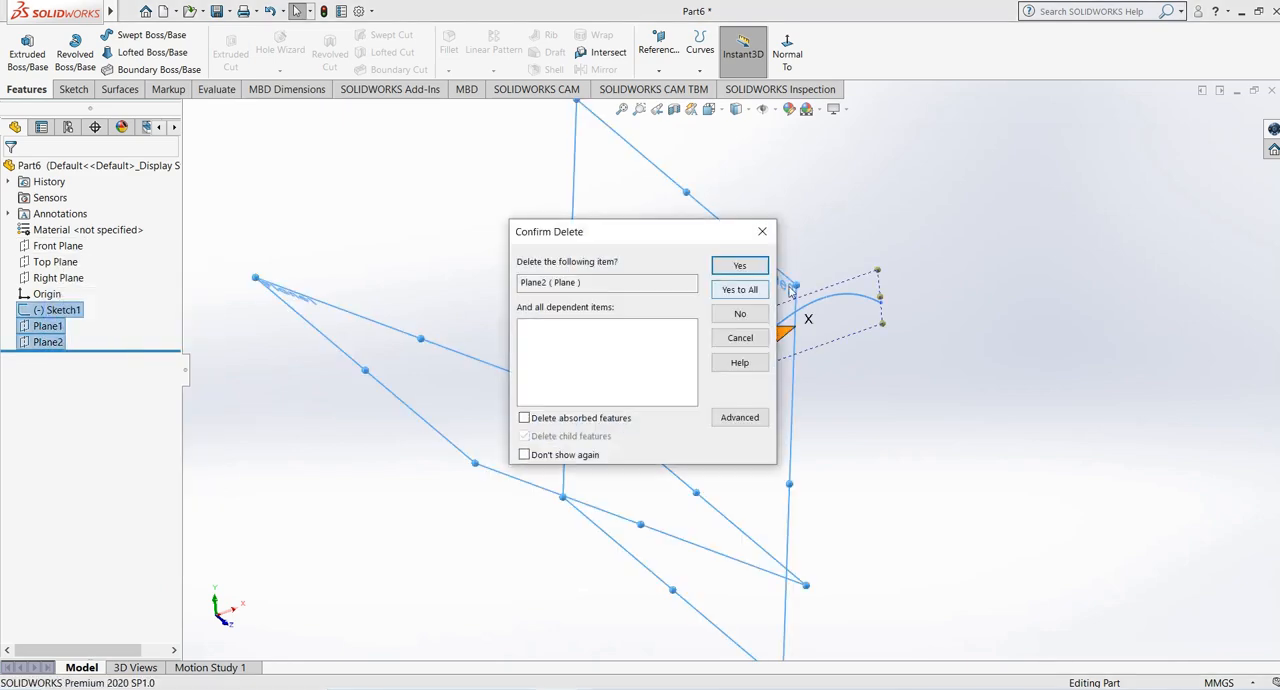
pyautogui.click(740, 290)
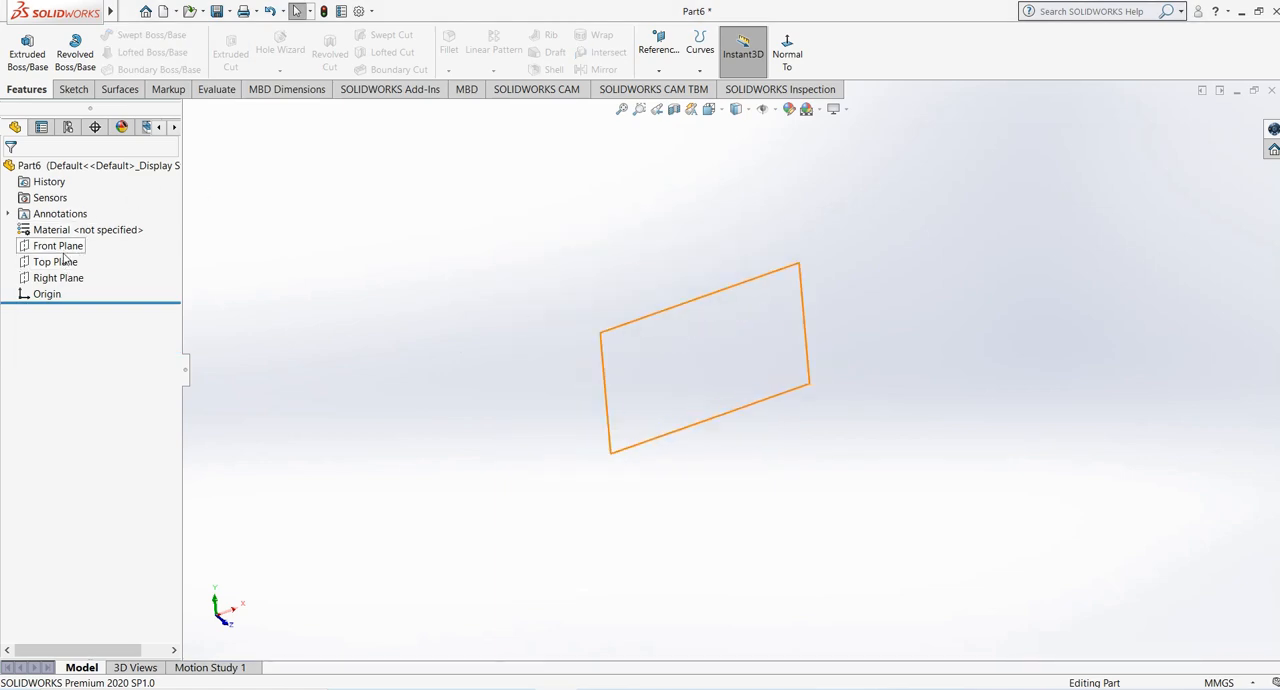
# - Sketch a vertical line about 295 mm long upward from the origin on the Front Plane, and exit the sketch
pyautogui.click(58, 246)
pyautogui.click(72, 89)
pyautogui.click(20, 45)
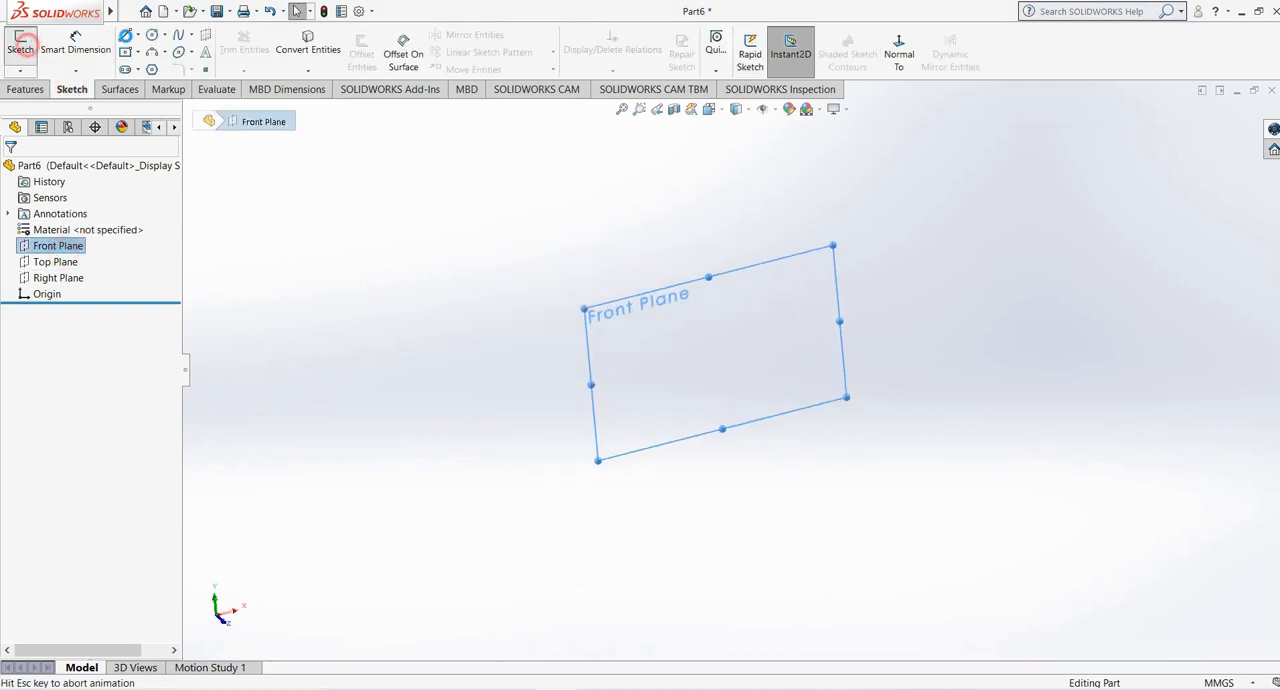
pyautogui.click(125, 35)
pyautogui.click(732, 368)
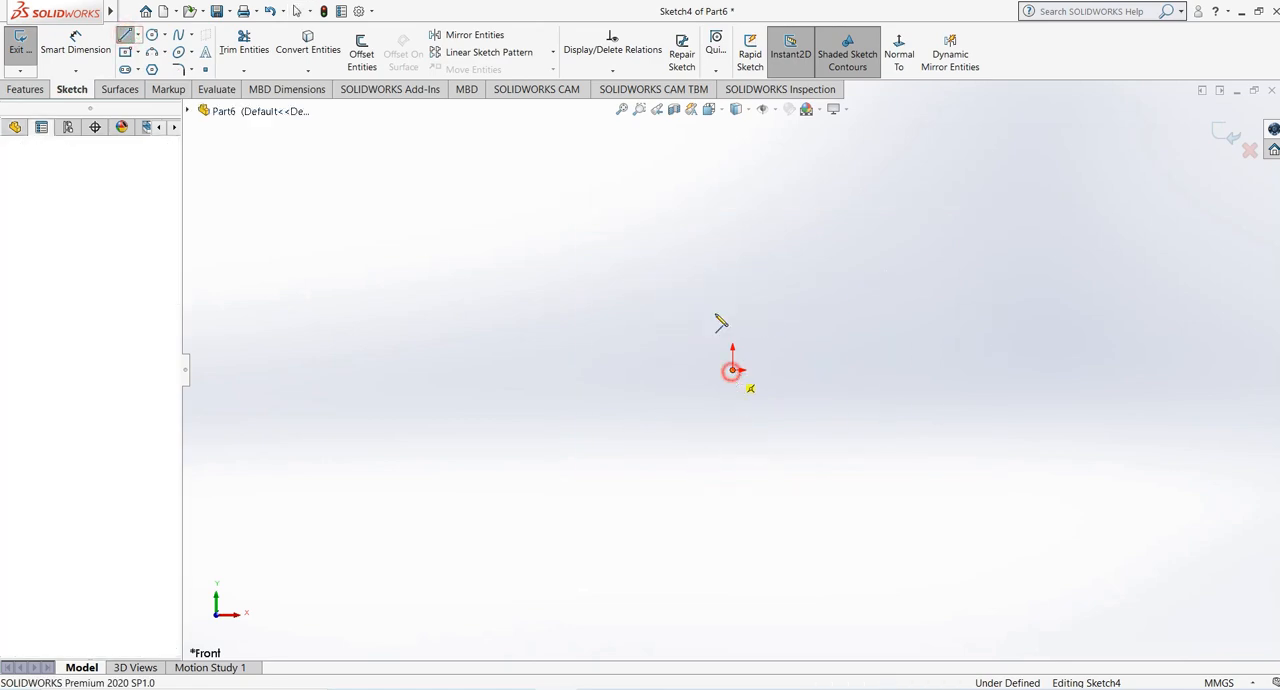
pyautogui.click(733, 124)
pyautogui.rightClick(734, 126)
pyautogui.click(756, 134)
pyautogui.scroll(2, 706, 381)
pyautogui.scroll(-2, 781, 286)
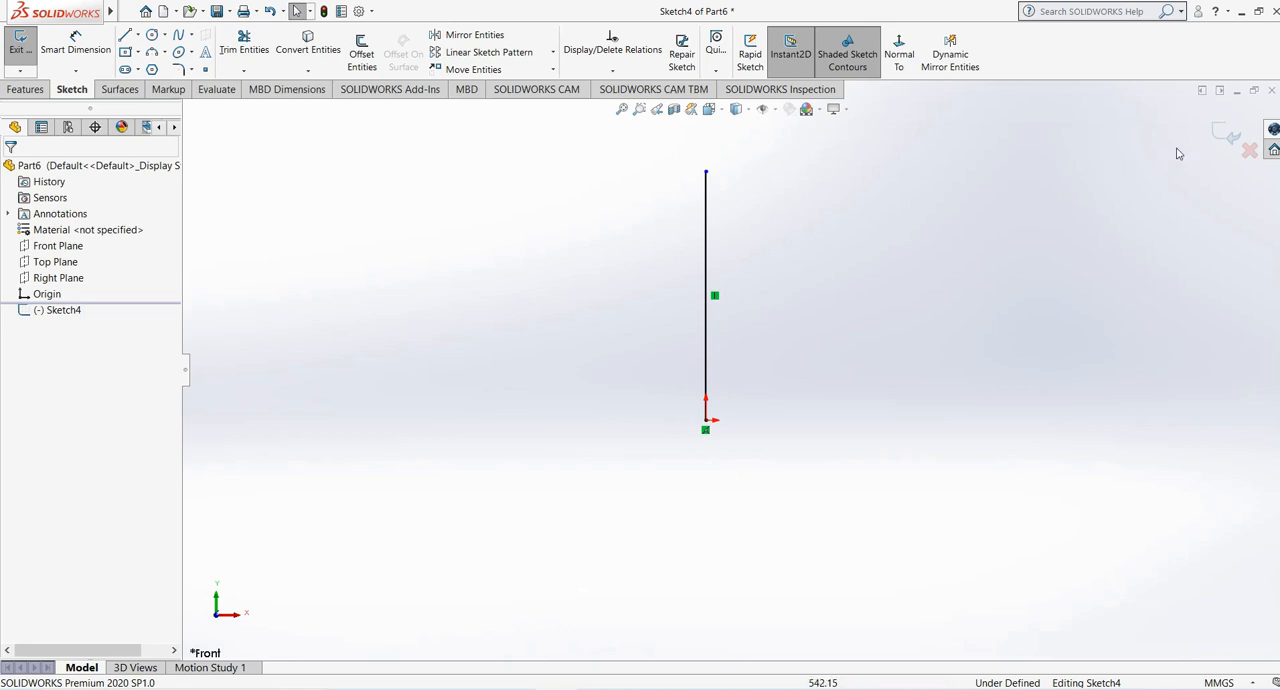
pyautogui.click(1224, 134)
# - Sketch a center rectangle about 17 by 11 mm on the Top Plane, just left of and level with the origin, and exit the sketch
pyautogui.moveTo(767, 295)
pyautogui.mouseDown(button='middle')
pyautogui.moveTo(717, 420)
pyautogui.moveTo(706, 405)
pyautogui.mouseUp(button='middle')
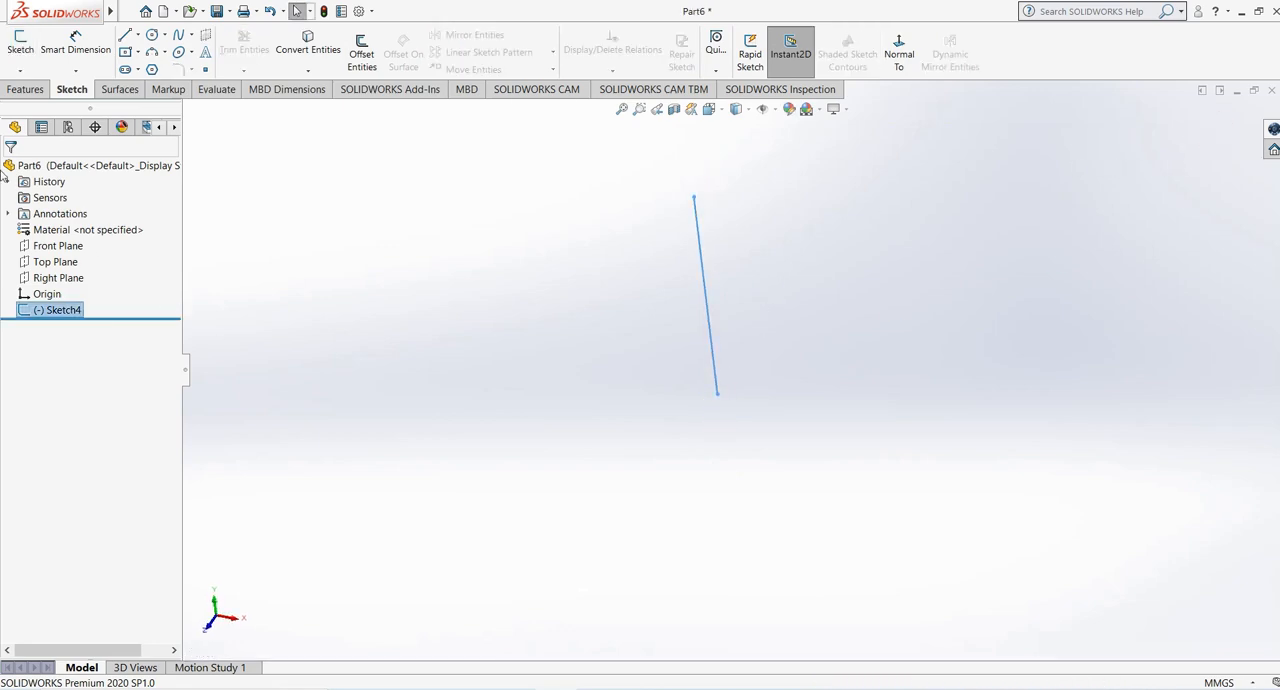
pyautogui.click(55, 261)
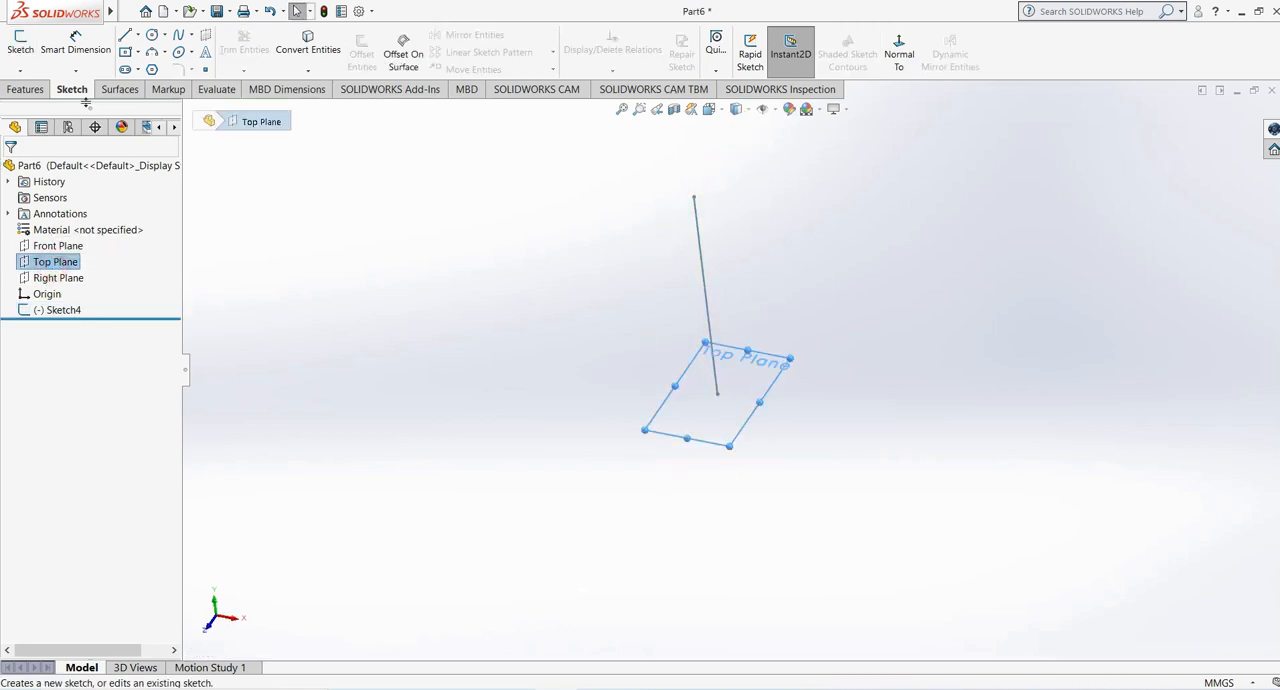
pyautogui.click(20, 45)
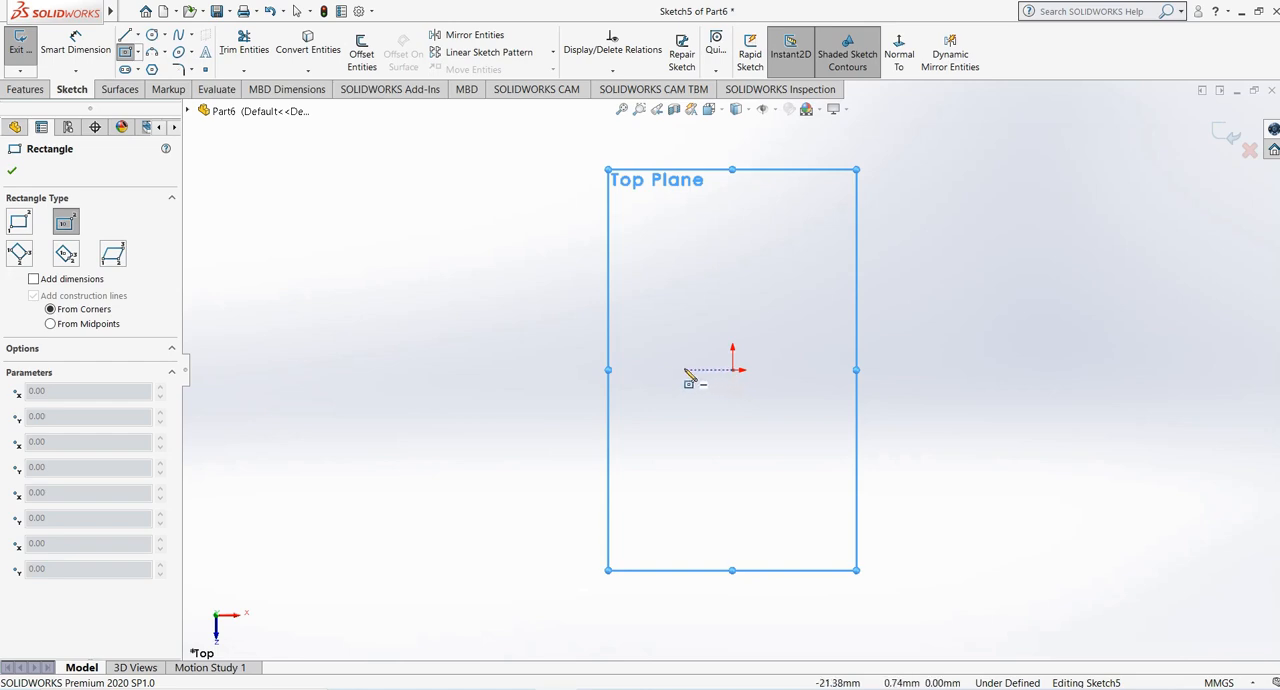
pyautogui.click(708, 371)
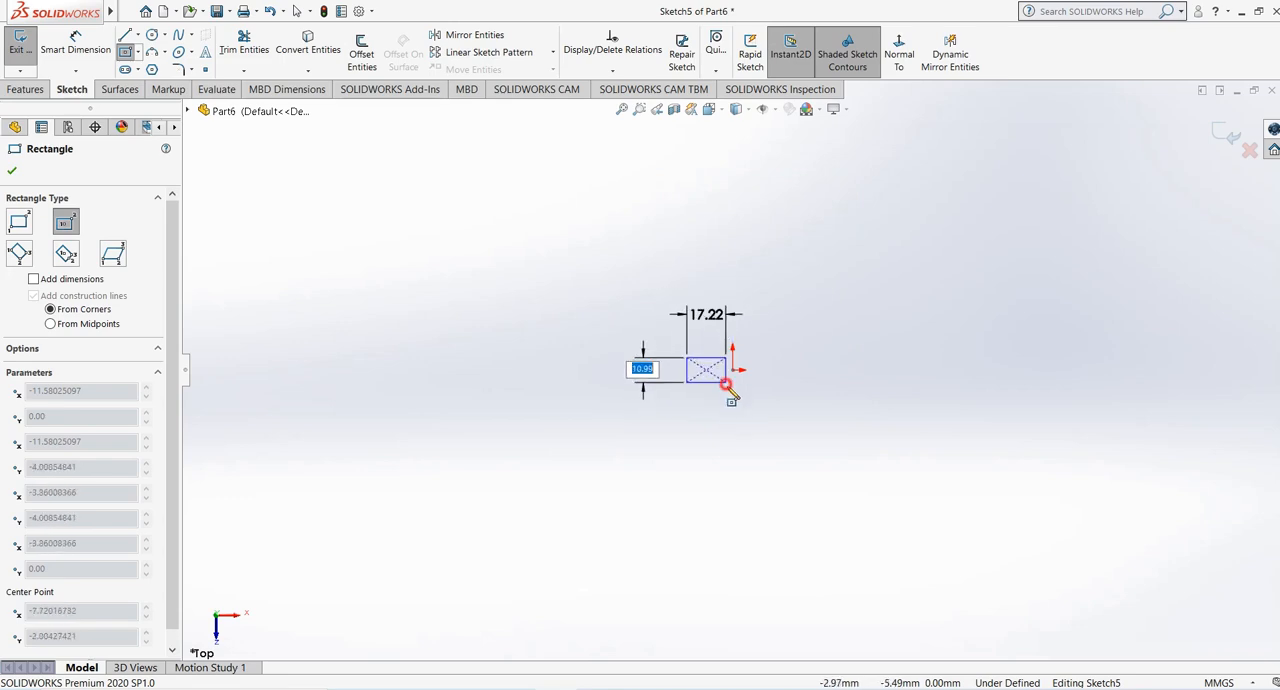
pyautogui.click(727, 385)
pyautogui.scroll(-2, 816, 330)
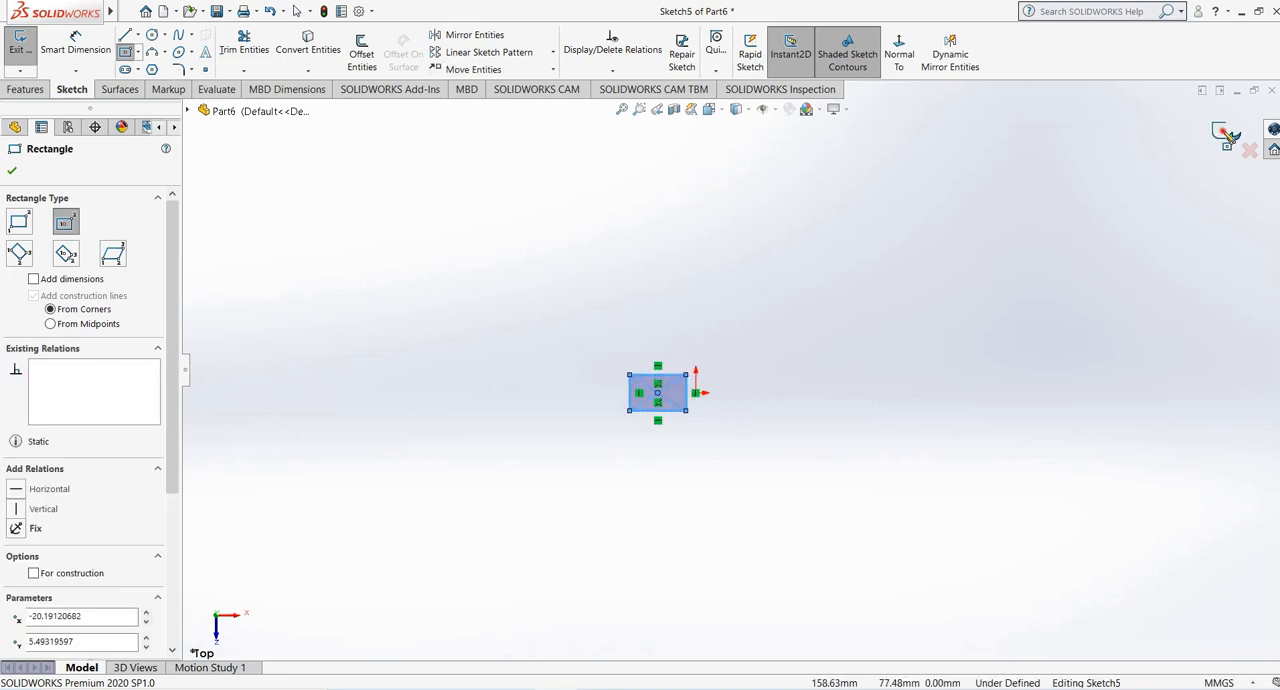
pyautogui.click(1230, 136)
# - Stretch the rectangle beside the foot of the vertical line in both directions, making it about 55 mm long
pyautogui.moveTo(689, 440)
pyautogui.mouseDown(button='middle')
pyautogui.moveTo(674, 180)
pyautogui.moveTo(628, 364)
pyautogui.mouseUp(button='middle')
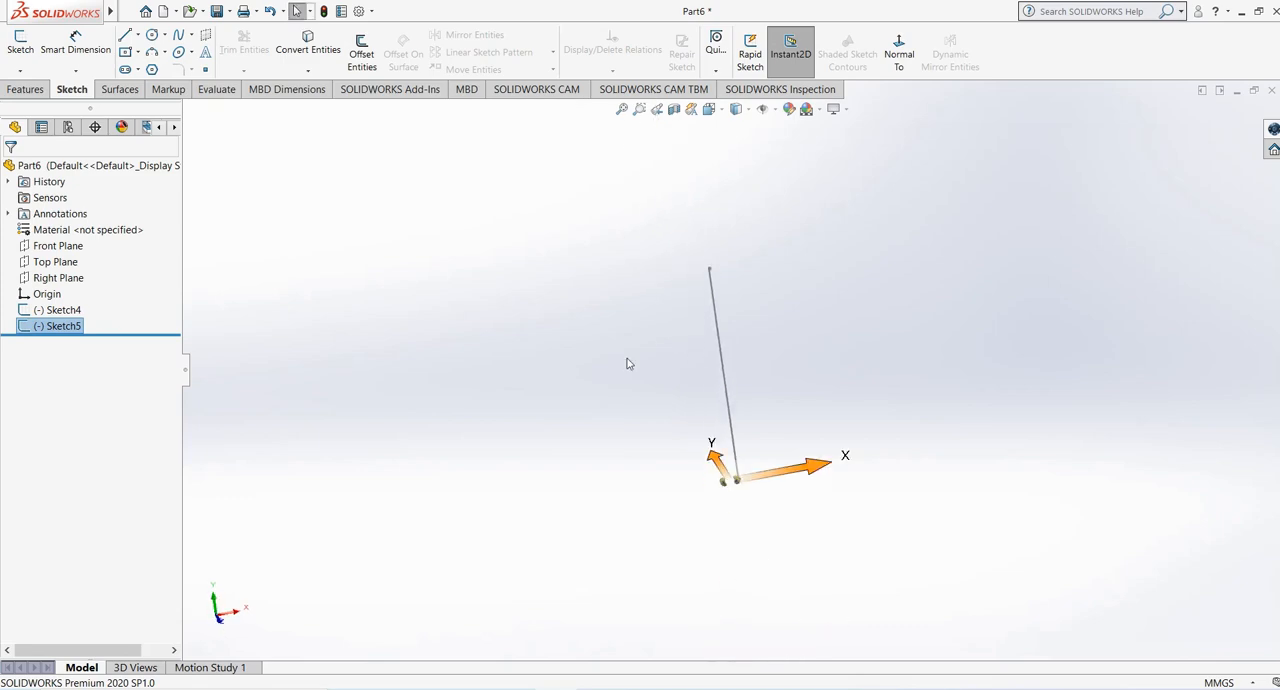
pyautogui.scroll(-3, 645, 440)
pyautogui.click(912, 397)
pyautogui.moveTo(815, 536); pyautogui.dragTo(788, 499, button='middle')
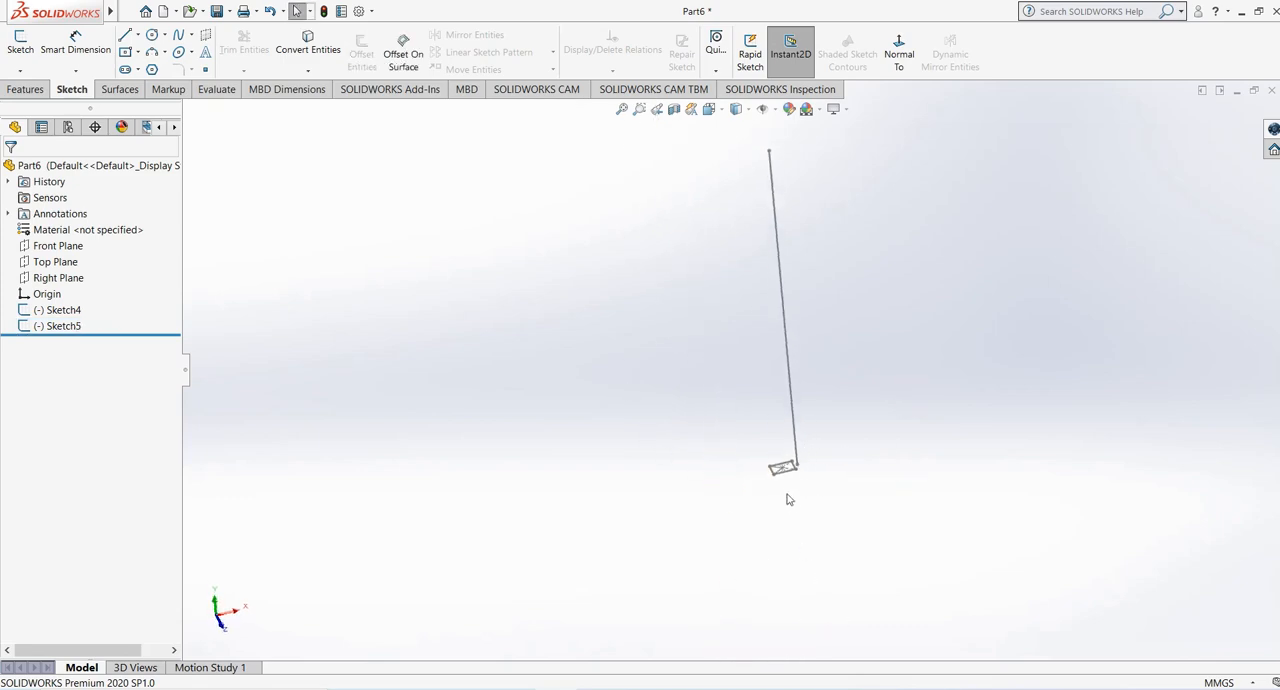
pyautogui.click(773, 474)
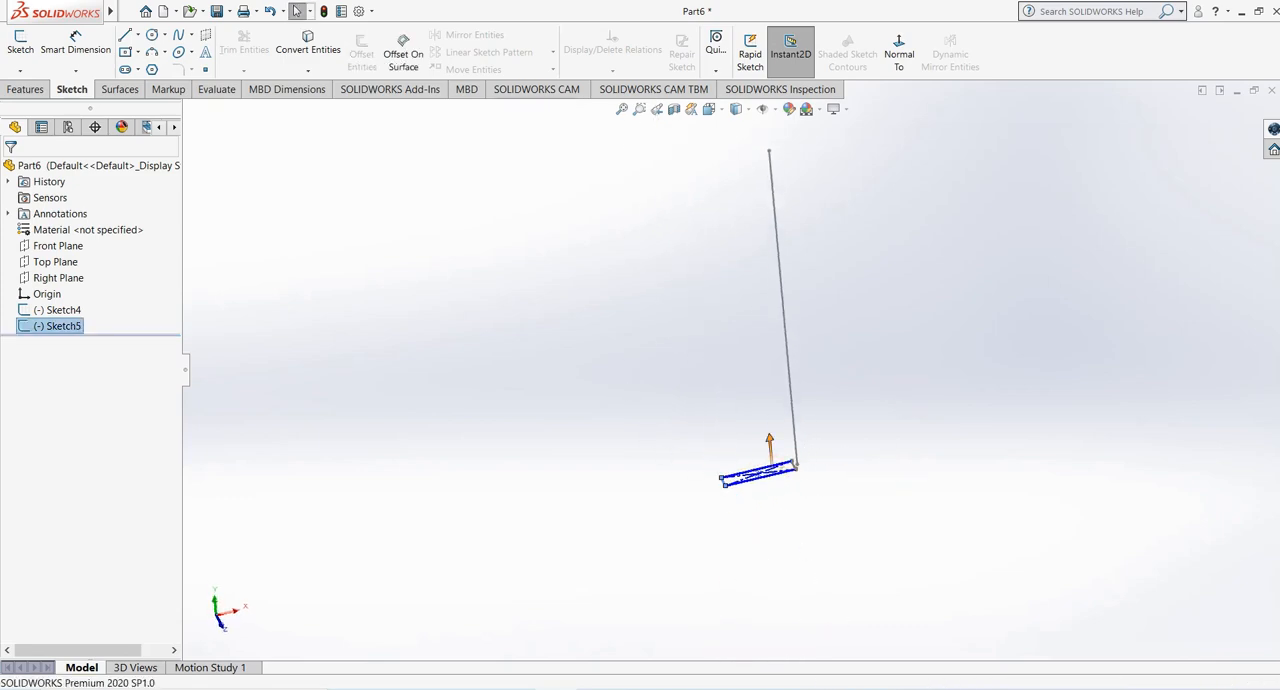
pyautogui.moveTo(757, 480)
pyautogui.mouseDown()
pyautogui.moveTo(767, 507)
pyautogui.moveTo(756, 474)
pyautogui.mouseUp()
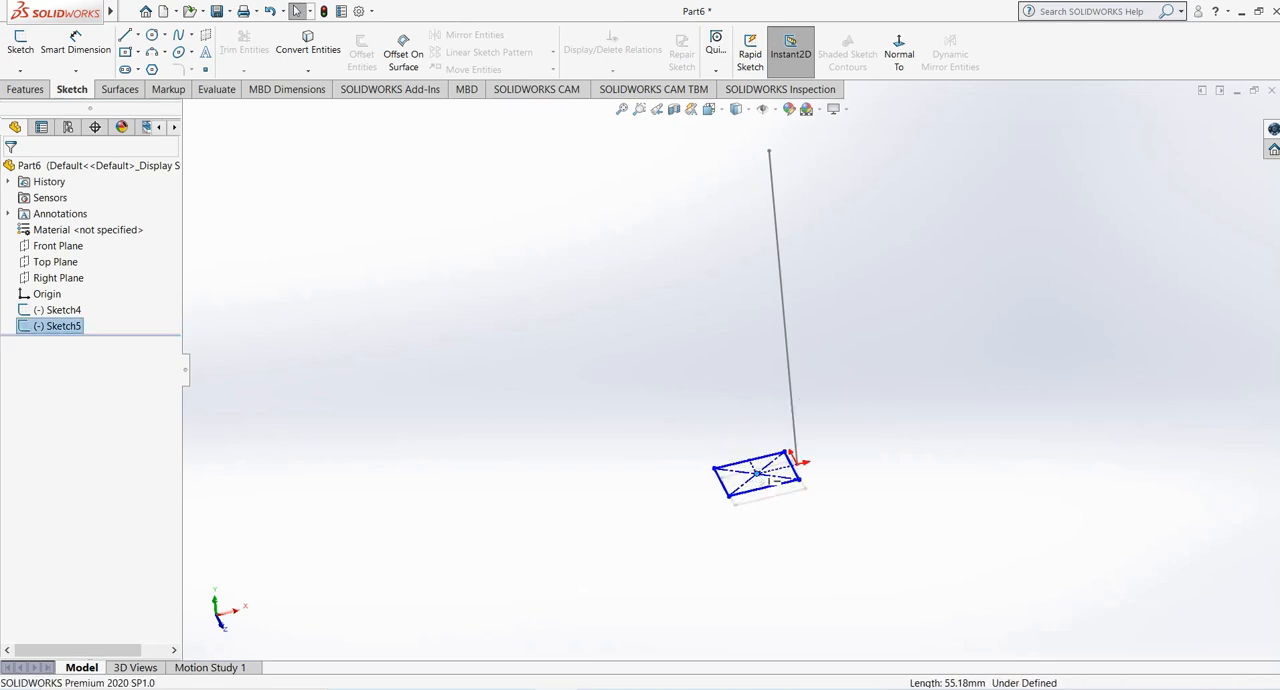
pyautogui.click(641, 419)
pyautogui.moveTo(869, 323); pyautogui.dragTo(803, 373, button='middle')
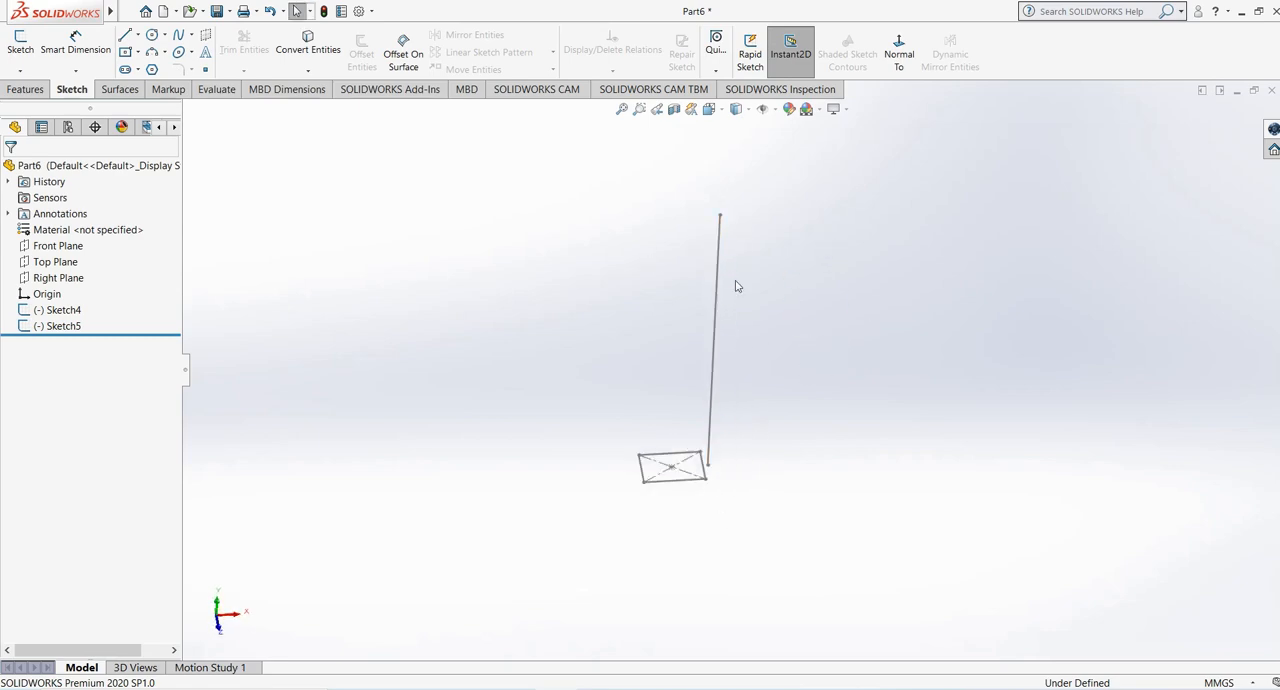
# - Start a Swept Boss/Base with the rectangle as the profile and the vertical line as the path, and inspect the preview
pyautogui.click(25, 89)
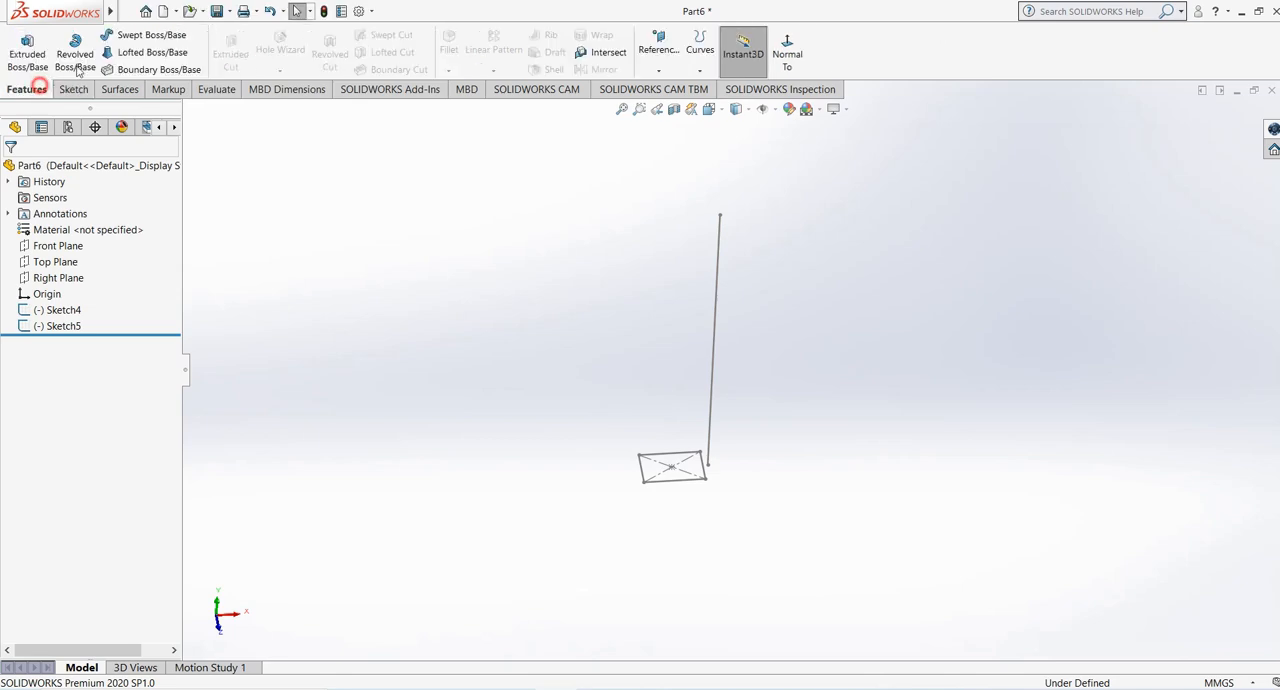
pyautogui.click(150, 35)
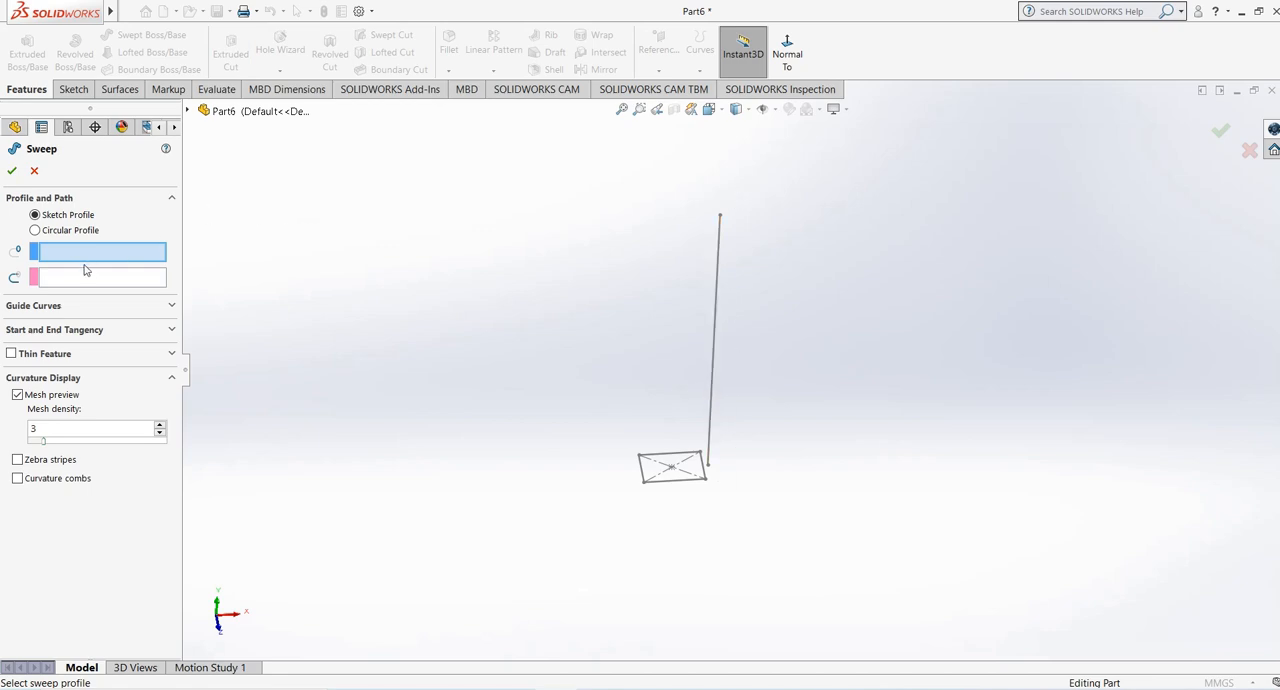
pyautogui.click(661, 481)
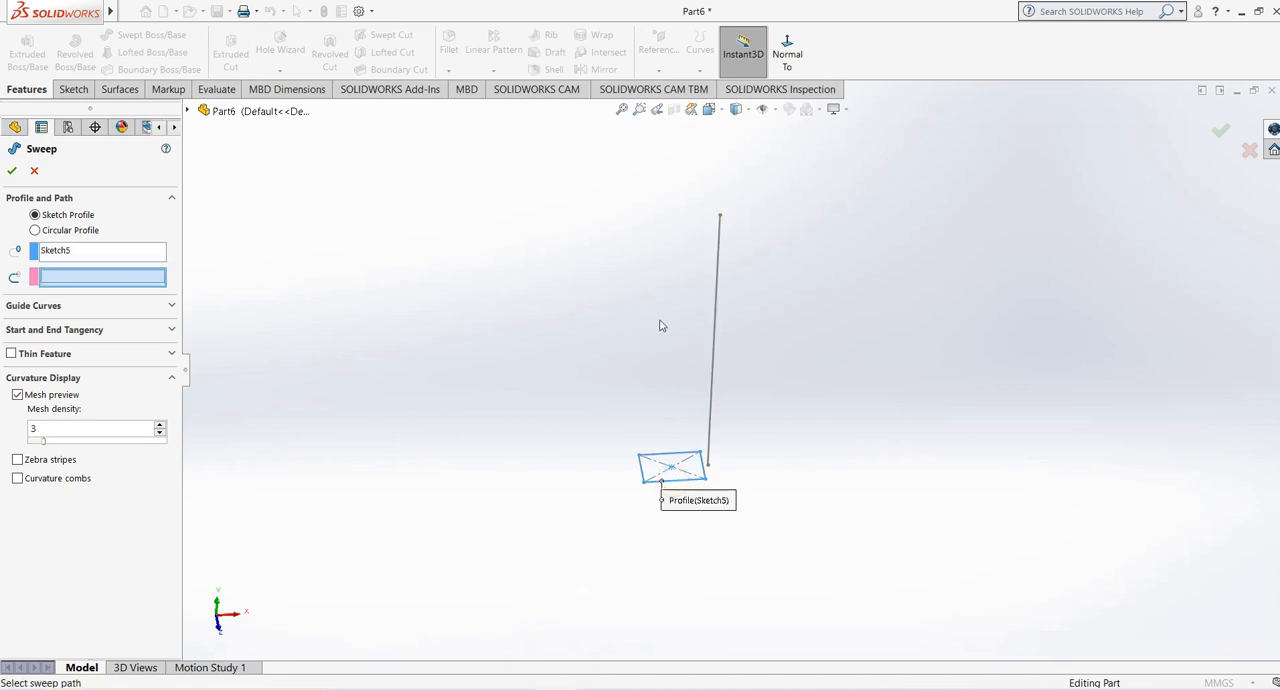
pyautogui.click(714, 346)
pyautogui.moveTo(606, 420)
pyautogui.mouseDown(button='middle')
pyautogui.moveTo(614, 337)
pyautogui.moveTo(686, 375)
pyautogui.mouseUp(button='middle')
pyautogui.moveTo(768, 366); pyautogui.dragTo(716, 428, button='middle')
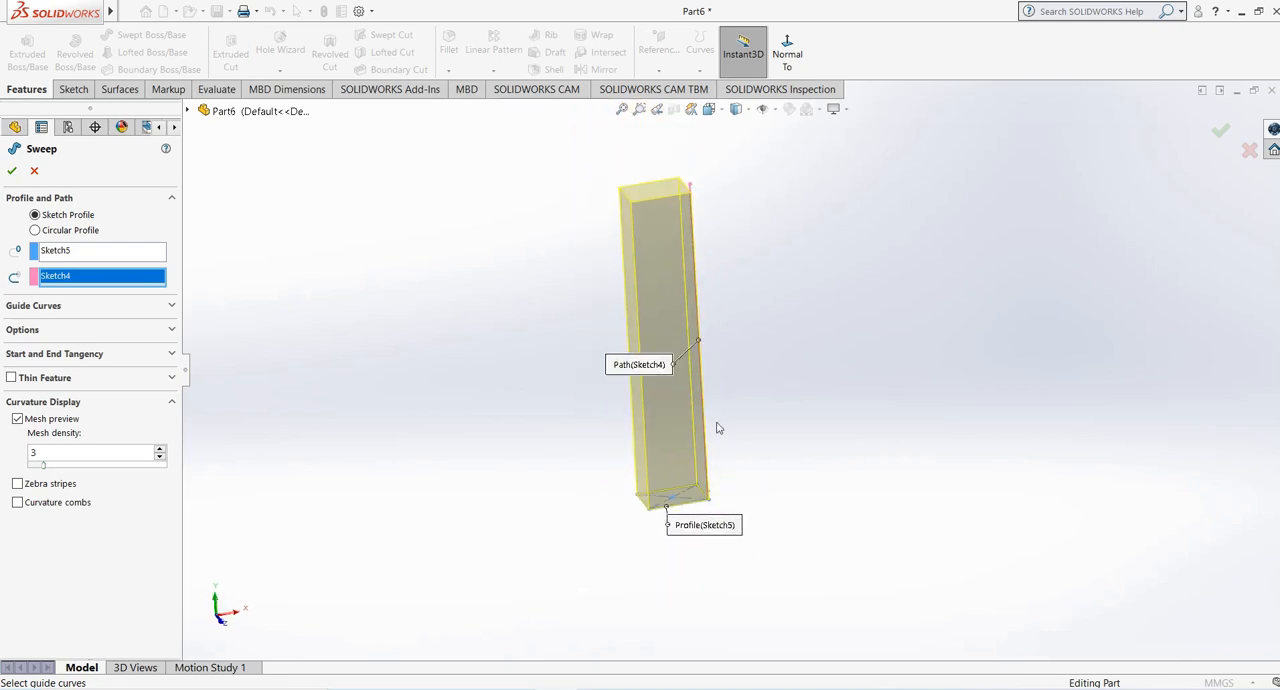
pyautogui.moveTo(677, 504)
pyautogui.mouseDown(button='middle')
pyautogui.moveTo(631, 449)
pyautogui.moveTo(662, 489)
pyautogui.mouseUp(button='middle')
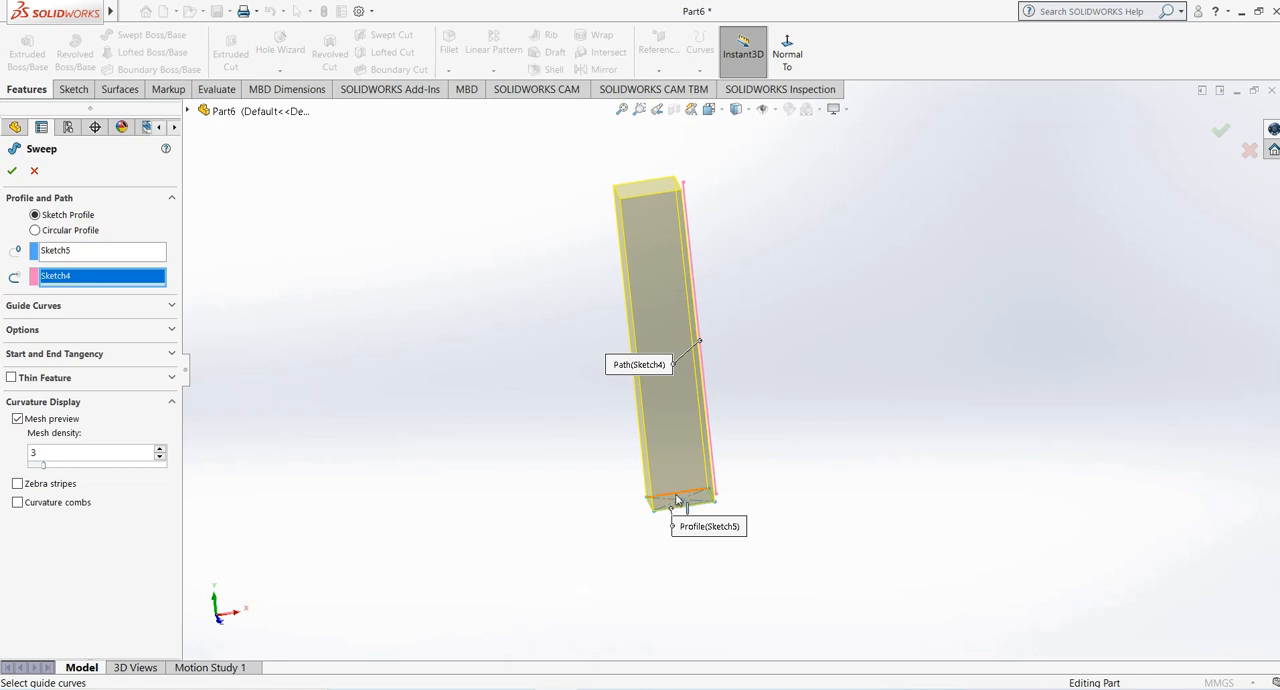
pyautogui.moveTo(639, 275)
pyautogui.mouseDown(button='middle')
pyautogui.moveTo(609, 240)
pyautogui.moveTo(651, 292)
pyautogui.mouseUp(button='middle')
pyautogui.scroll(-1, 747, 281)
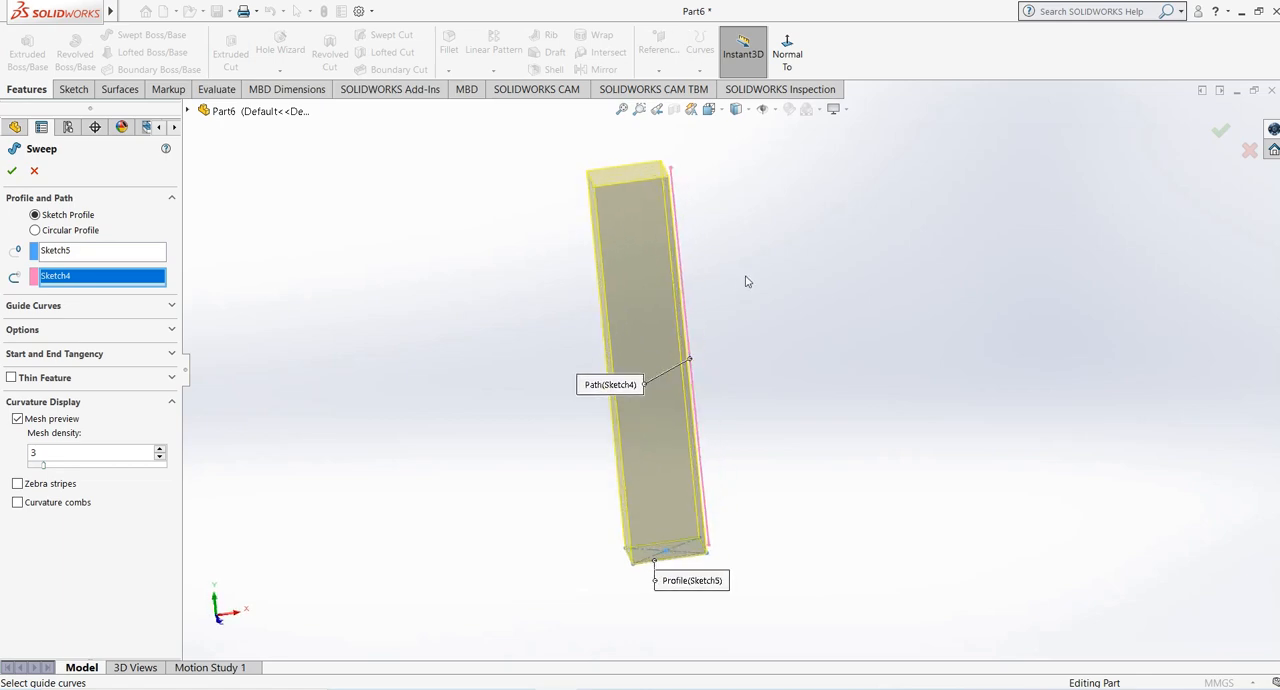
# - Set the sweep's profile twist to Specify Twist Value
pyautogui.click(57, 332)
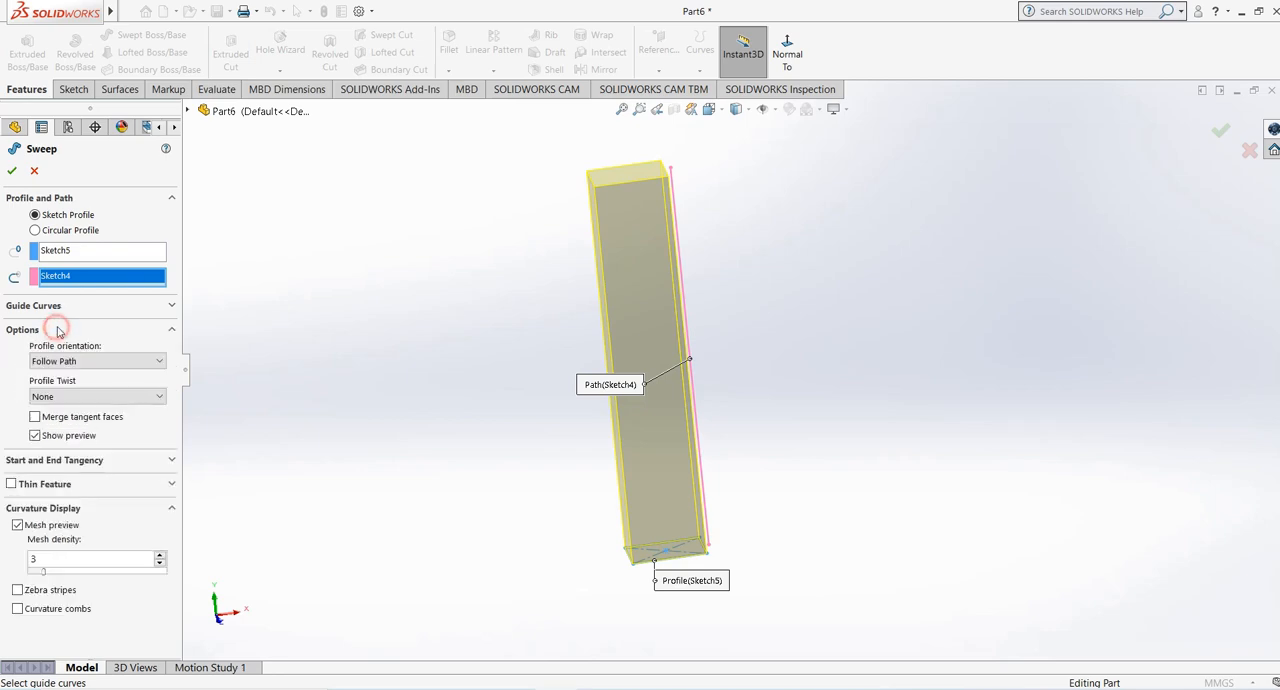
pyautogui.click(90, 399)
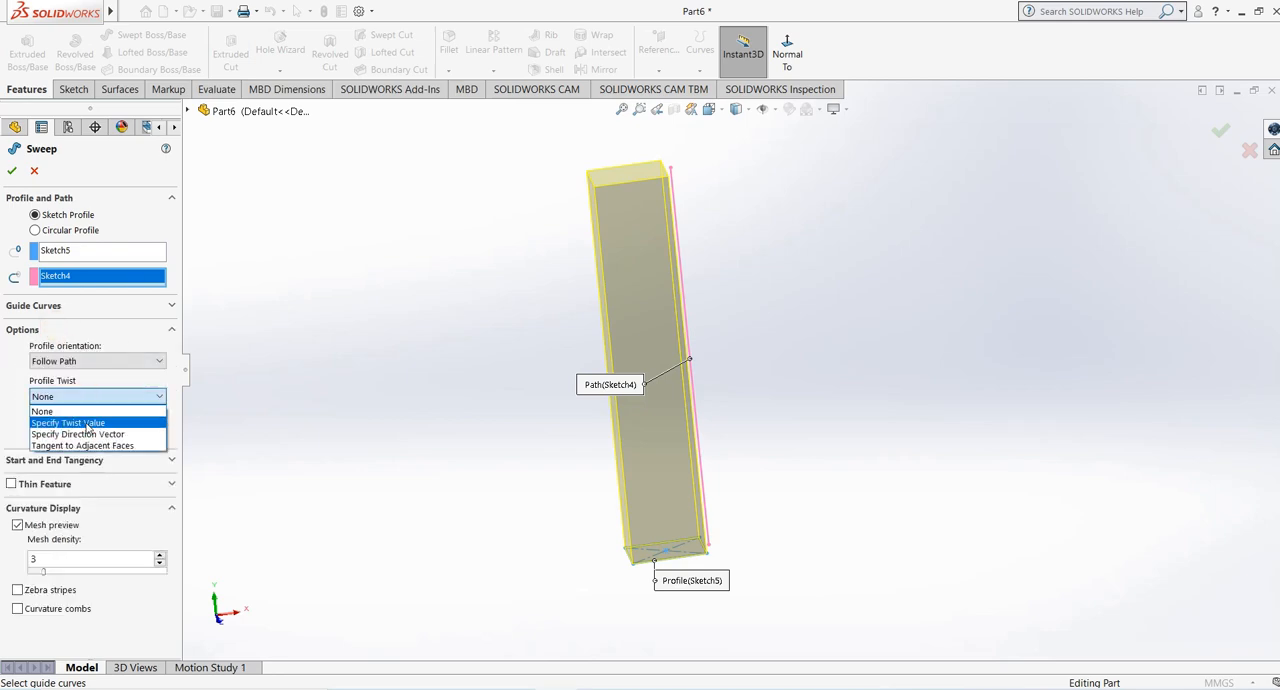
pyautogui.click(87, 428)
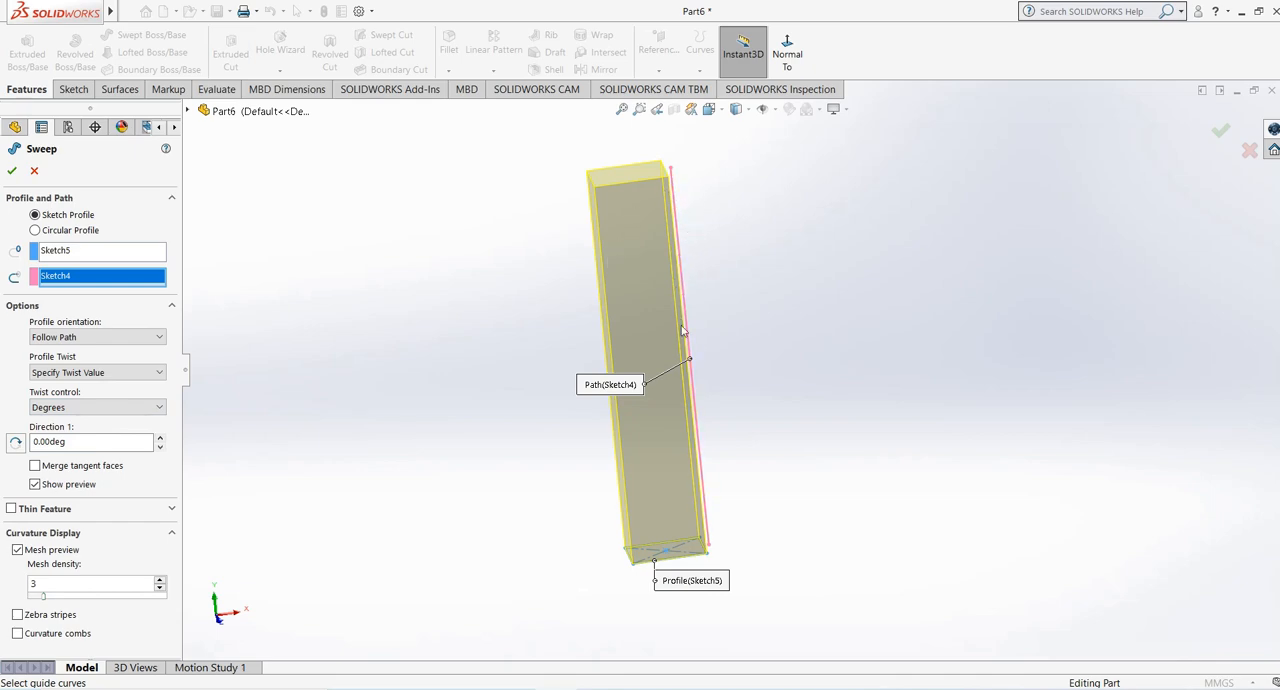
# - Raise the sweep's Direction 1 twist to 174 degrees, checking how the previewed profile rotates about the path
pyautogui.click(159, 438)
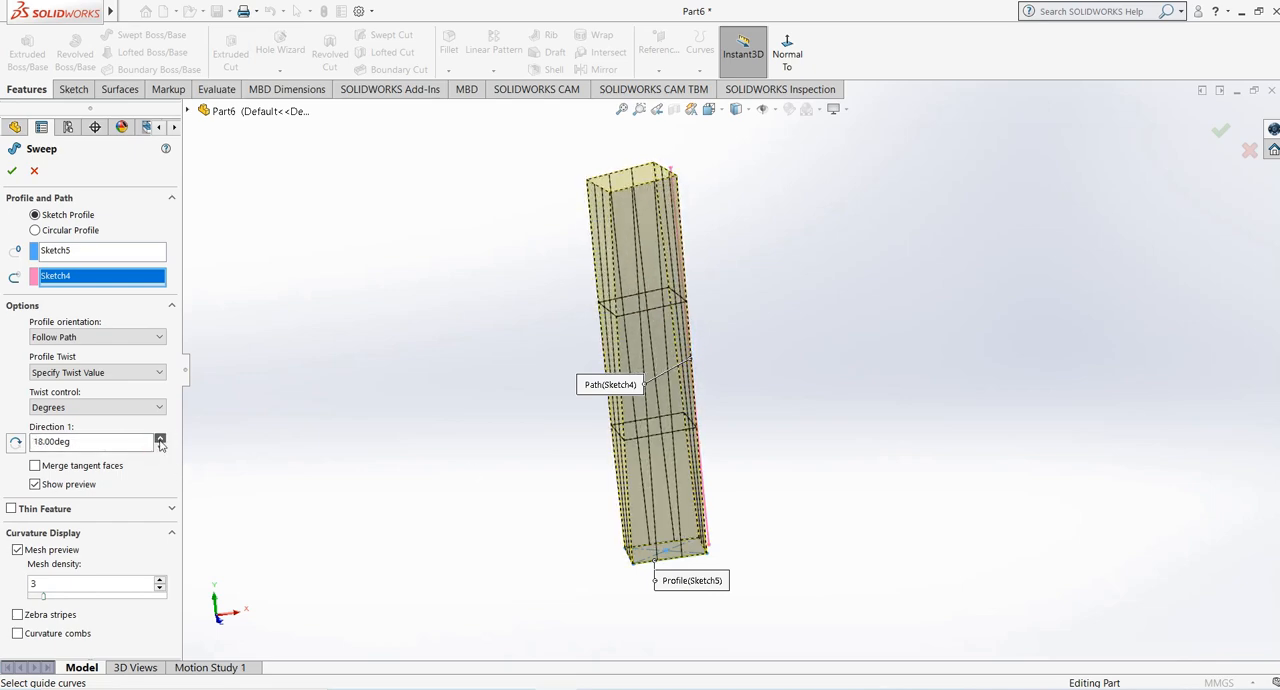
pyautogui.click(159, 438)
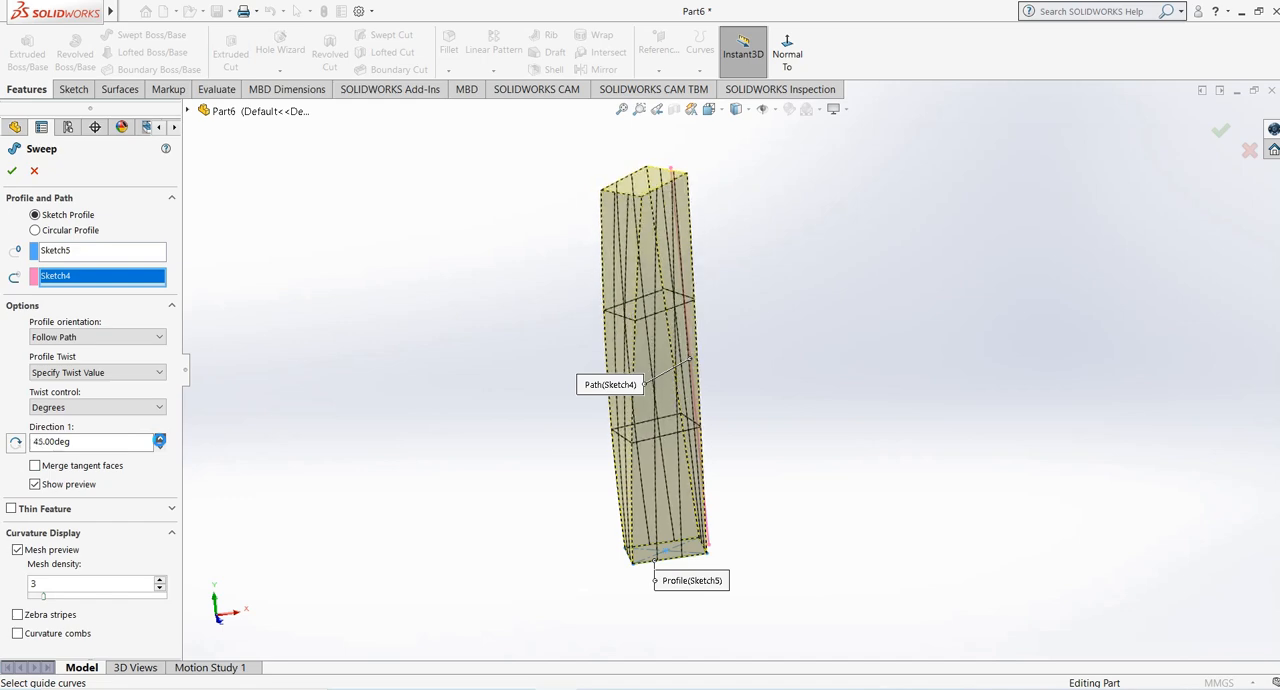
pyautogui.click(159, 438)
pyautogui.moveTo(646, 264); pyautogui.dragTo(659, 493, button='middle')
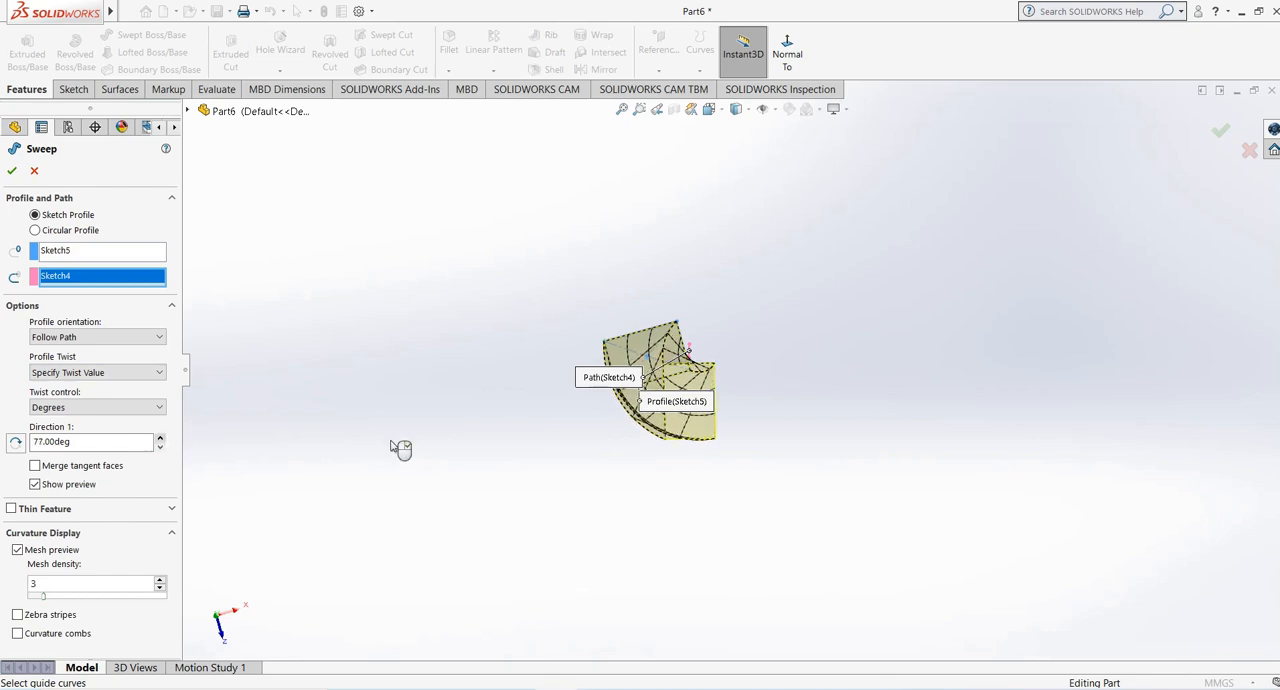
pyautogui.scroll(-3, 643, 441)
pyautogui.click(159, 438)
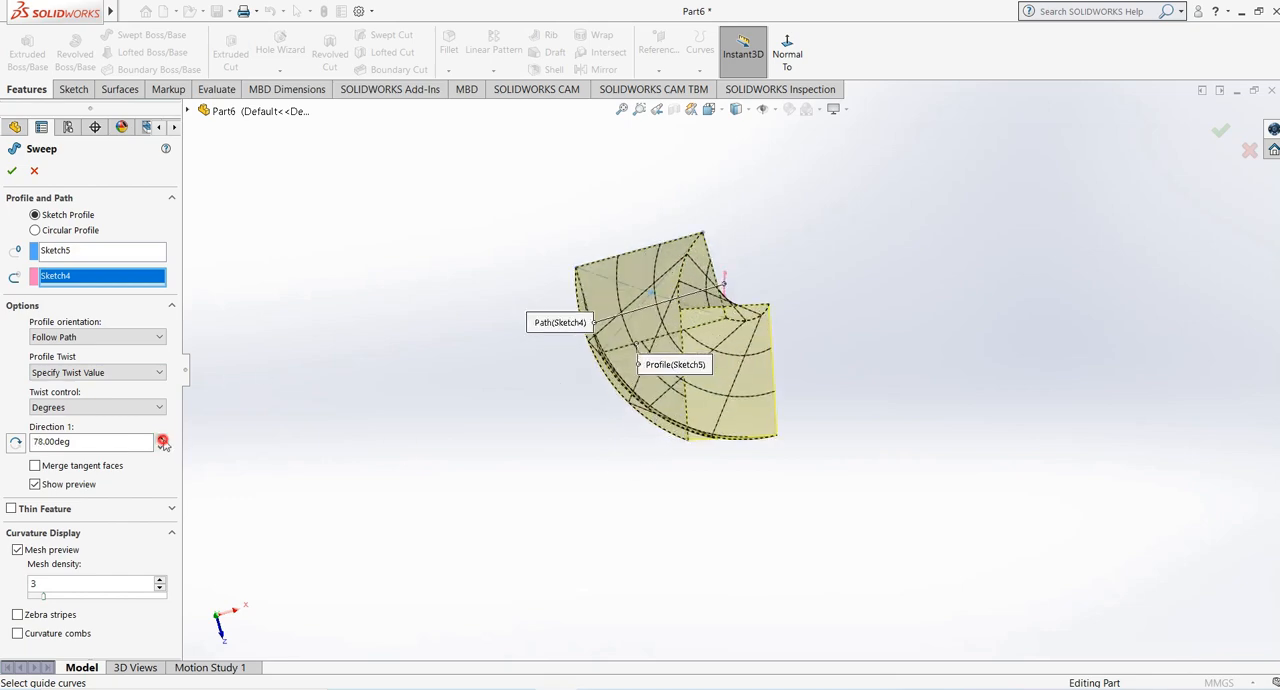
pyautogui.click(163, 439)
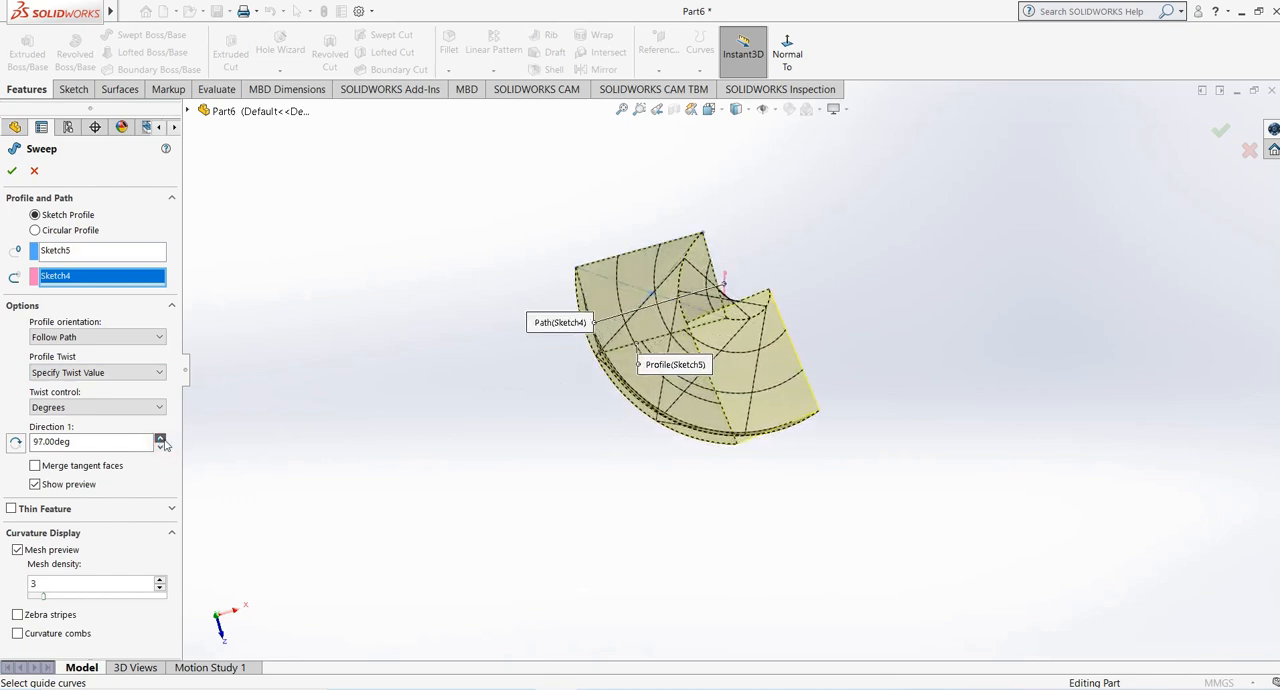
pyautogui.click(162, 439)
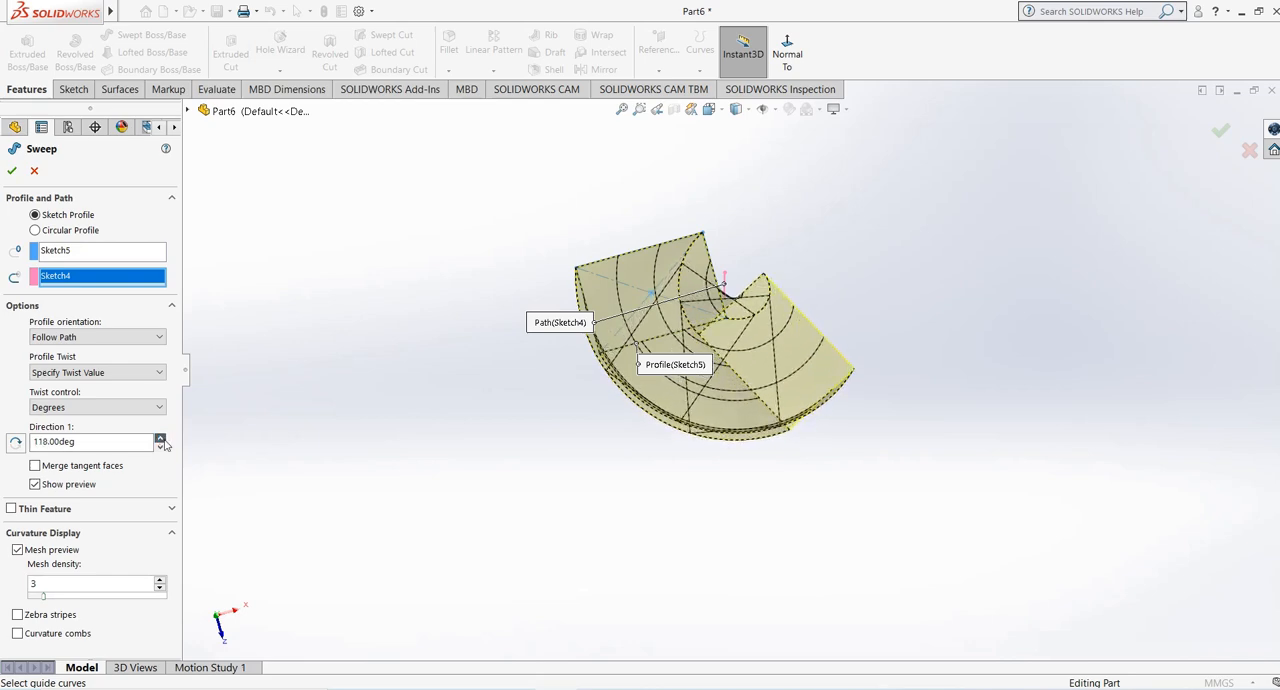
pyautogui.click(162, 439)
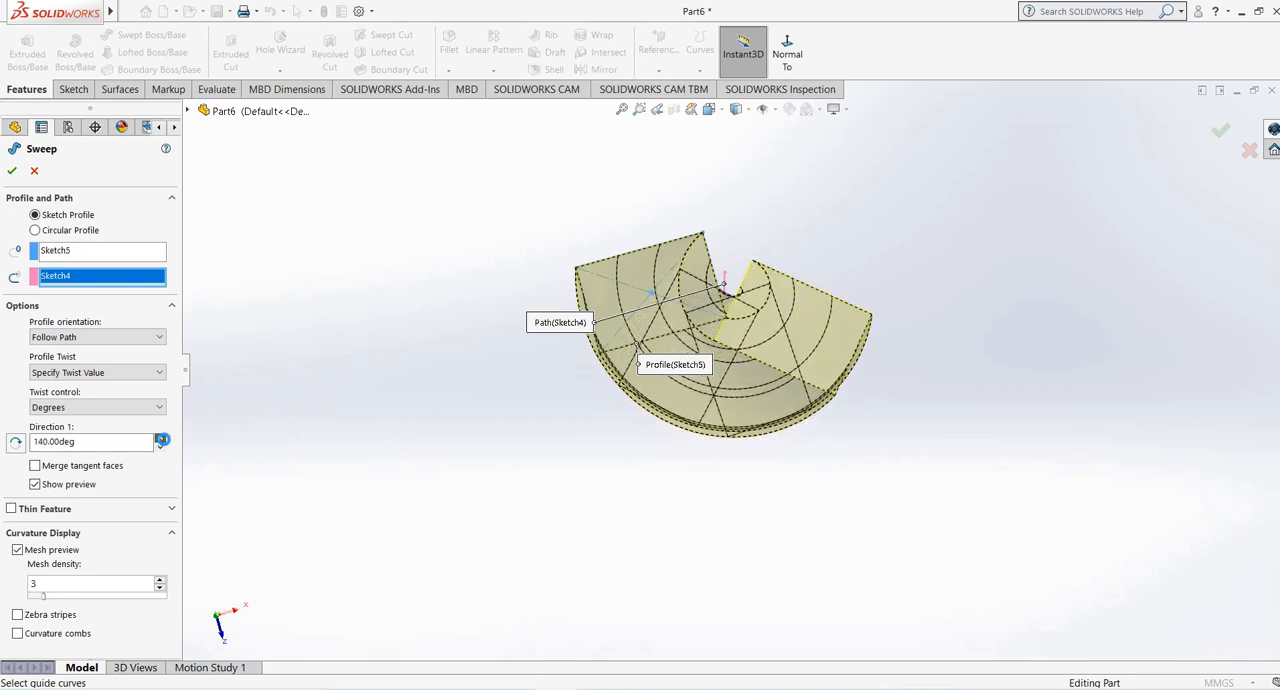
pyautogui.click(162, 439)
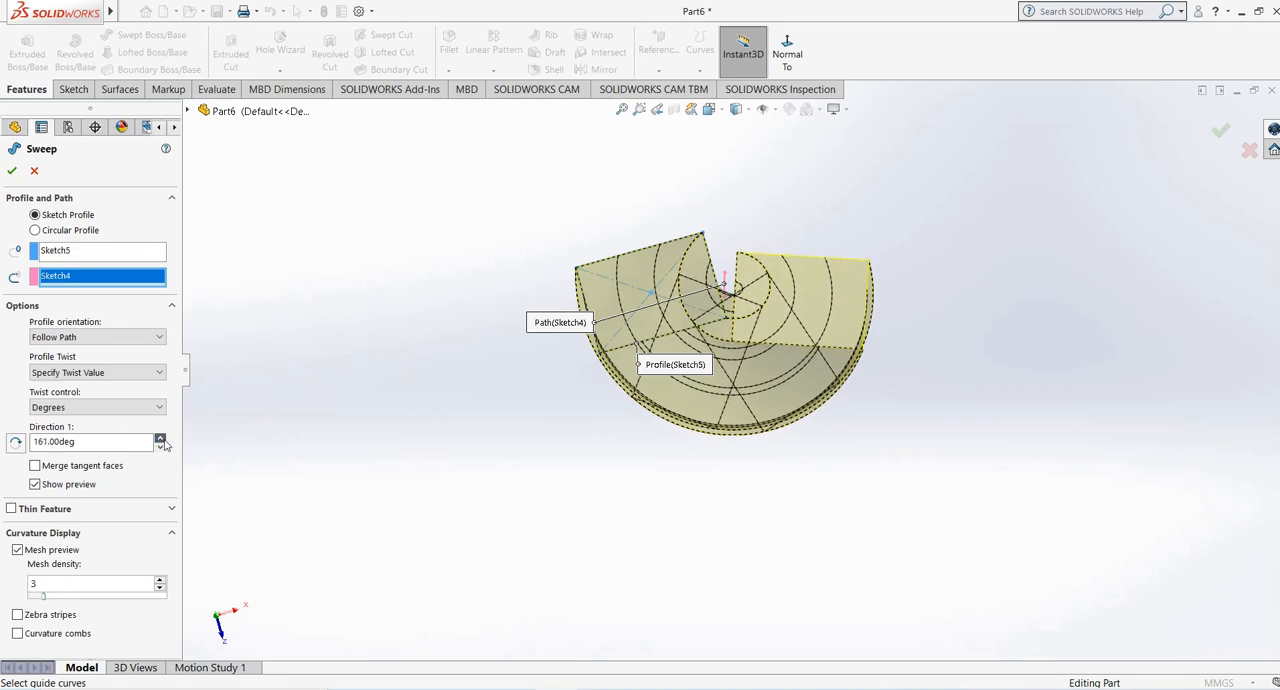
# - Switch the twist control to Revolutions, set the Direction 1 twist to 1 revolution, and inspect the twisted preview
pyautogui.click(72, 407)
pyautogui.click(70, 445)
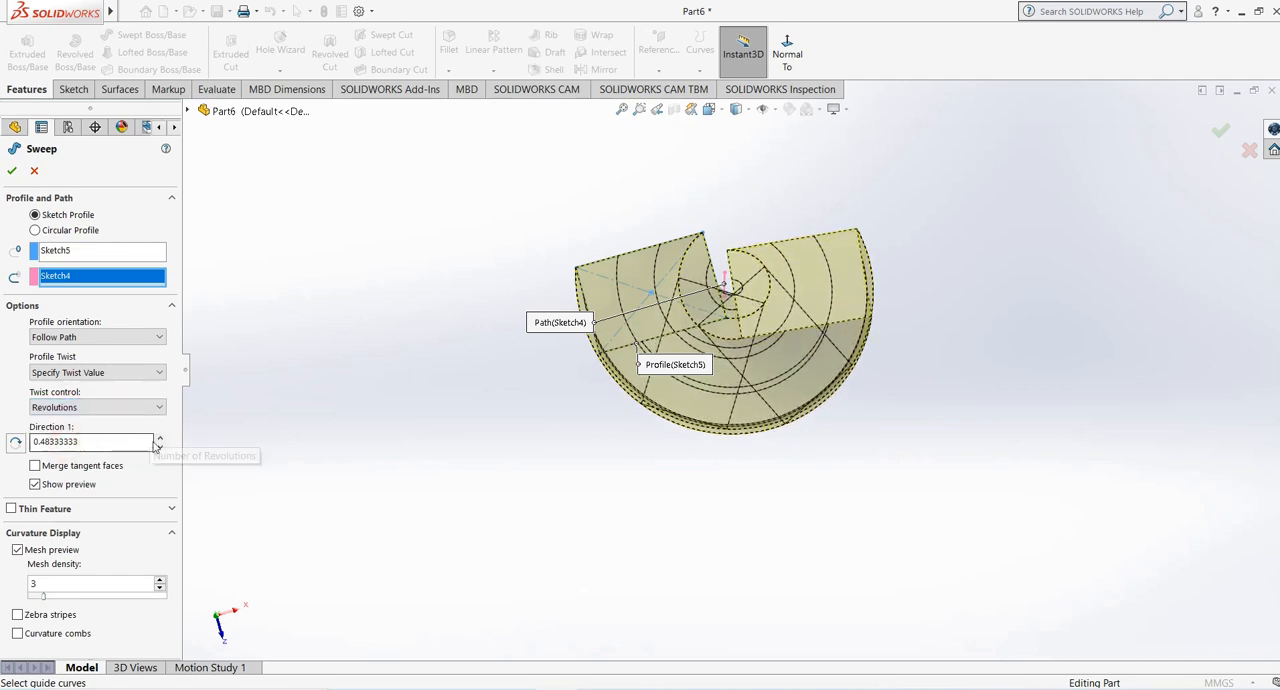
pyautogui.doubleClick(94, 443)
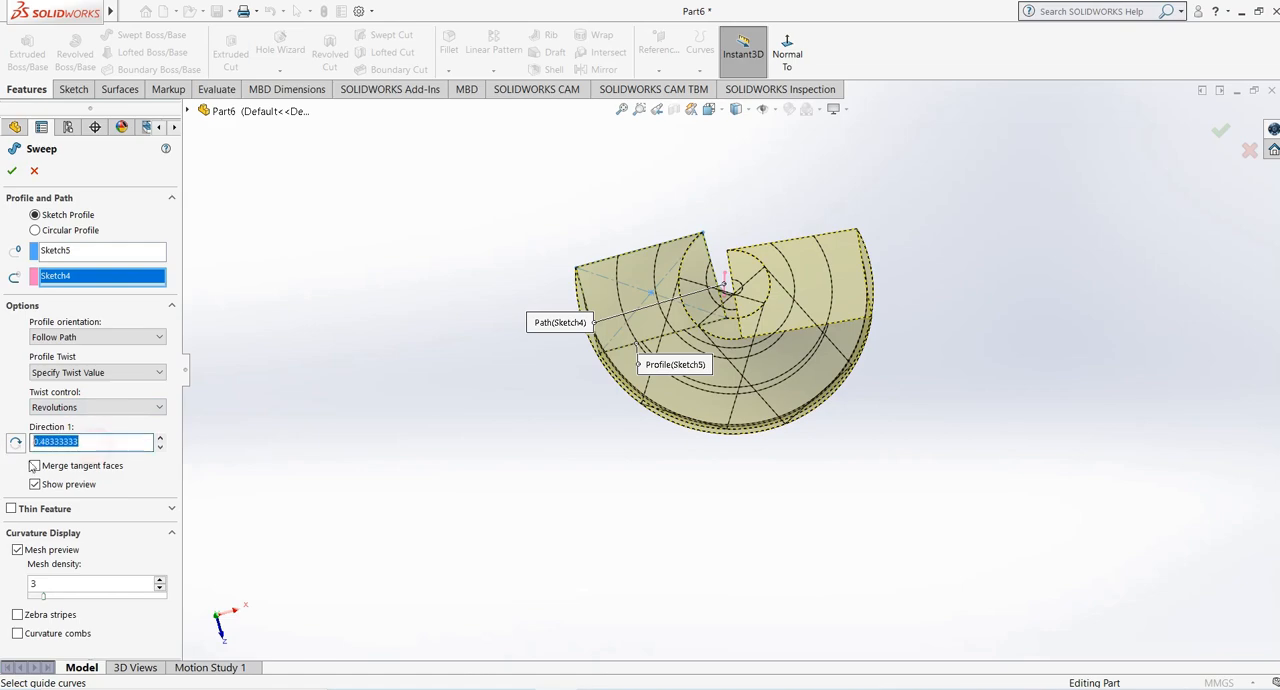
pyautogui.press('Return')
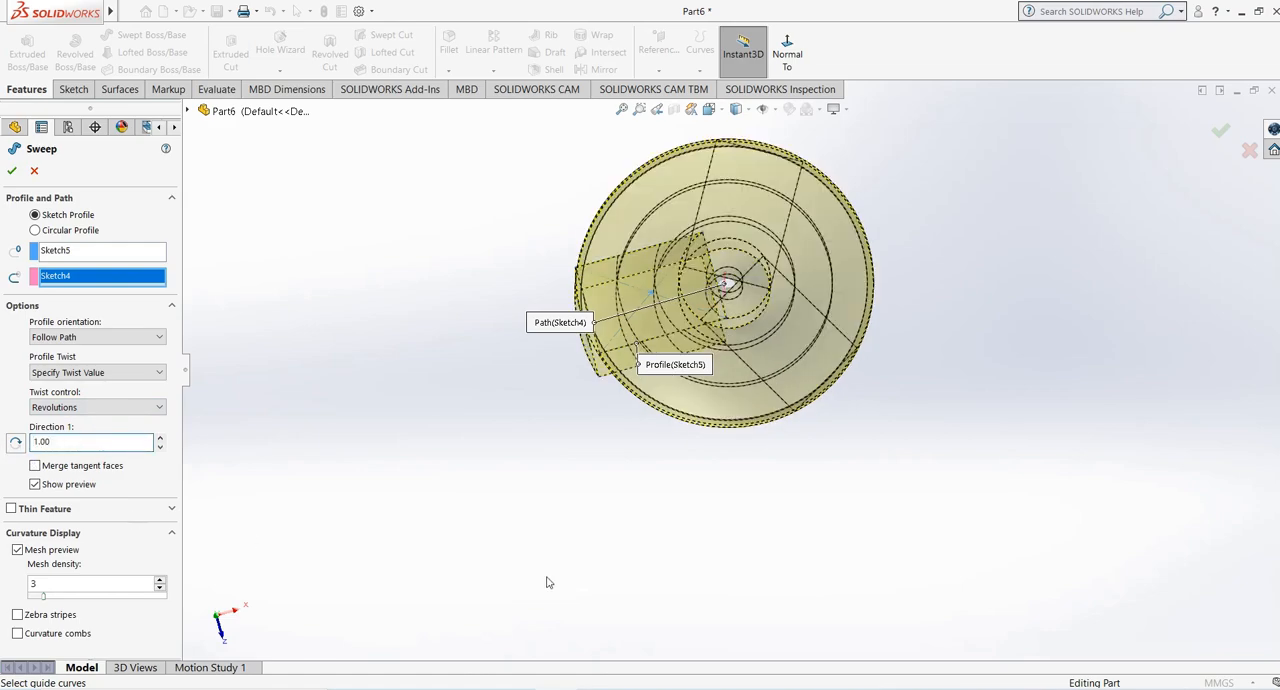
pyautogui.moveTo(543, 515); pyautogui.dragTo(595, 371, button='middle')
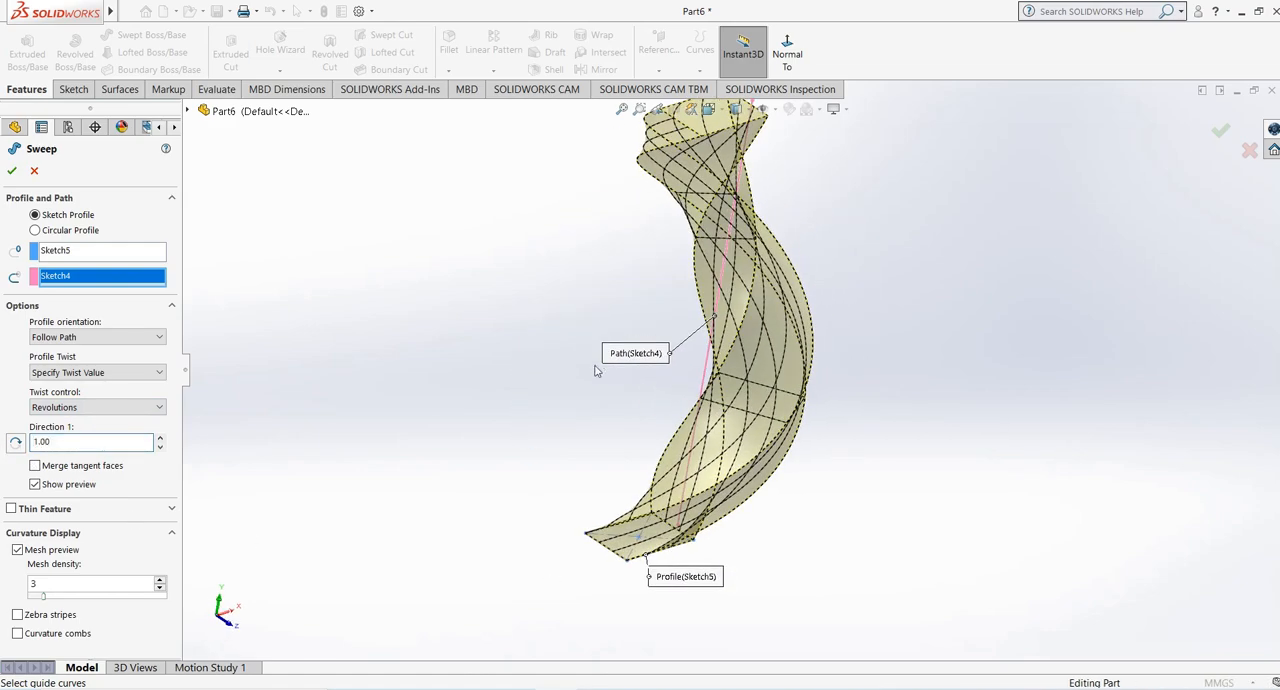
pyautogui.scroll(3, 595, 371)
pyautogui.moveTo(563, 324); pyautogui.dragTo(531, 288, button='middle')
pyautogui.scroll(1, 531, 288)
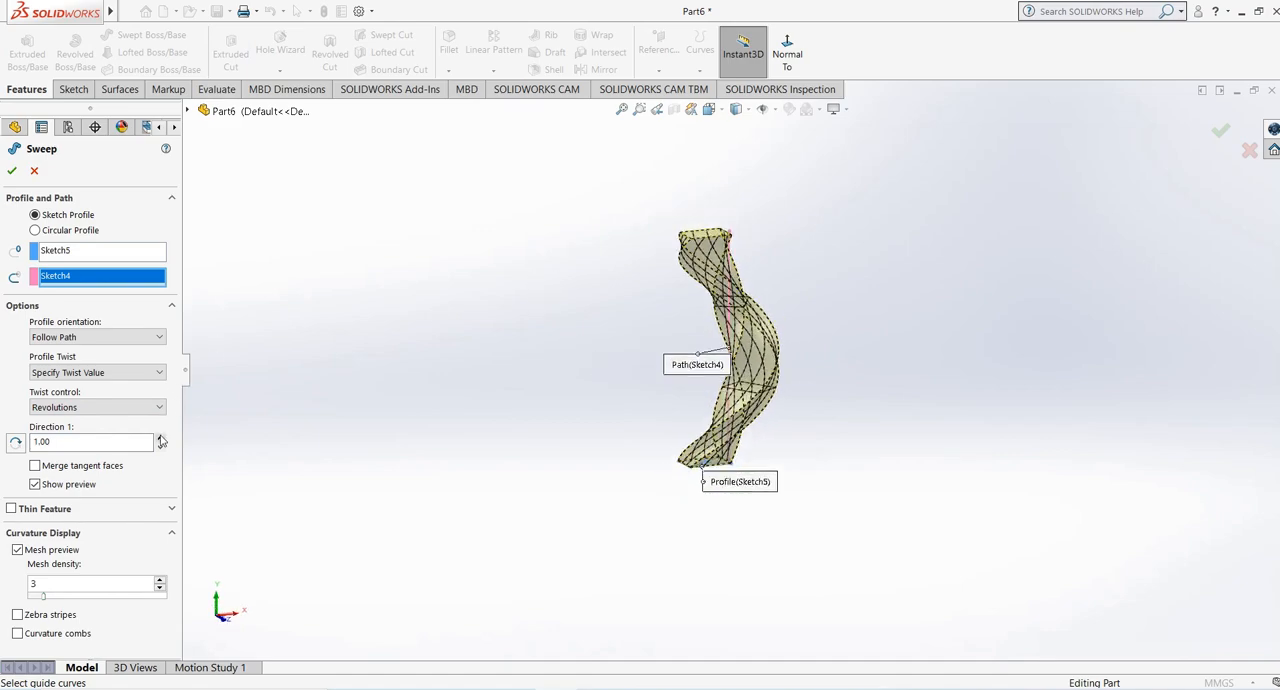
# - Increase the twist to 4 revolutions, accept the sweep, and inspect the resulting spiral solid
pyautogui.click(160, 438)
pyautogui.click(160, 438)
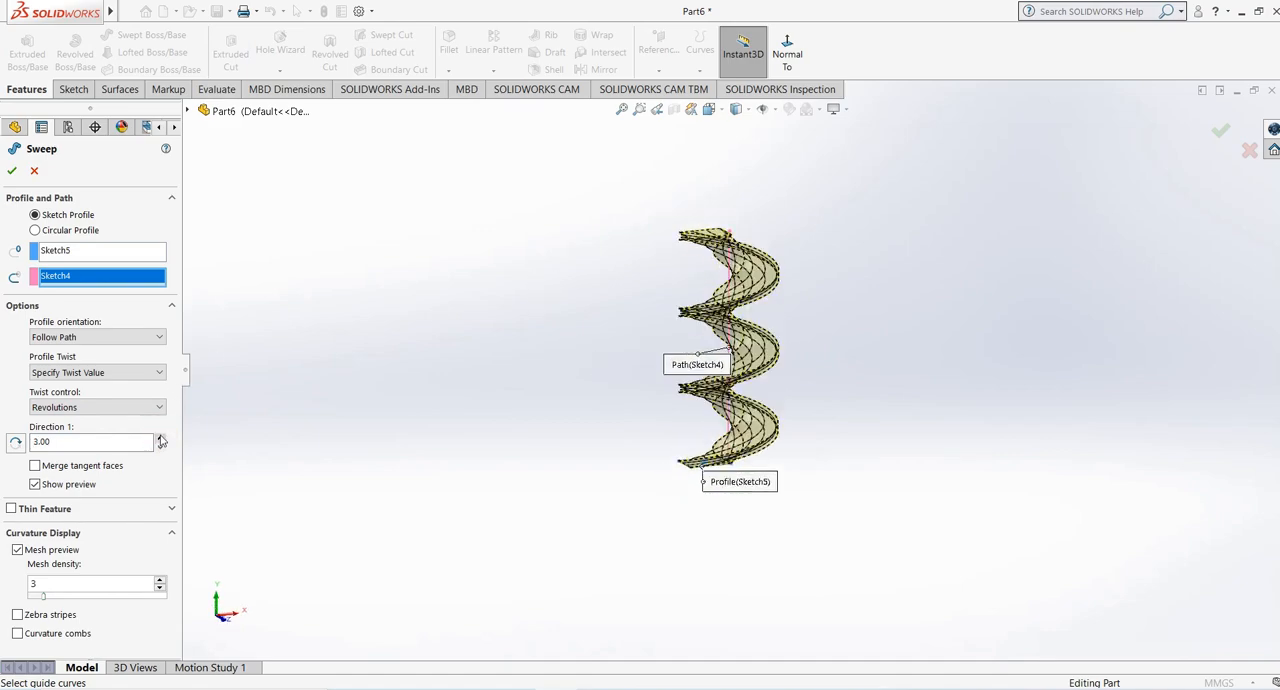
pyautogui.click(160, 436)
pyautogui.moveTo(800, 300); pyautogui.dragTo(753, 373, button='middle')
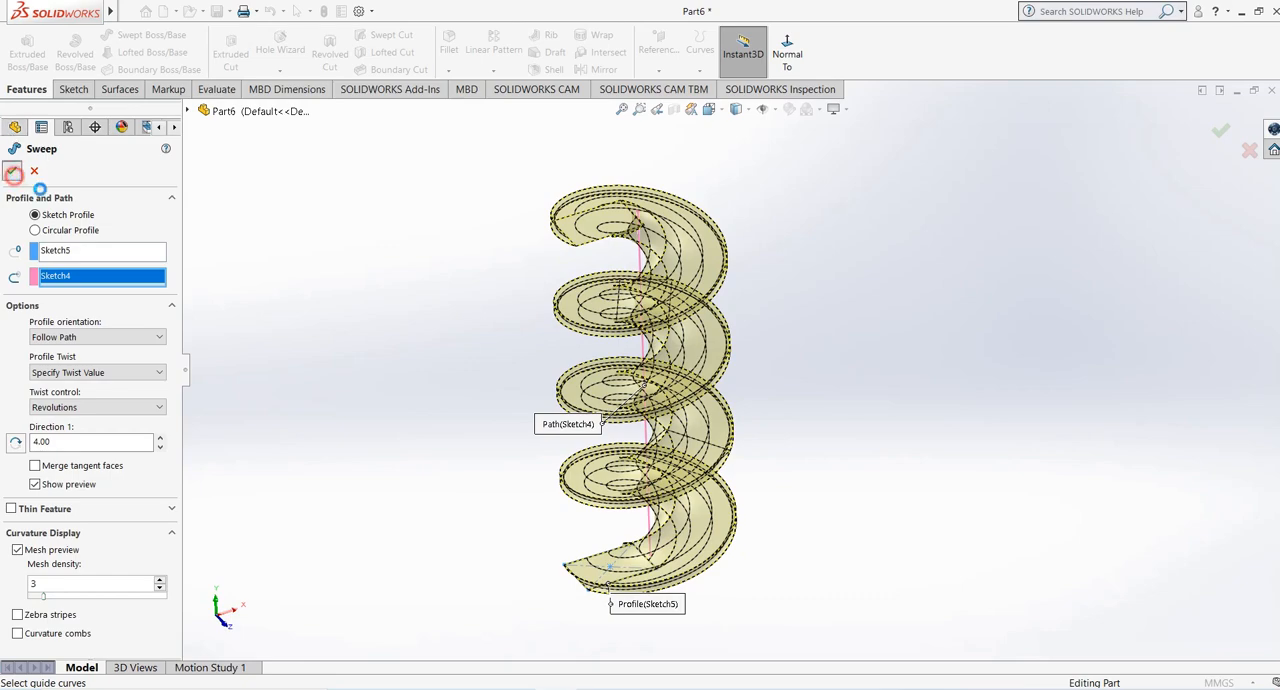
pyautogui.click(284, 346)
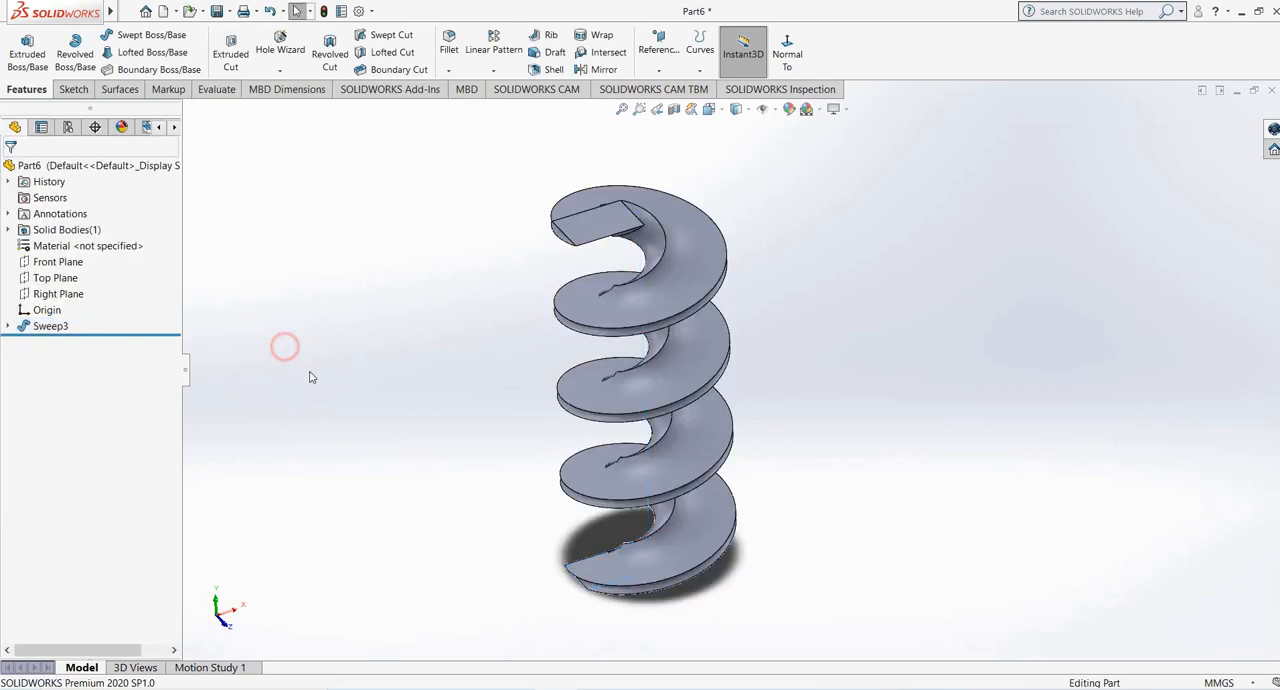
pyautogui.moveTo(310, 377); pyautogui.dragTo(316, 323, button='middle')
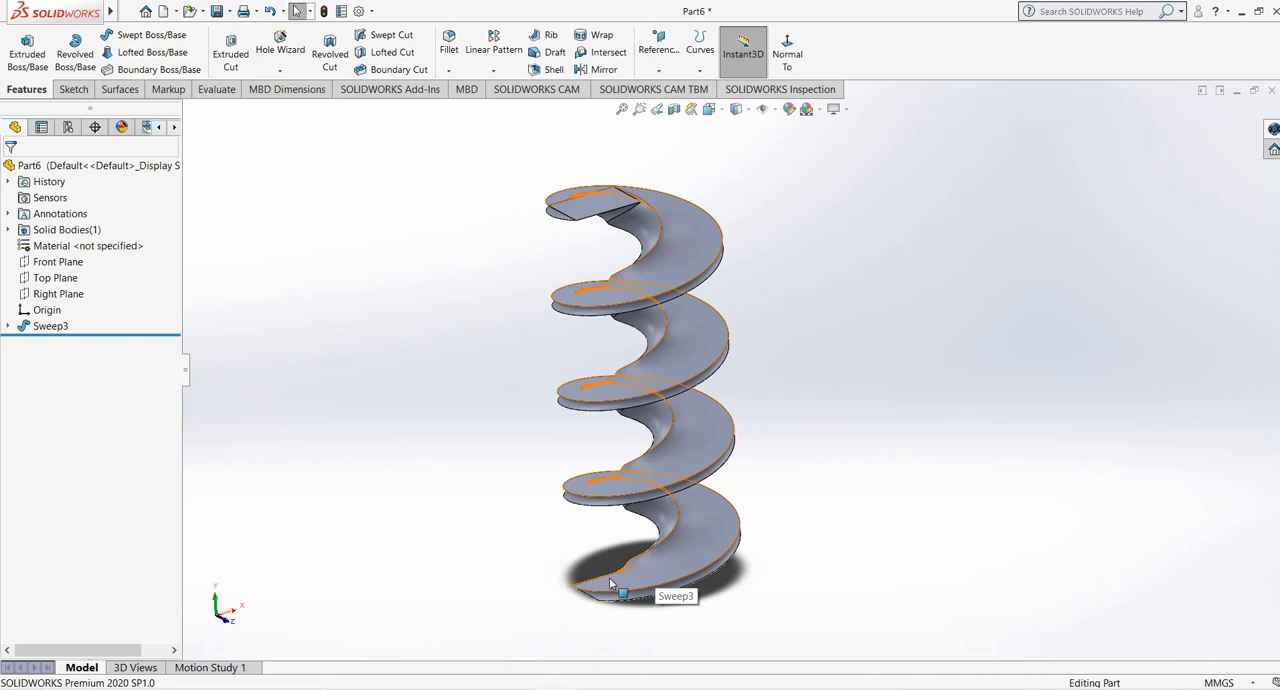
pyautogui.moveTo(610, 583); pyautogui.dragTo(599, 601, button='middle')
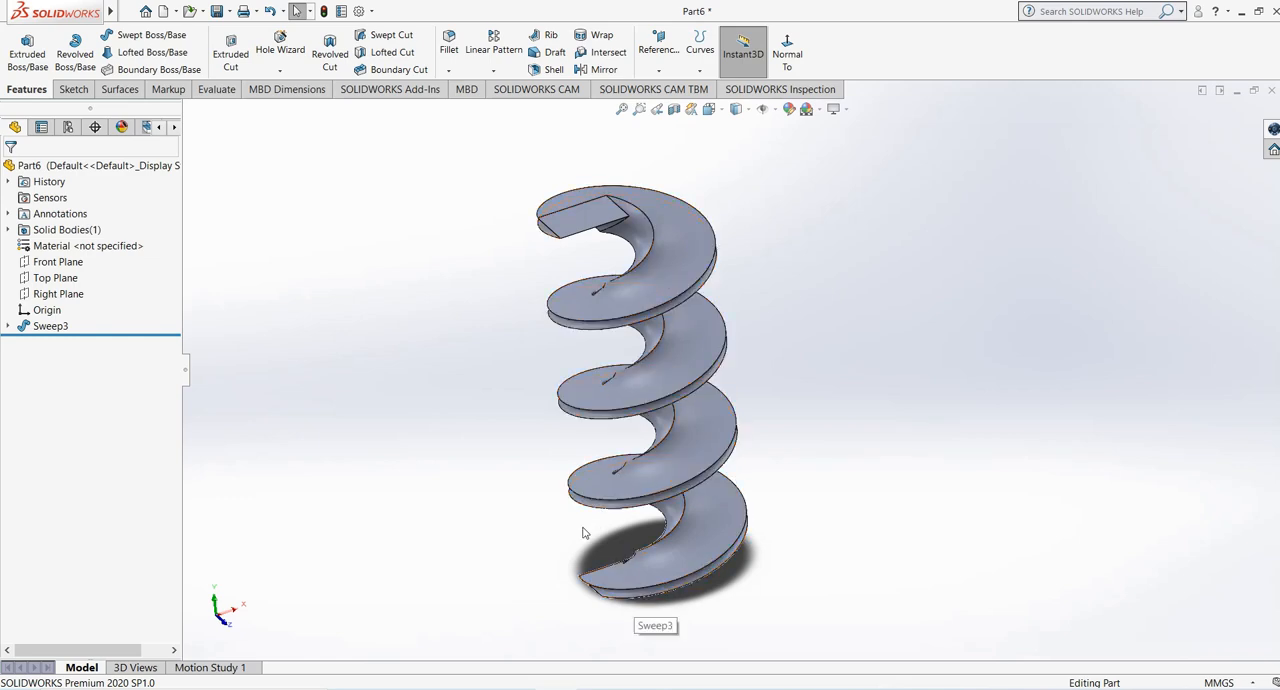
pyautogui.moveTo(534, 460); pyautogui.dragTo(545, 405, button='middle')
pyautogui.scroll(-2, 760, 303)
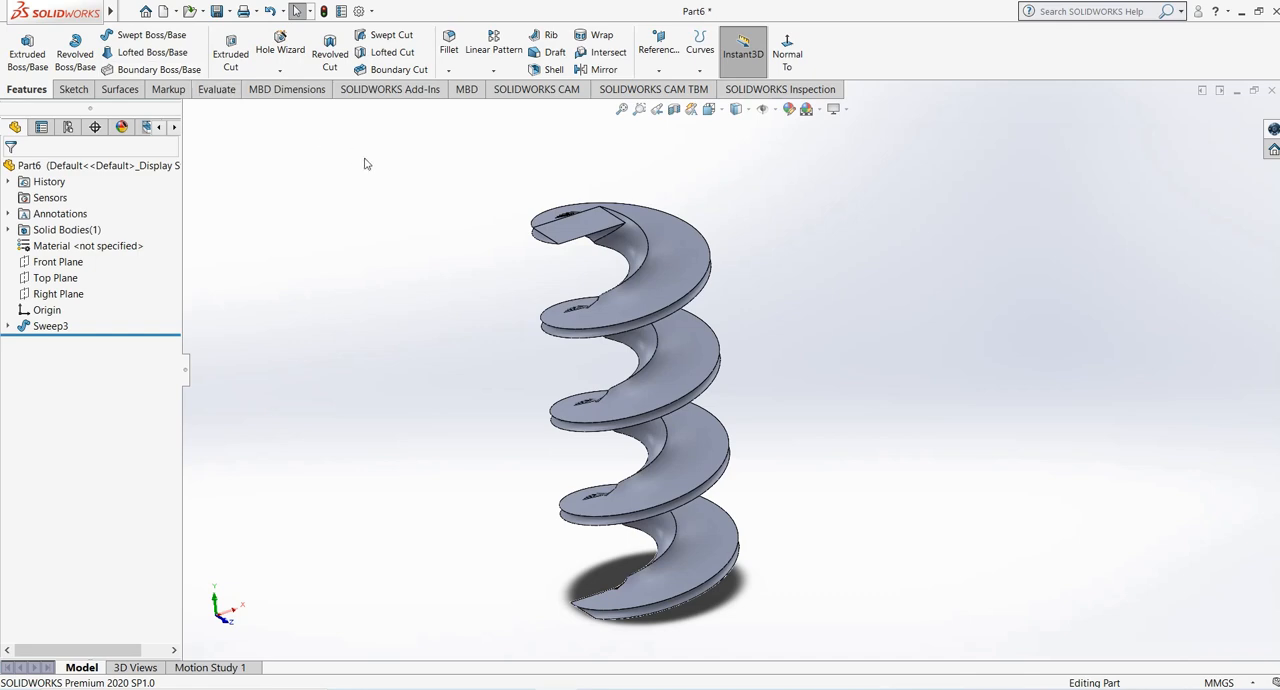
# - Delete the twisted sweep feature along with its rectangle profile sketch and vertical line sketch
pyautogui.rightClick(45, 326)
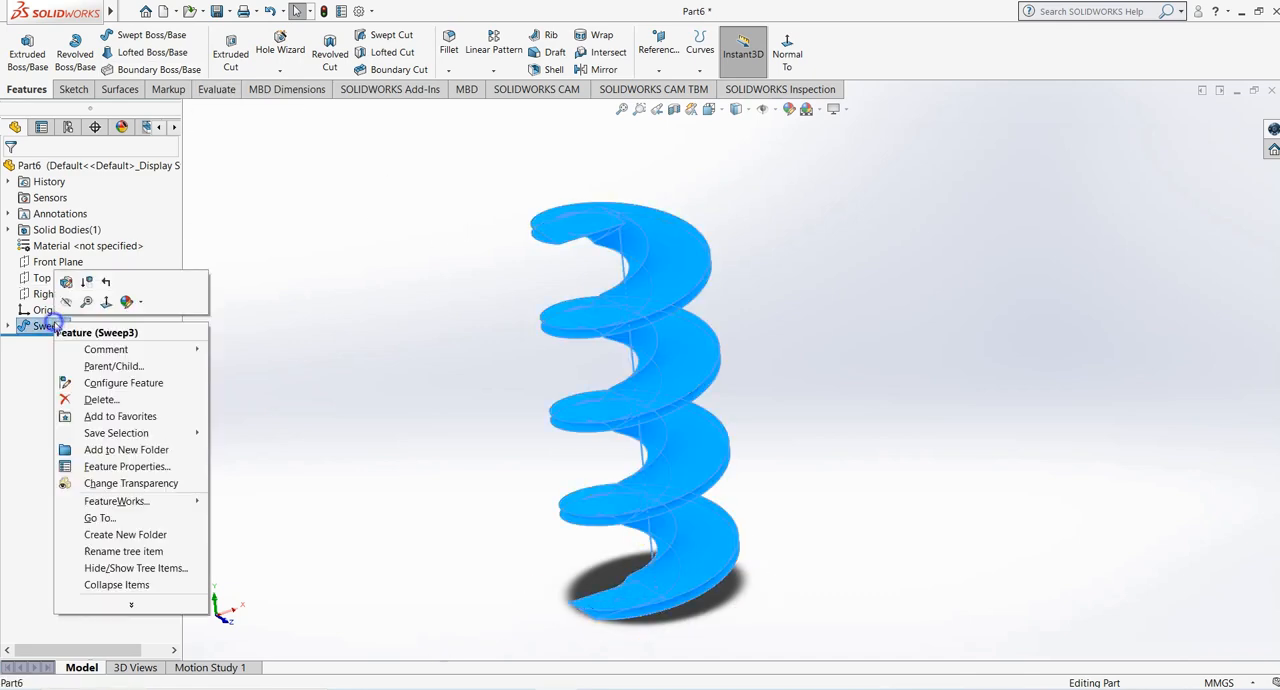
pyautogui.click(117, 402)
pyautogui.click(734, 269)
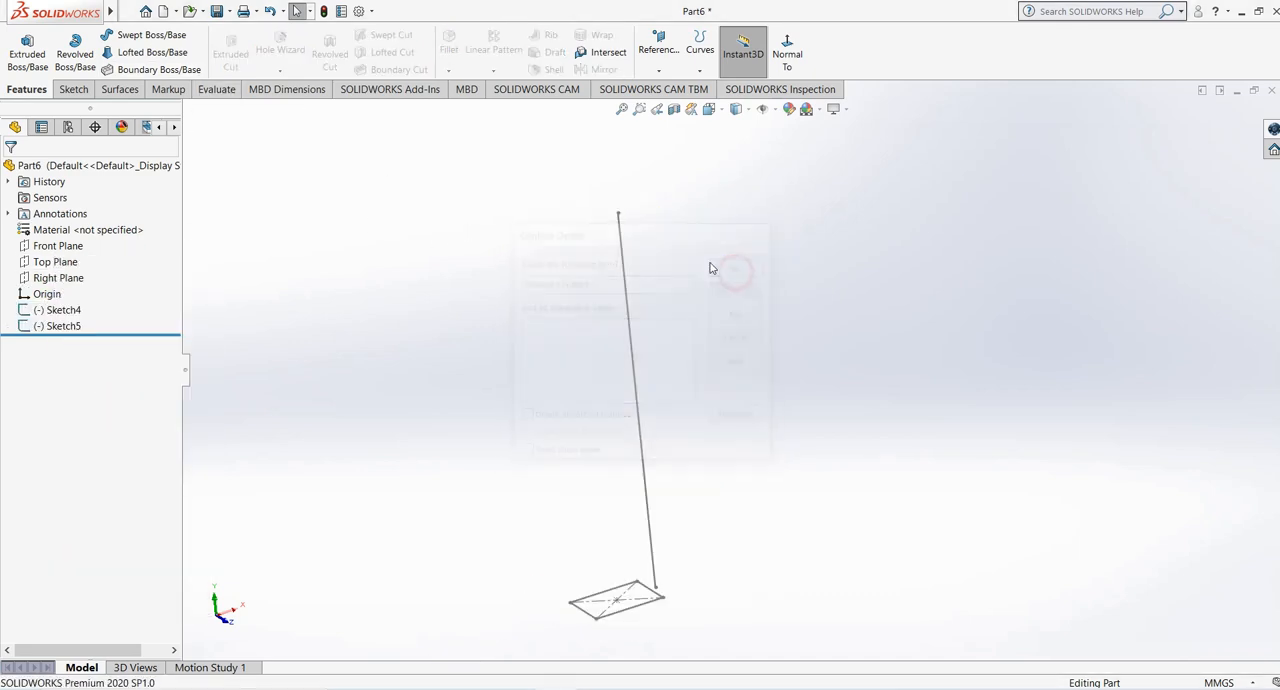
pyautogui.rightClick(60, 326)
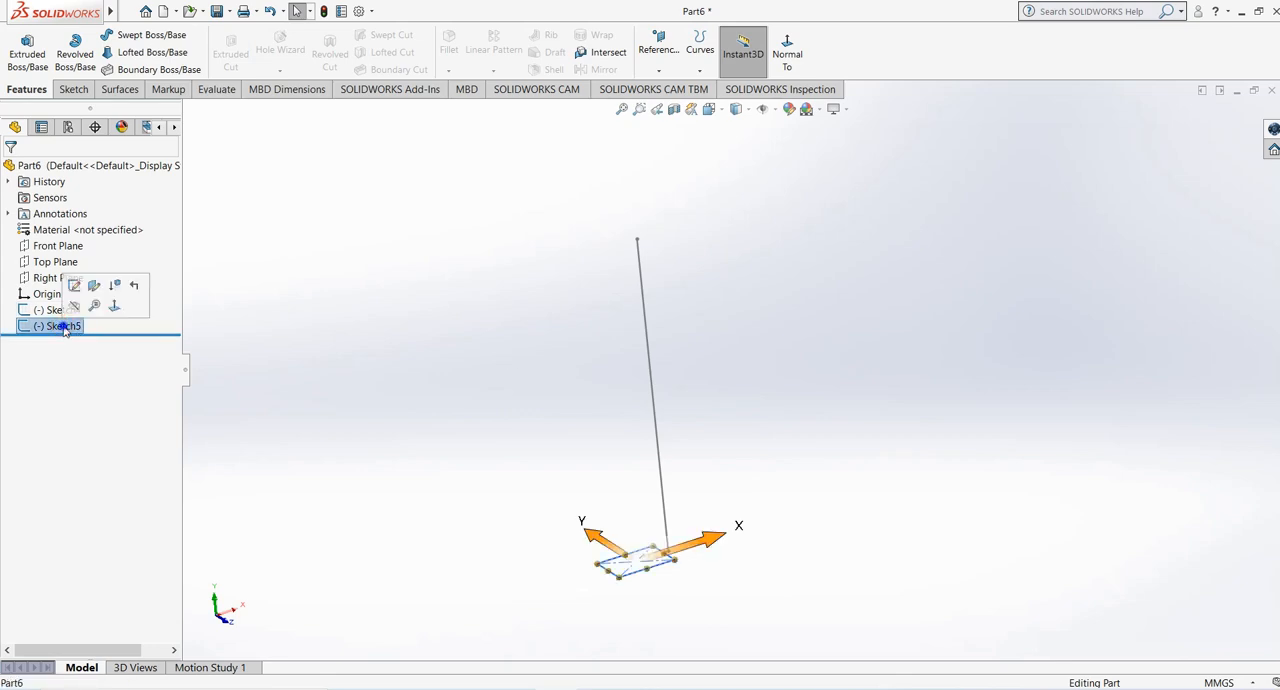
pyautogui.click(110, 420)
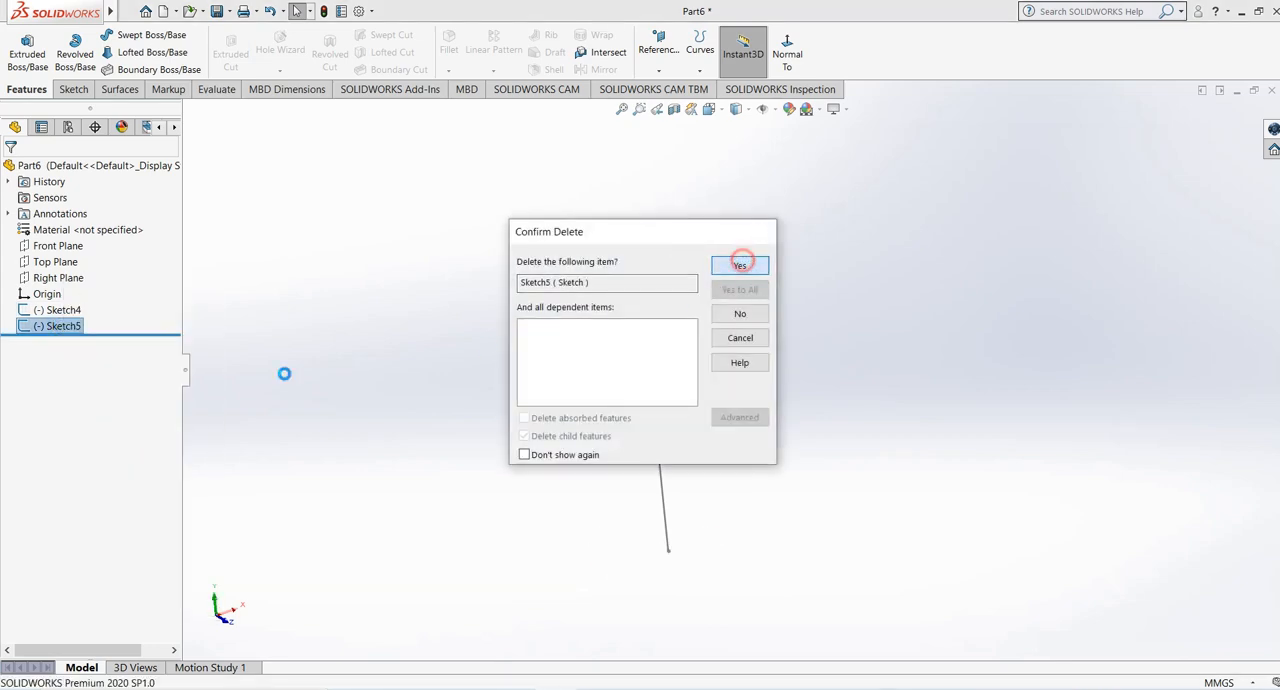
pyautogui.click(740, 261)
pyautogui.rightClick(62, 310)
pyautogui.click(110, 404)
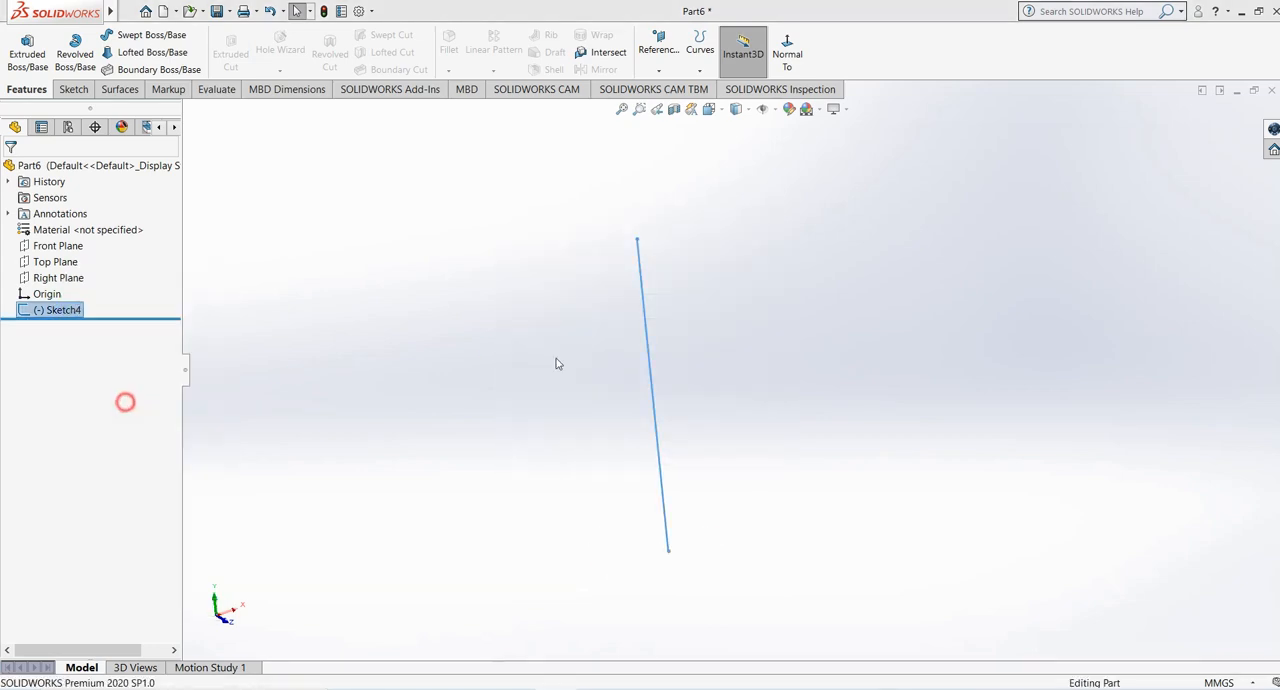
pyautogui.click(738, 265)
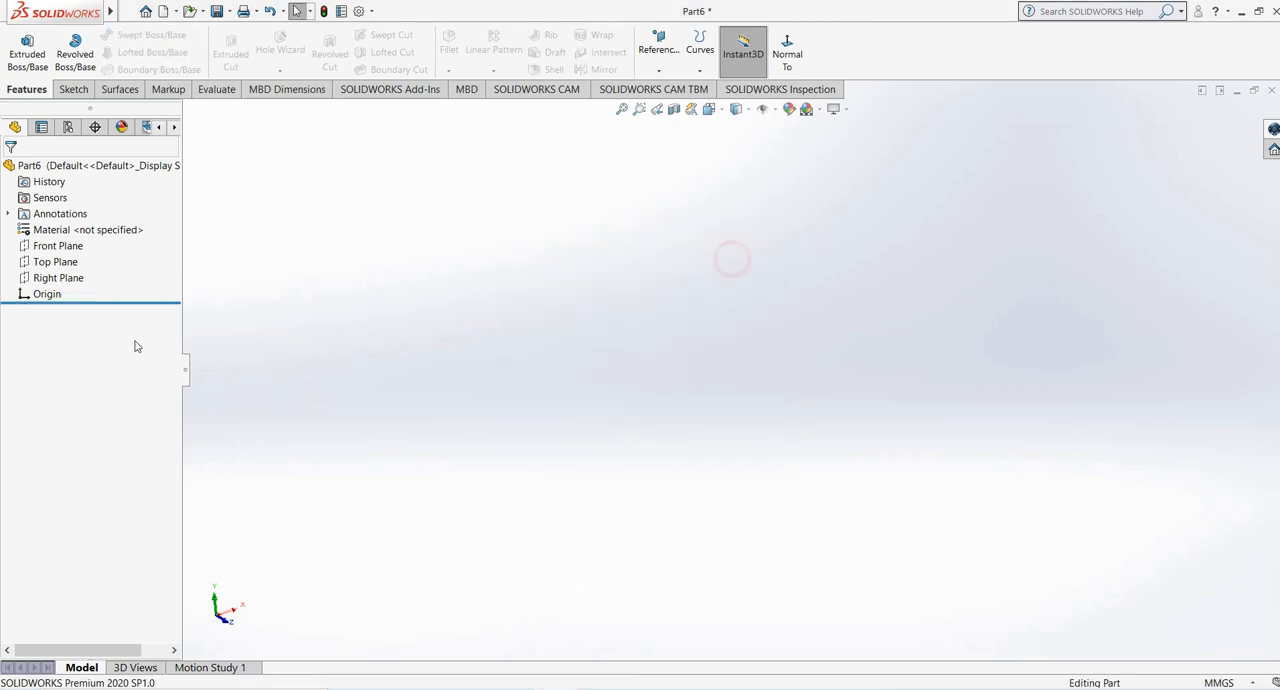
# - Sketch a circle centered on the origin on the Top Plane and exit the sketch
pyautogui.click(60, 262)
pyautogui.click(73, 89)
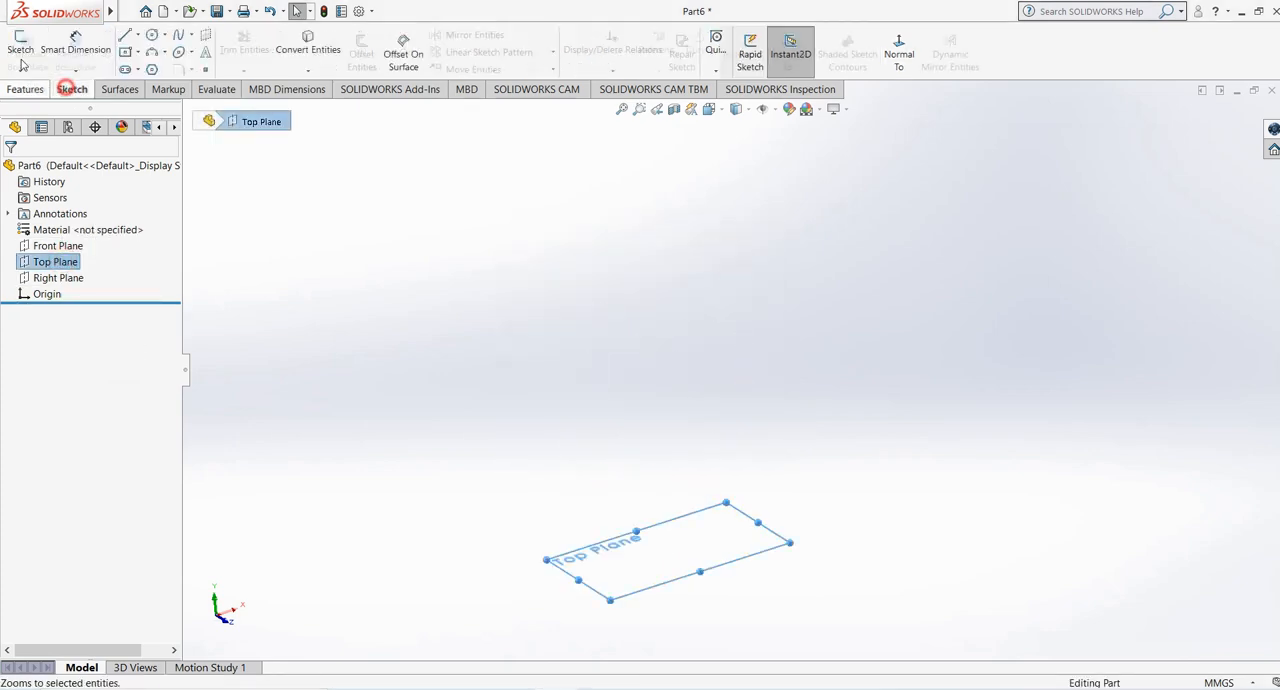
pyautogui.click(20, 45)
pyautogui.click(152, 34)
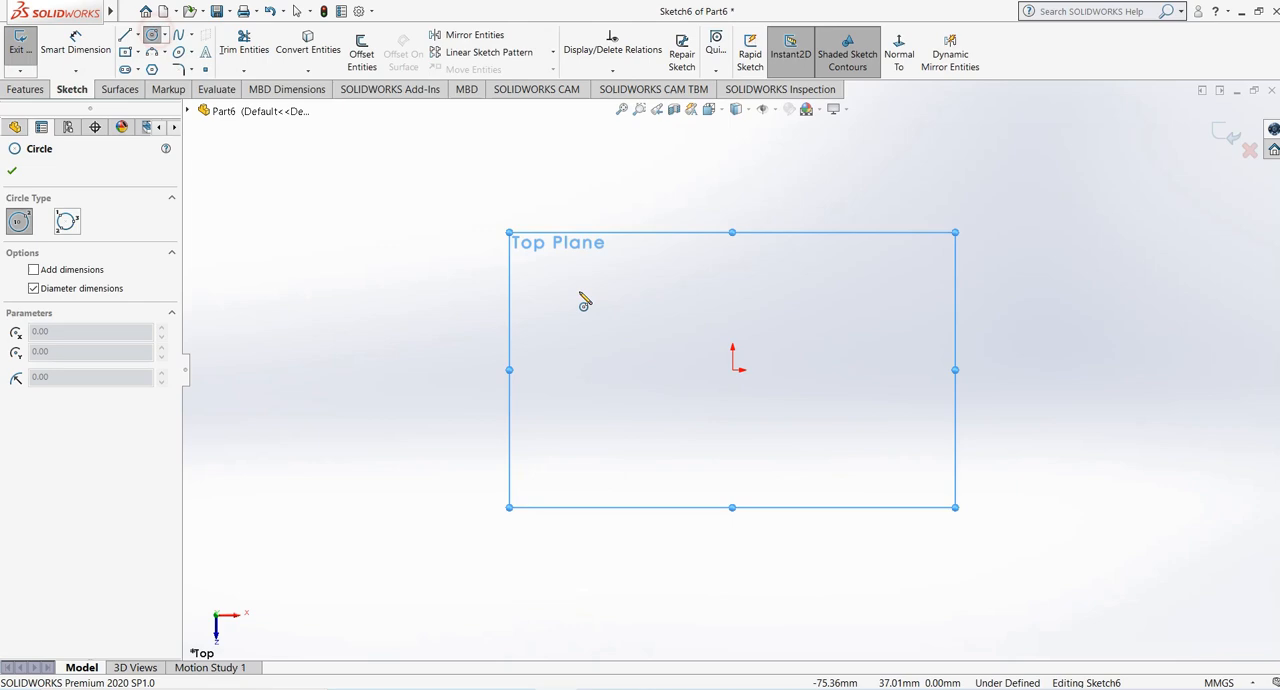
pyautogui.click(733, 369)
pyautogui.click(894, 528)
pyautogui.press('Escape')
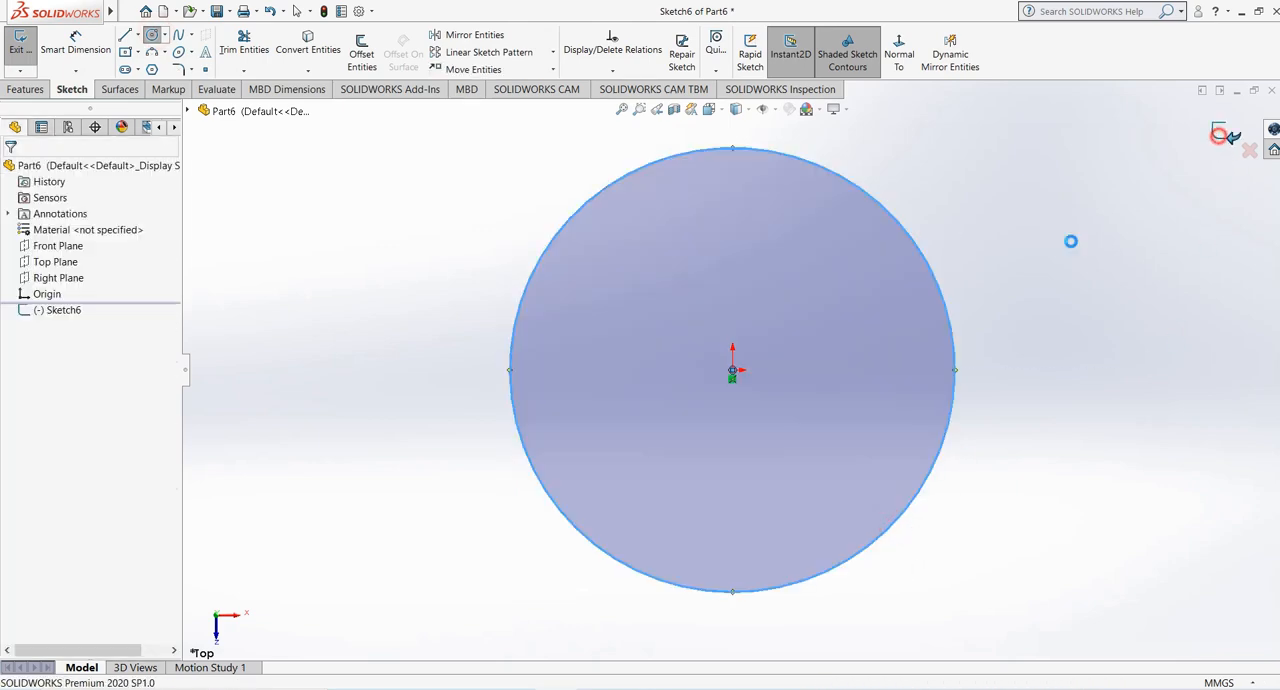
# - Try a Swept Boss/Base with a 20 mm circular profile along the circle, look at its options, and cancel it
pyautogui.click(25, 89)
pyautogui.click(145, 35)
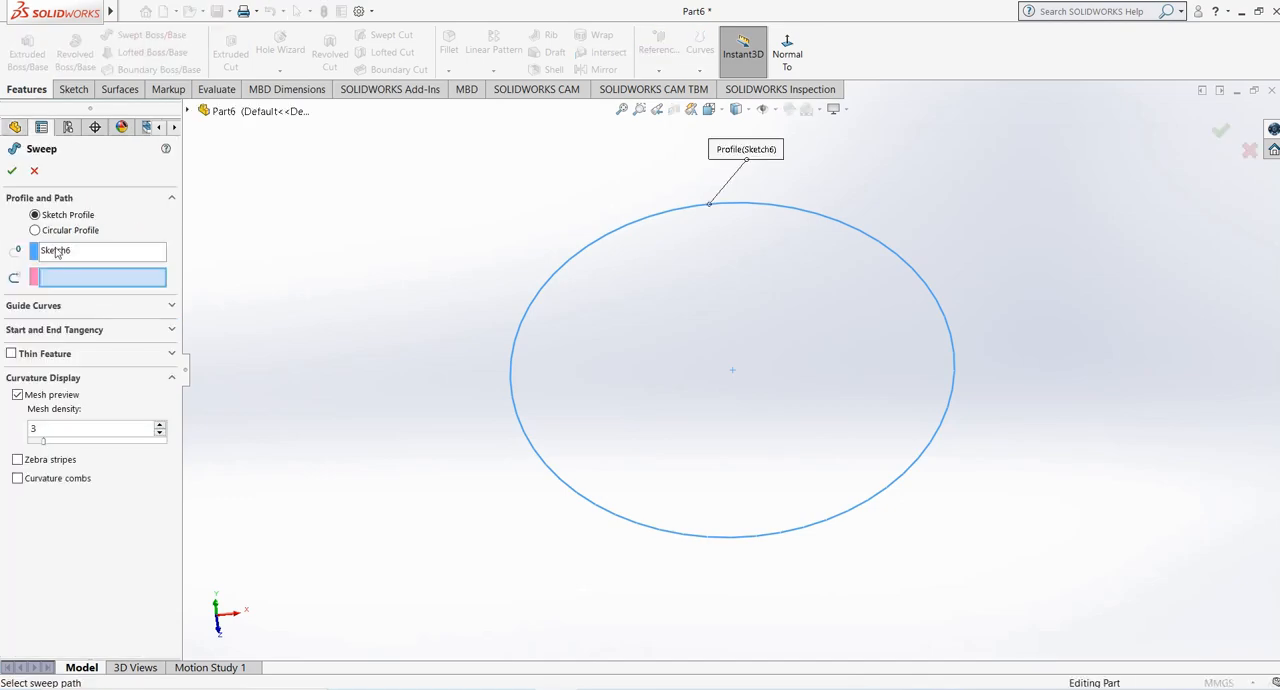
pyautogui.click(68, 231)
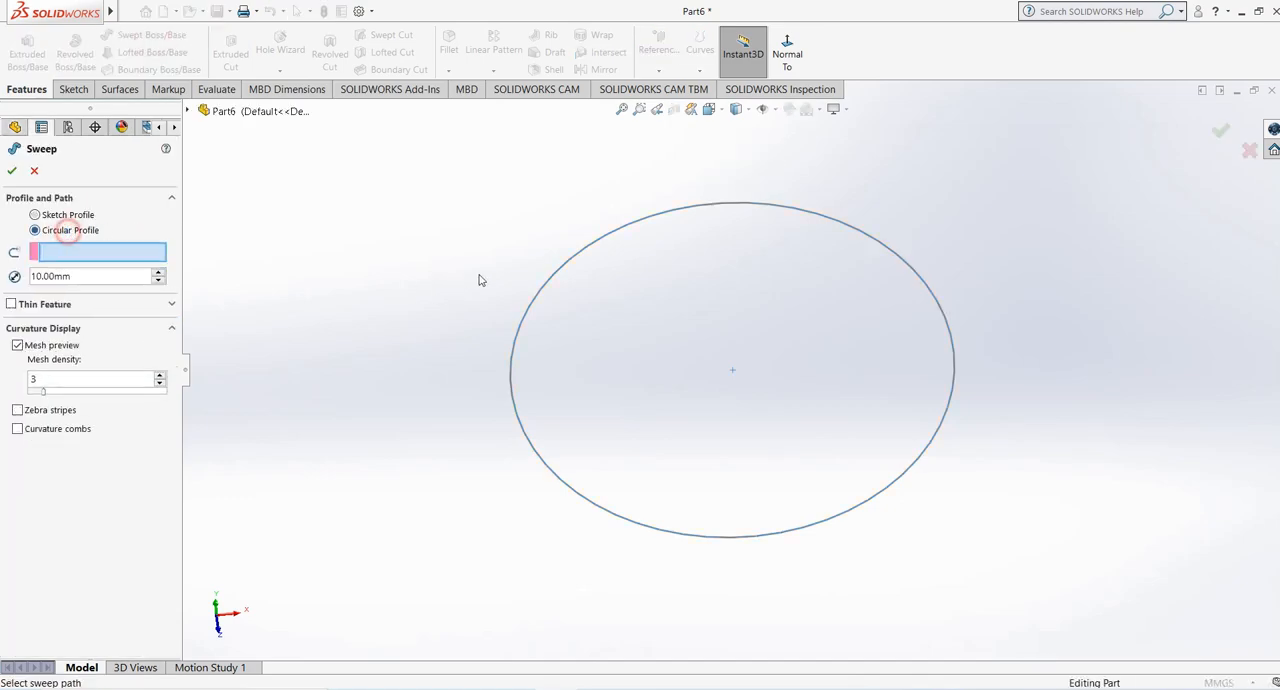
pyautogui.click(551, 289)
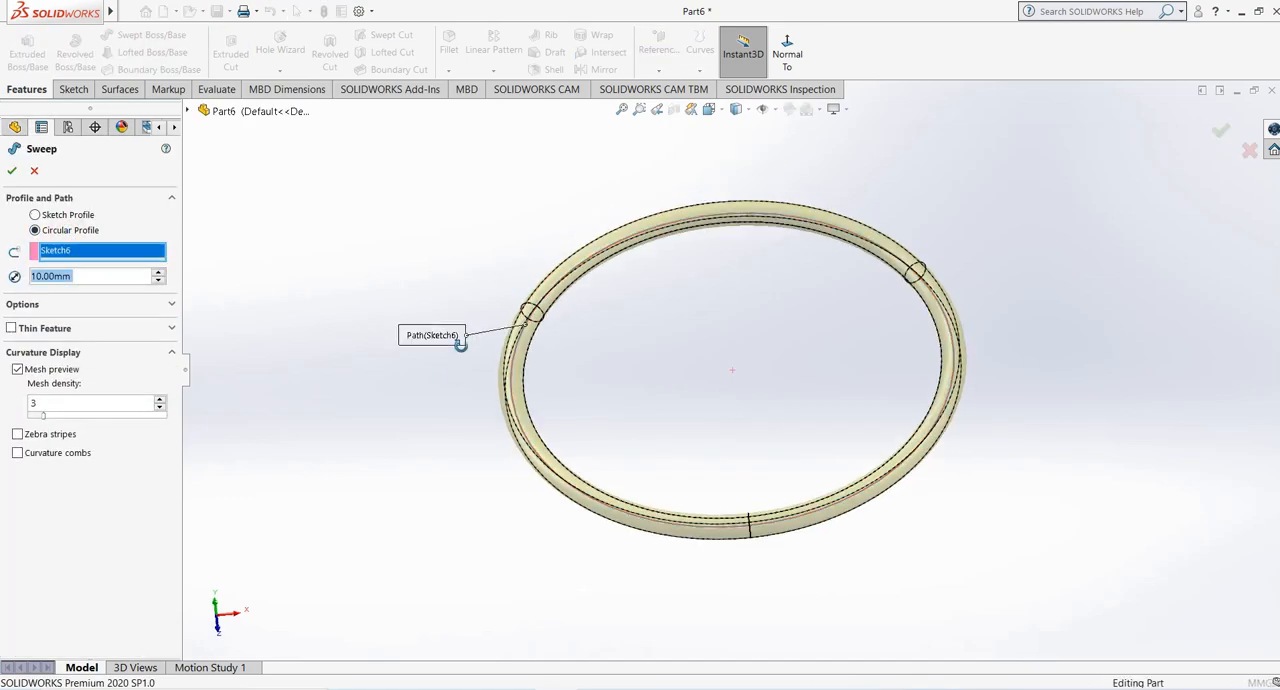
pyautogui.click(157, 275)
pyautogui.click(58, 304)
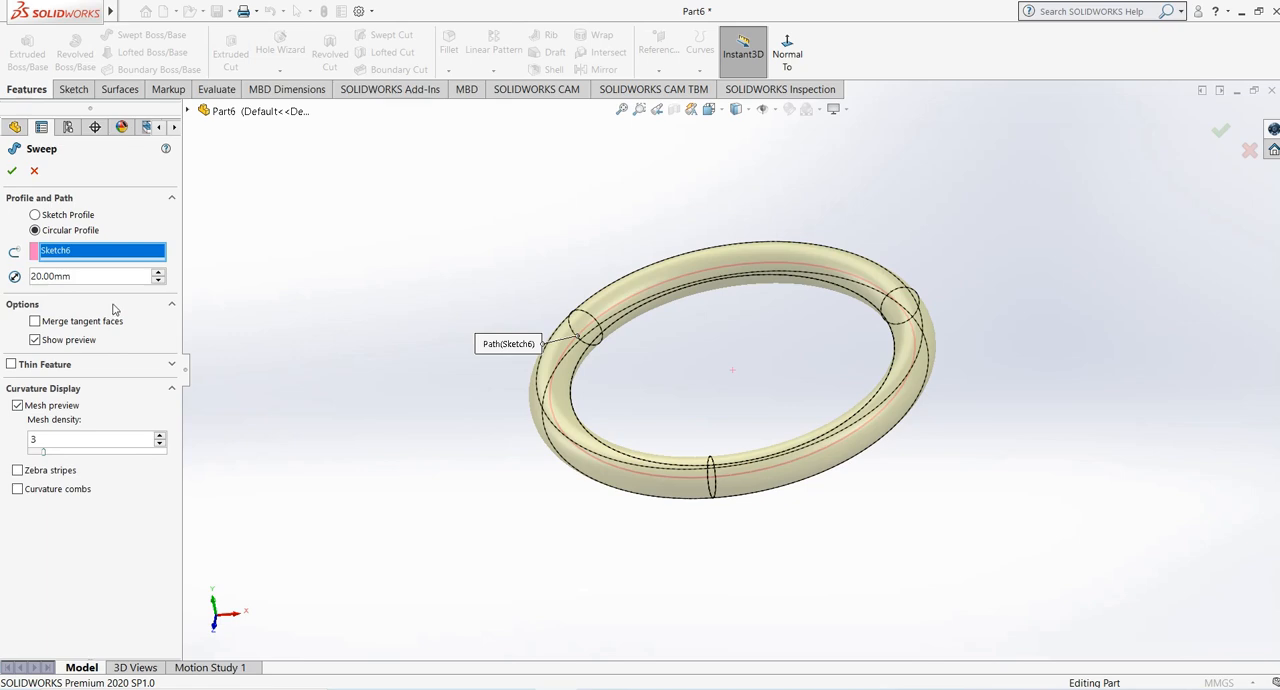
pyautogui.click(34, 171)
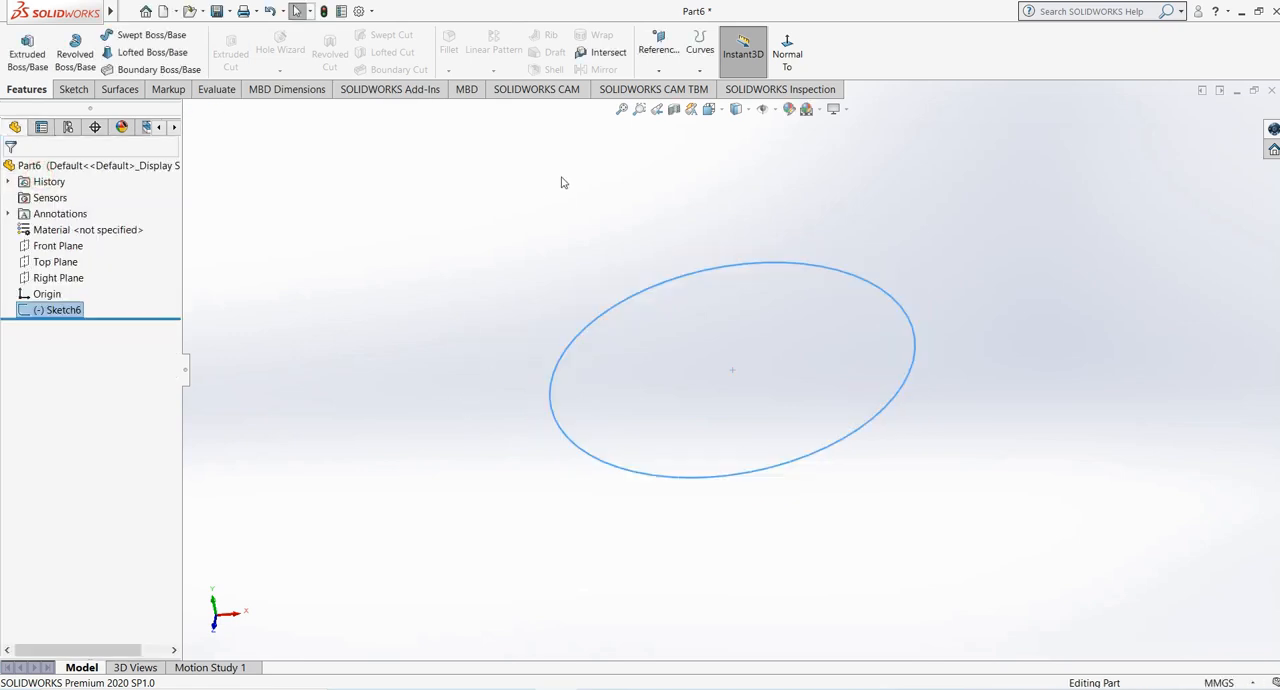
# - Sketch a center rectangle of about 18 × 21 mm on the Front Plane, centered on the circle's left edge
pyautogui.click(421, 260)
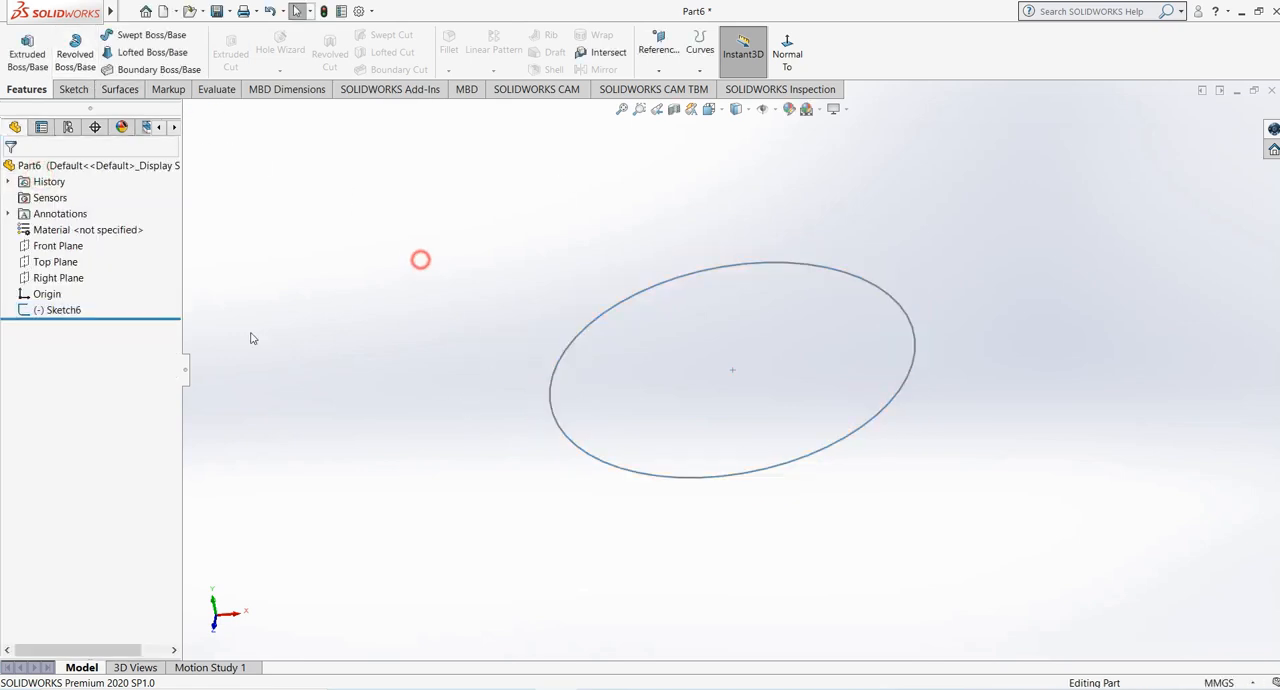
pyautogui.click(57, 245)
pyautogui.moveTo(391, 355); pyautogui.dragTo(396, 280, button='middle')
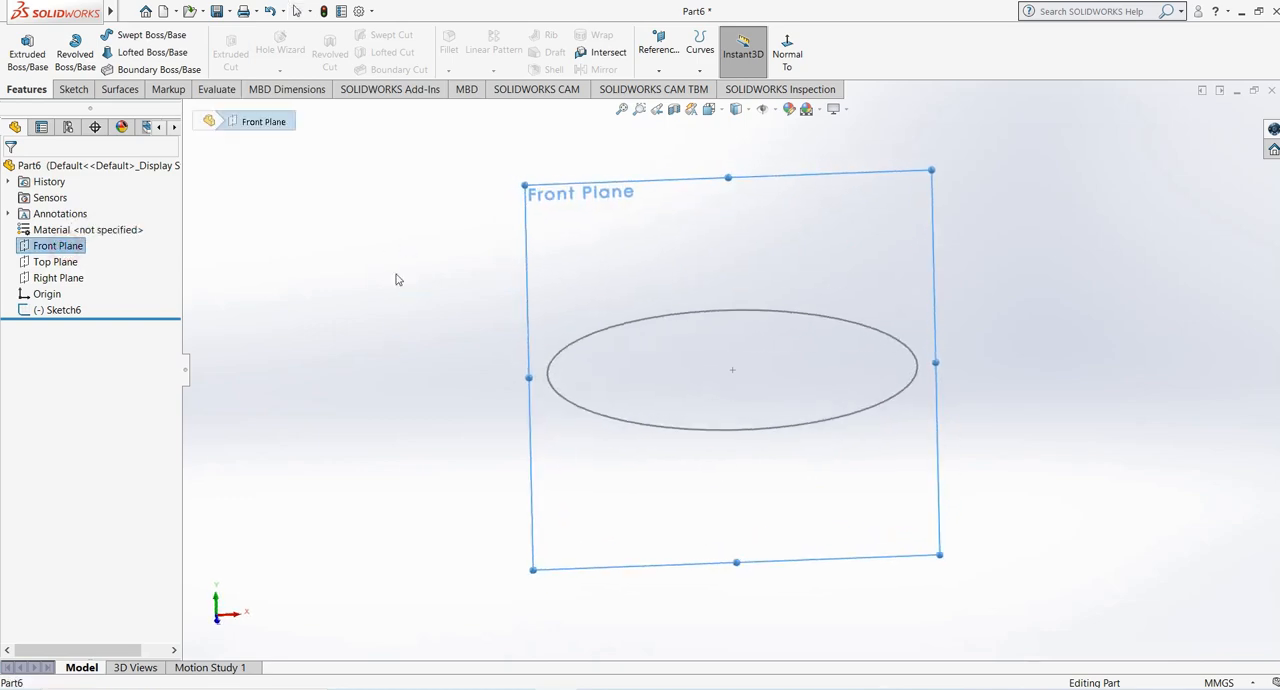
pyautogui.click(73, 89)
pyautogui.click(20, 45)
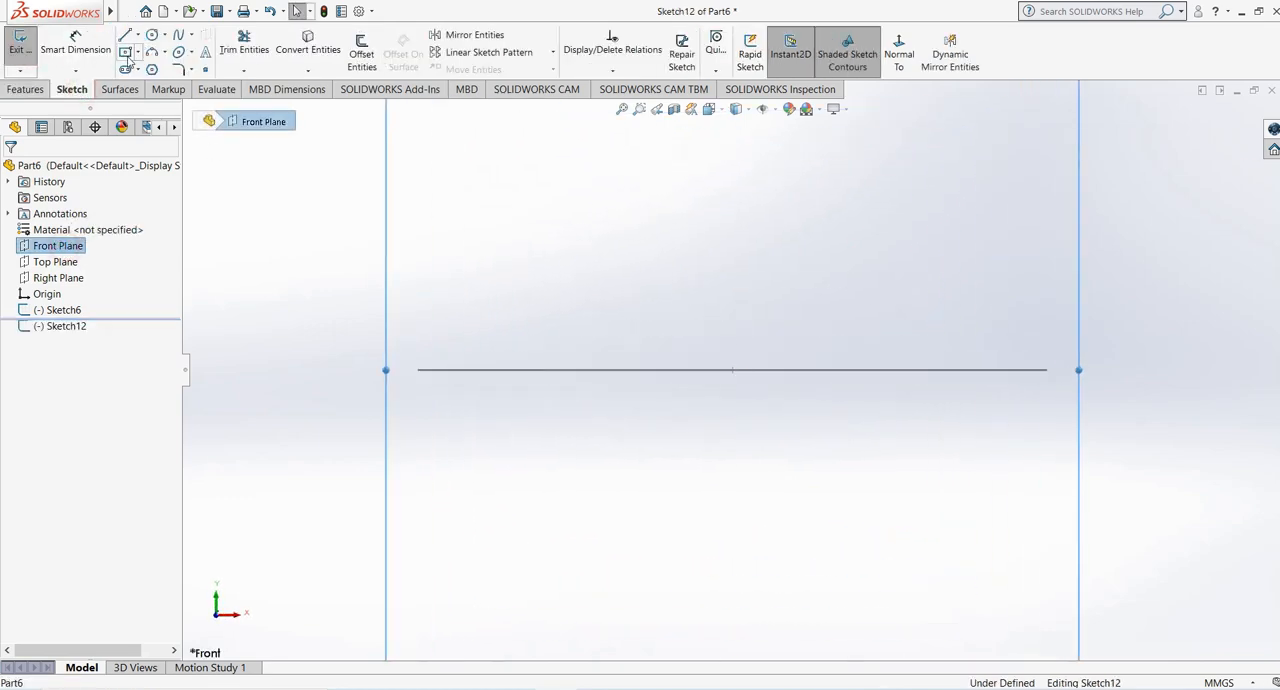
pyautogui.click(126, 53)
pyautogui.click(417, 370)
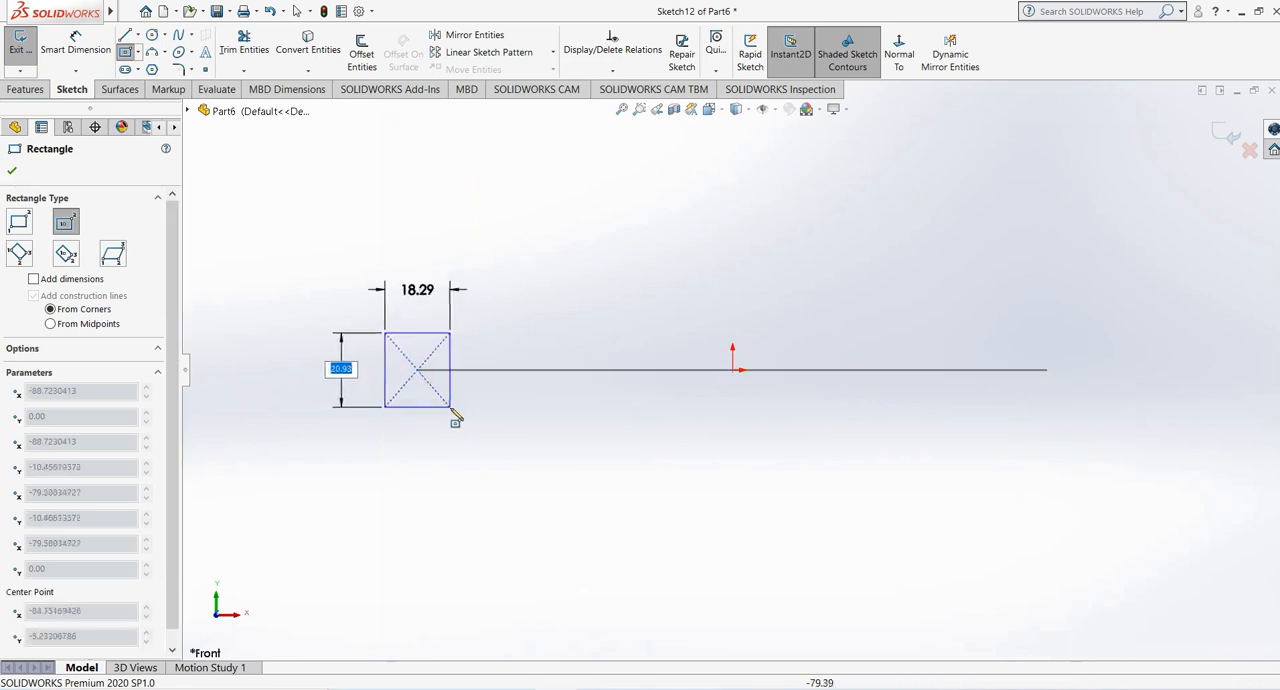
pyautogui.click(455, 415)
pyautogui.rightClick(494, 283)
pyautogui.click(527, 291)
# - Add a Pierce relation between the rectangle's center point and the circle, and exit the sketch
pyautogui.moveTo(527, 291); pyautogui.dragTo(434, 429, button='middle')
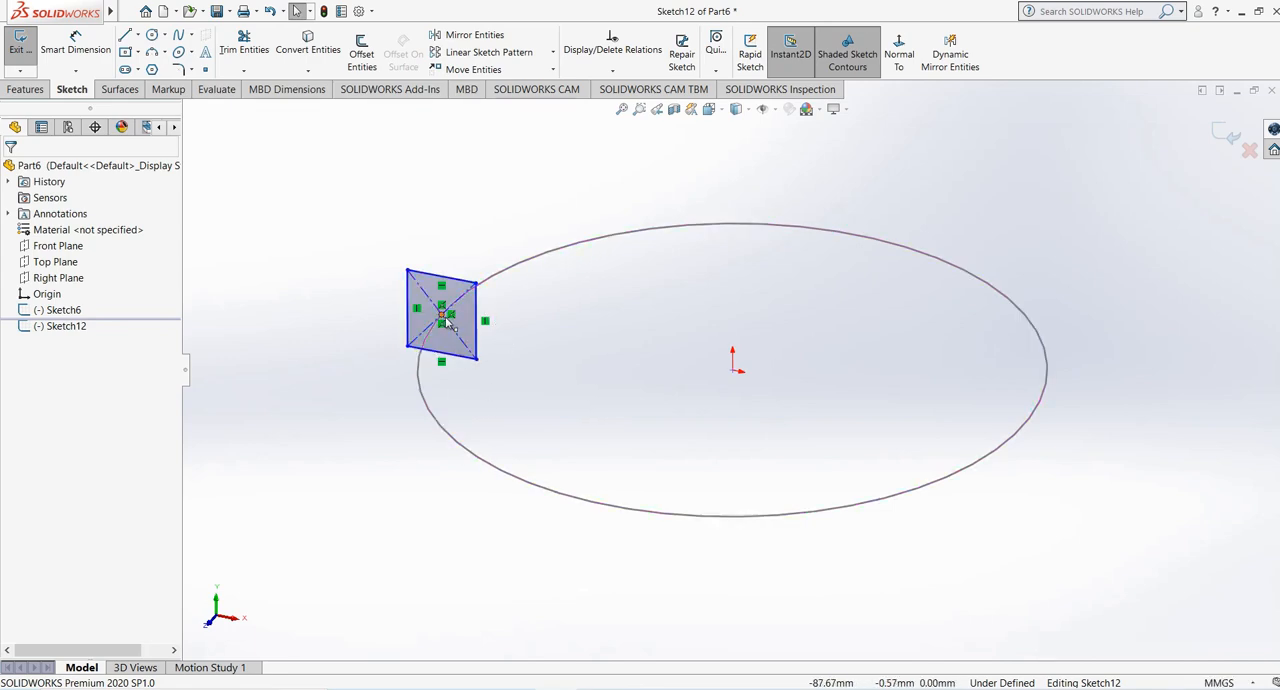
pyautogui.click(441, 315)
pyautogui.keyDown('ctrl'); pyautogui.click(433, 338); pyautogui.keyUp('ctrl')
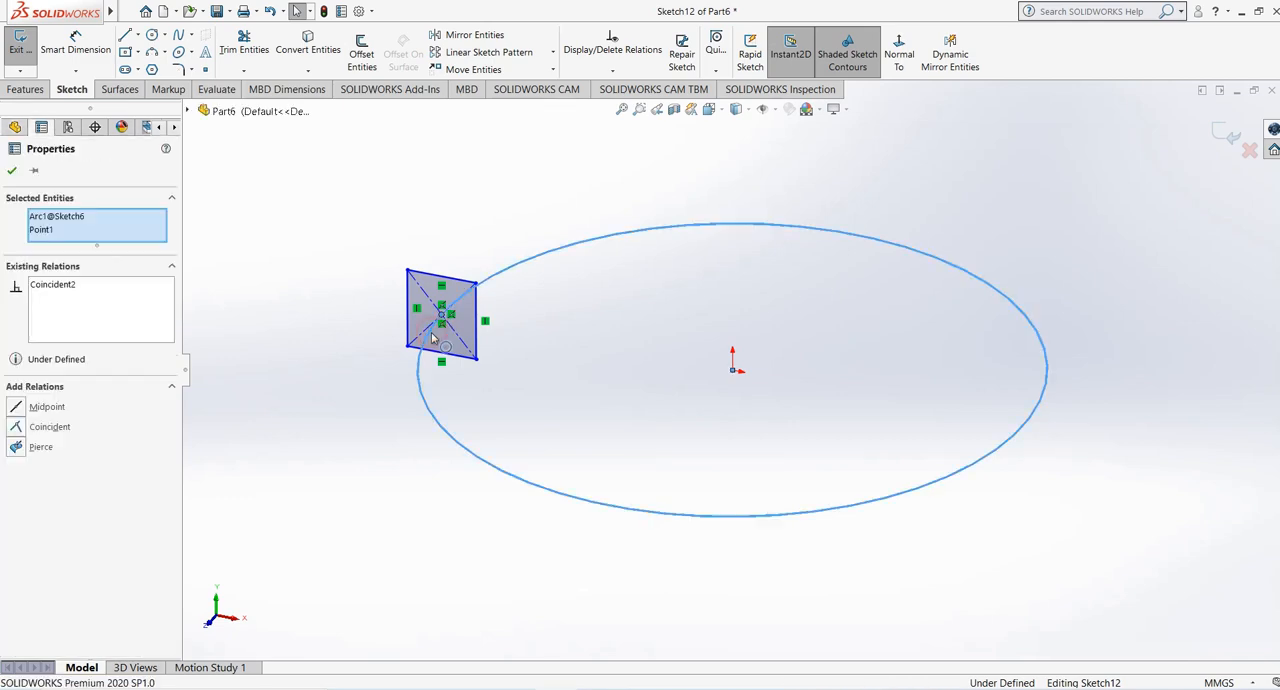
pyautogui.click(16, 445)
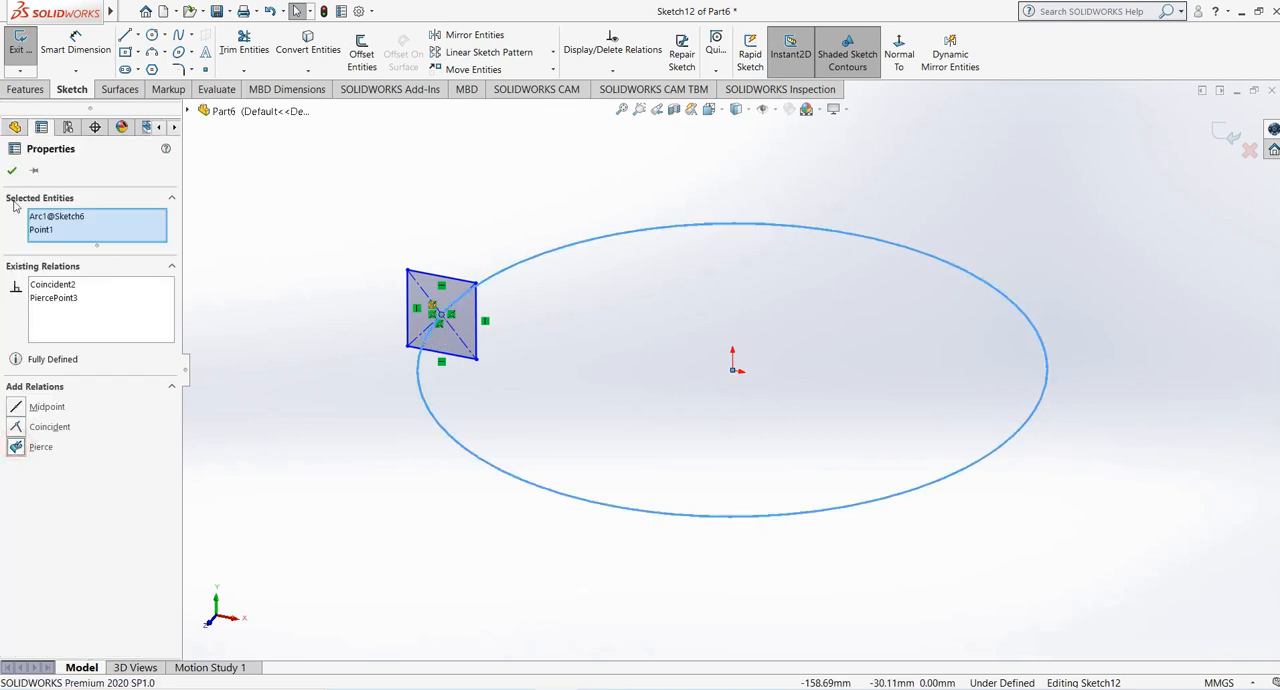
pyautogui.click(12, 171)
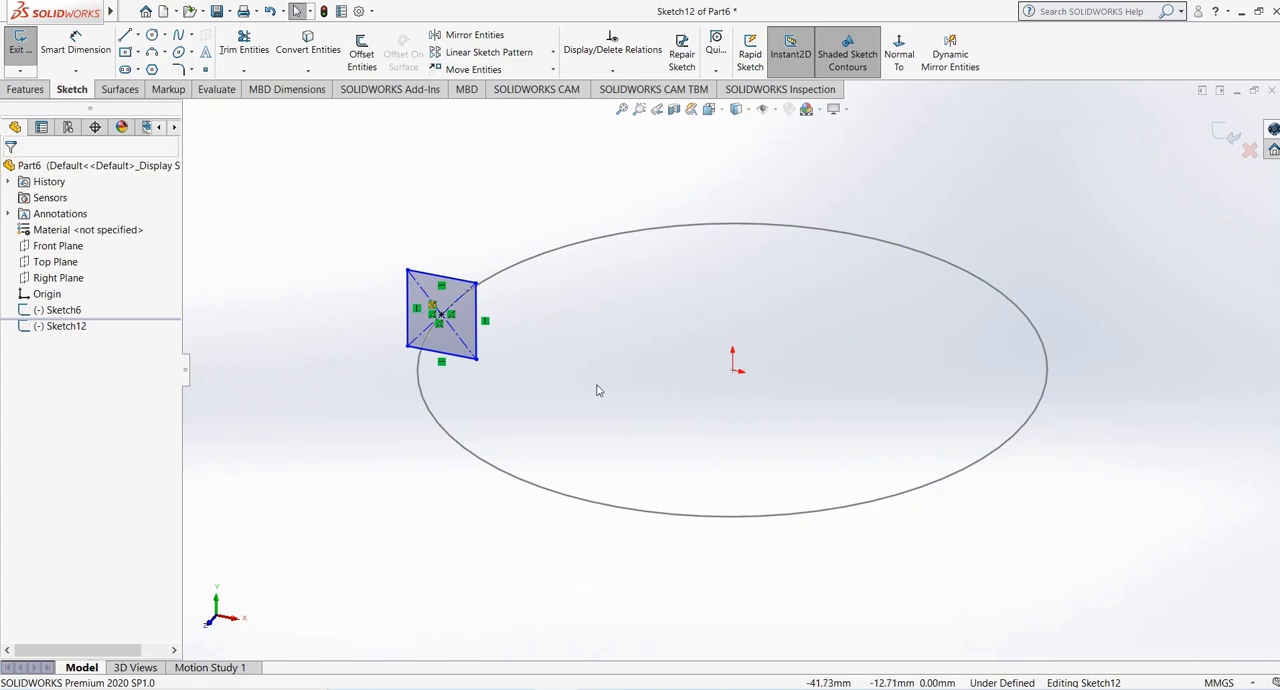
pyautogui.click(1223, 133)
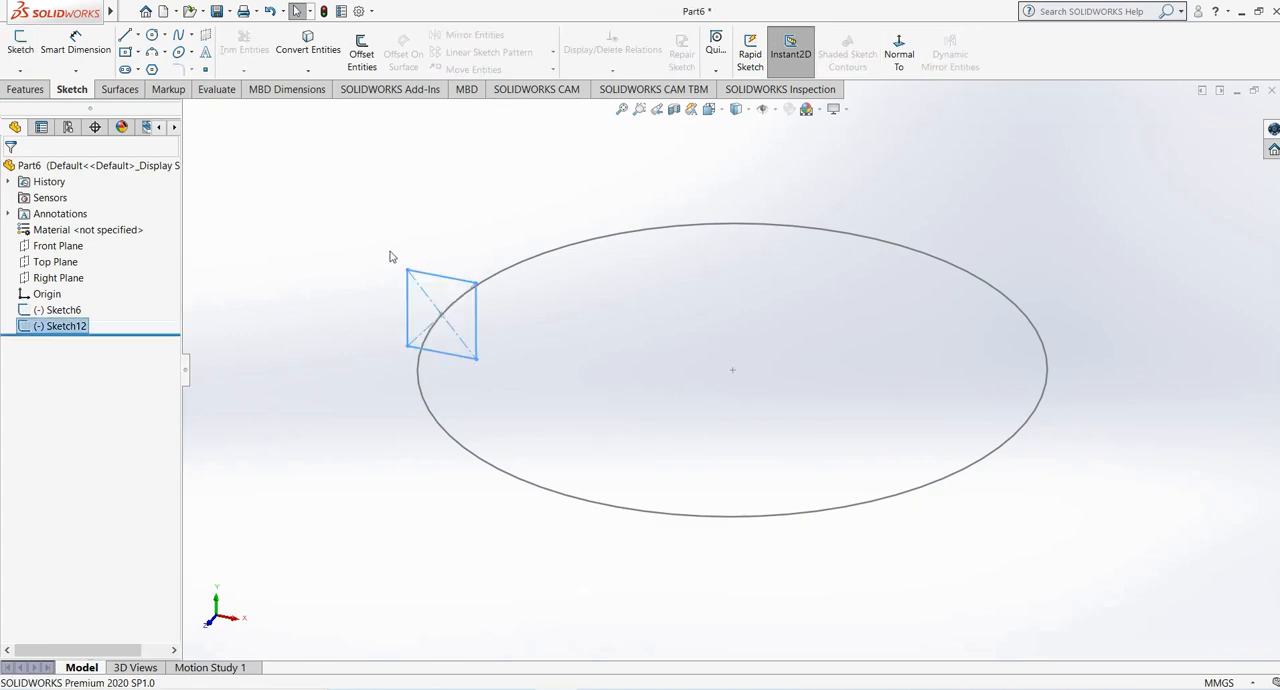
# - Set up a Swept Boss/Base of the rectangle along the circle with a specified twist of 1 revolution
pyautogui.click(25, 89)
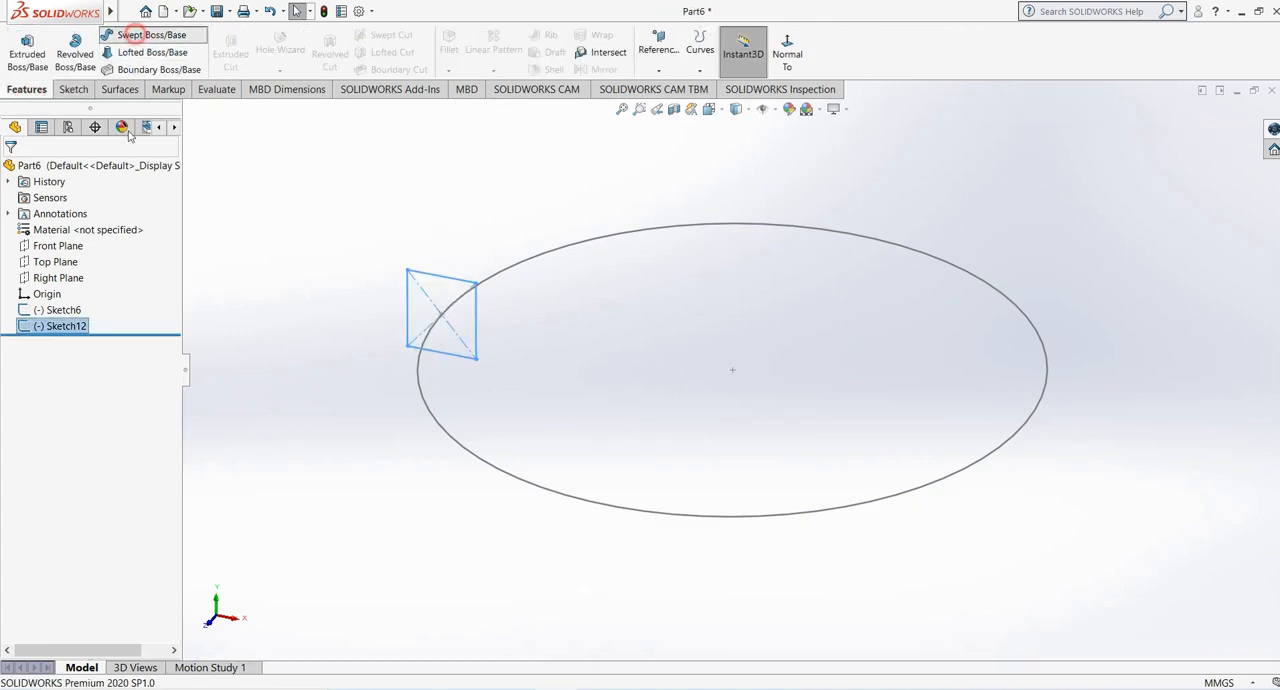
pyautogui.click(654, 233)
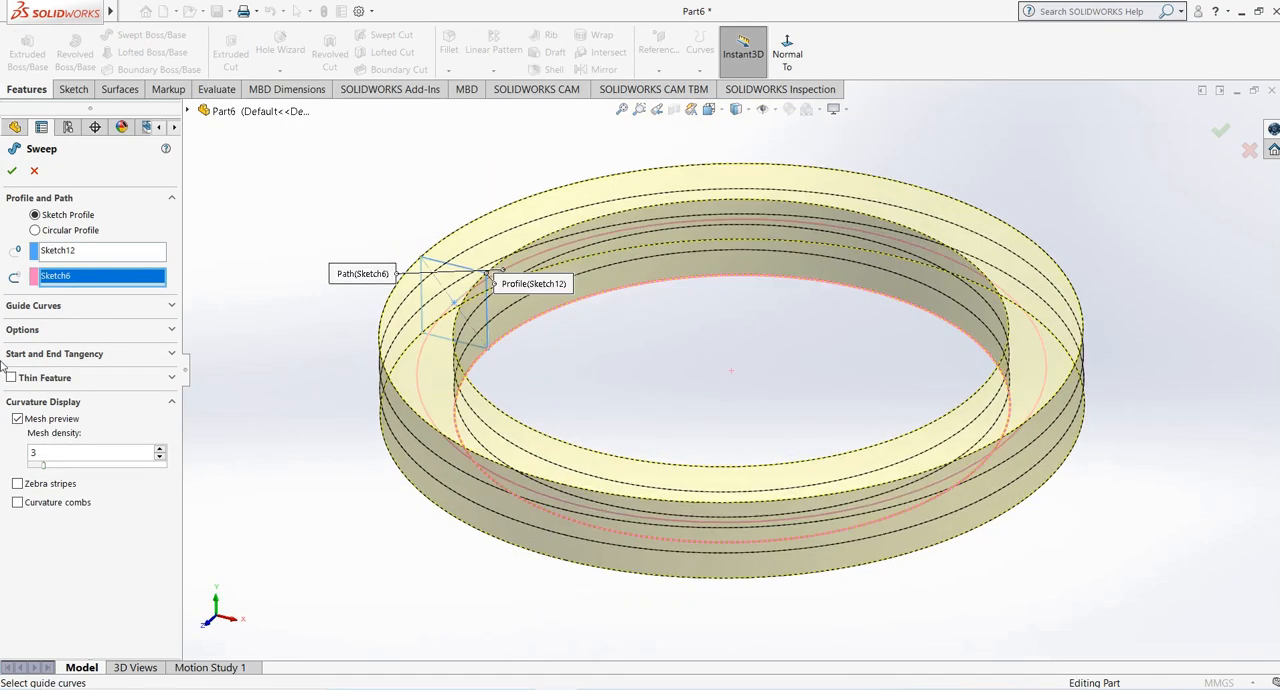
pyautogui.click(88, 330)
pyautogui.click(84, 396)
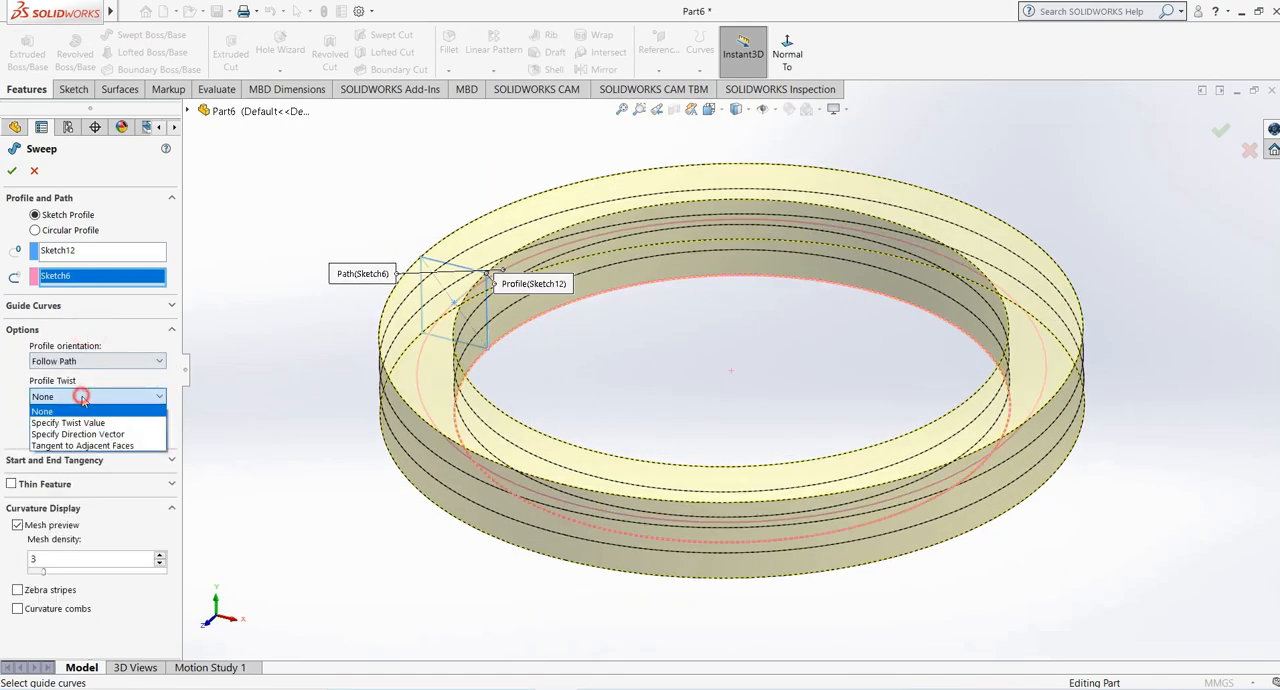
pyautogui.click(70, 423)
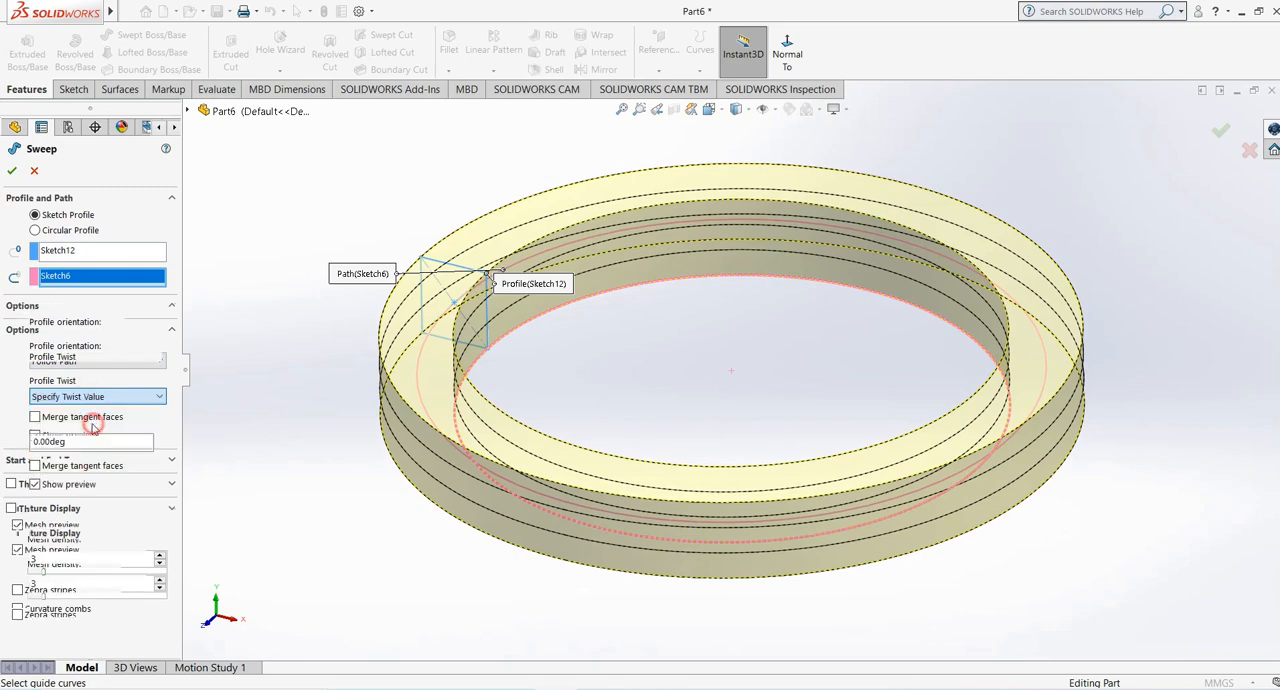
pyautogui.click(70, 404)
pyautogui.click(60, 439)
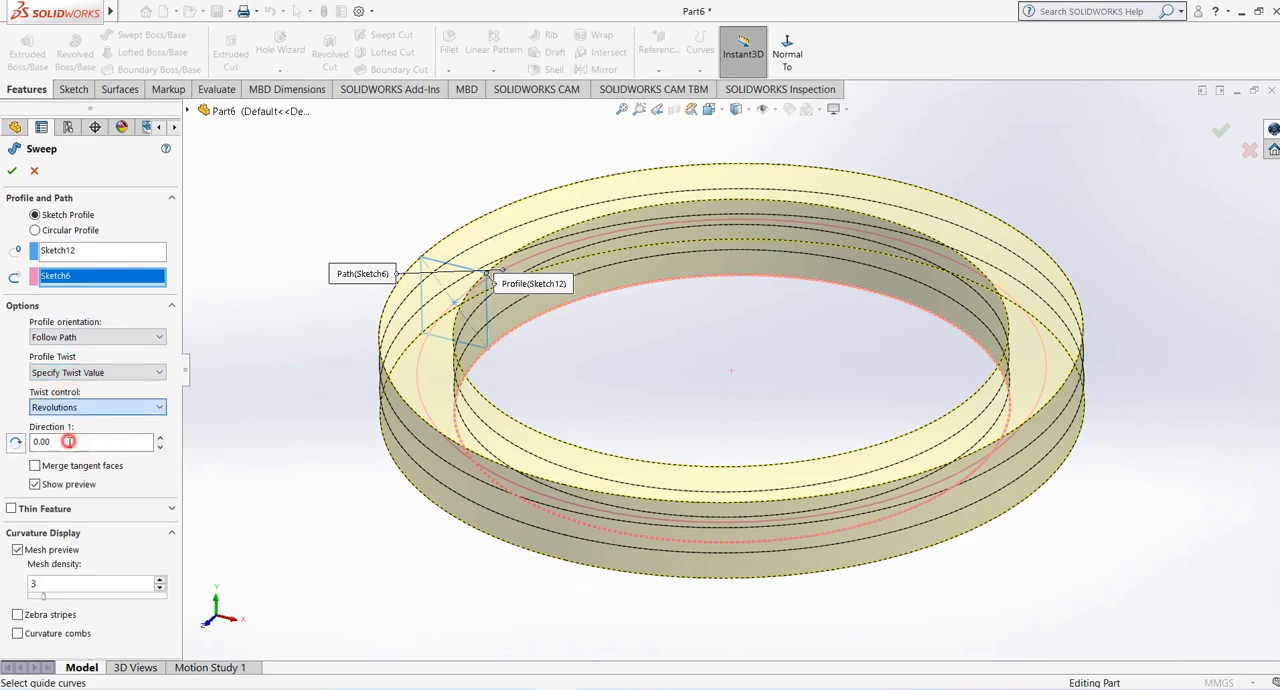
pyautogui.click(159, 438)
# - Turn off the sweep's mesh preview and increase the twist to 2 revolutions
pyautogui.moveTo(410, 282); pyautogui.dragTo(605, 370, button='middle')
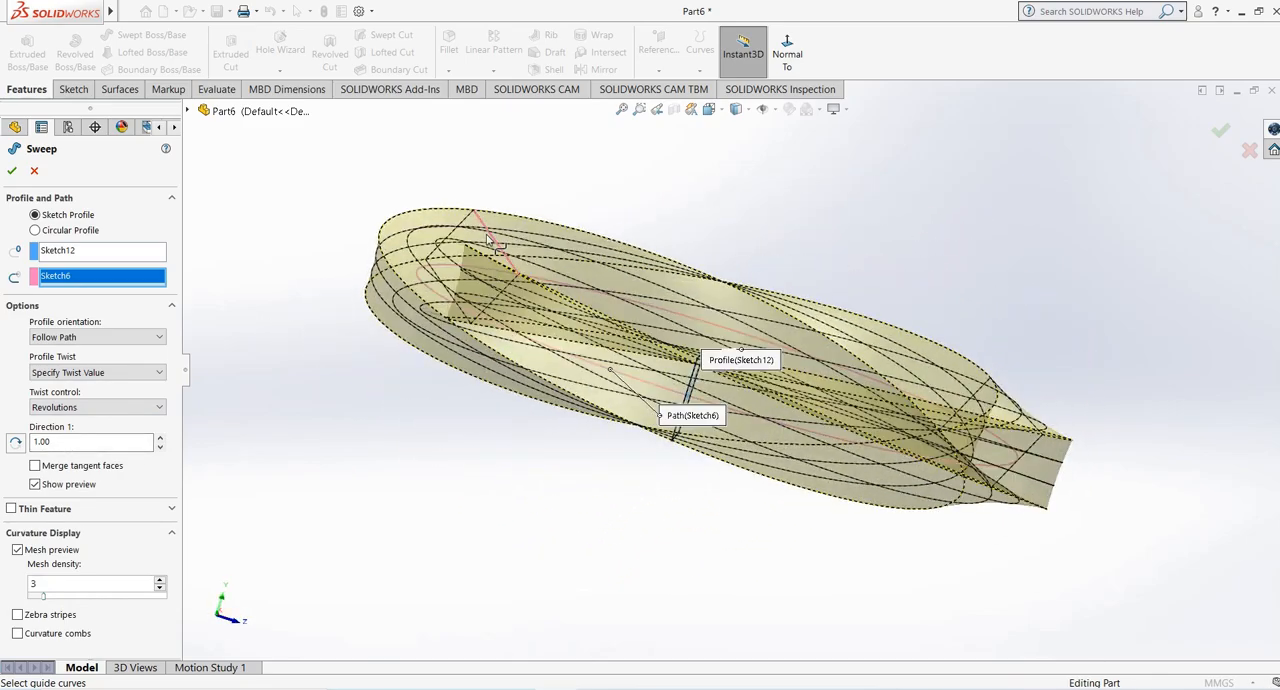
pyautogui.click(18, 550)
pyautogui.moveTo(417, 403); pyautogui.dragTo(430, 372, button='middle')
pyautogui.click(160, 437)
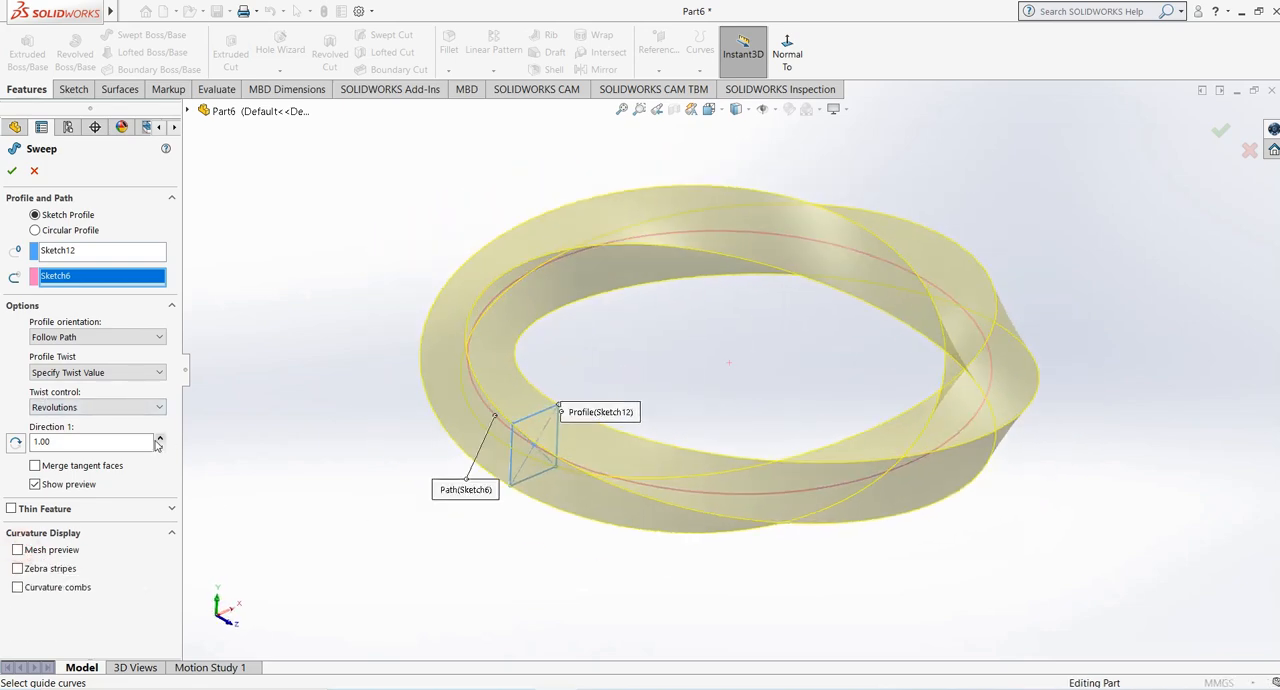
# - Examine the twisted ring from several angles with the mesh preview shown, and hide the mesh again
pyautogui.click(18, 550)
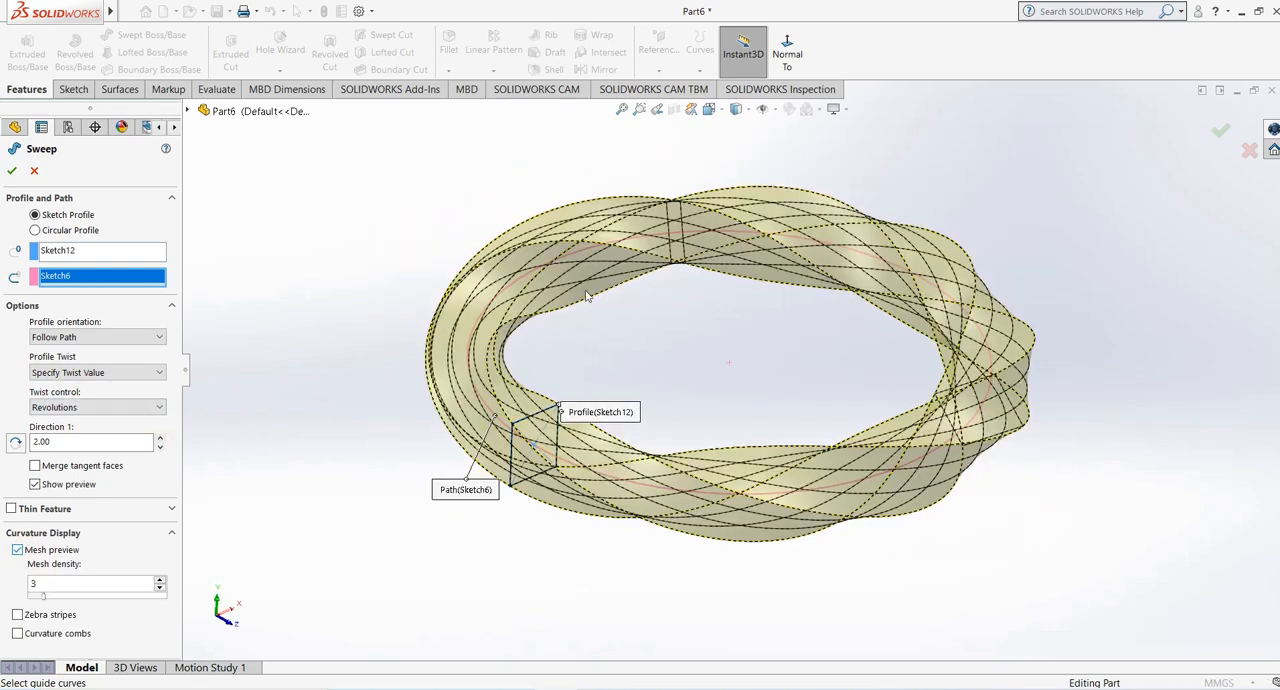
pyautogui.moveTo(613, 273); pyautogui.dragTo(601, 236, button='middle')
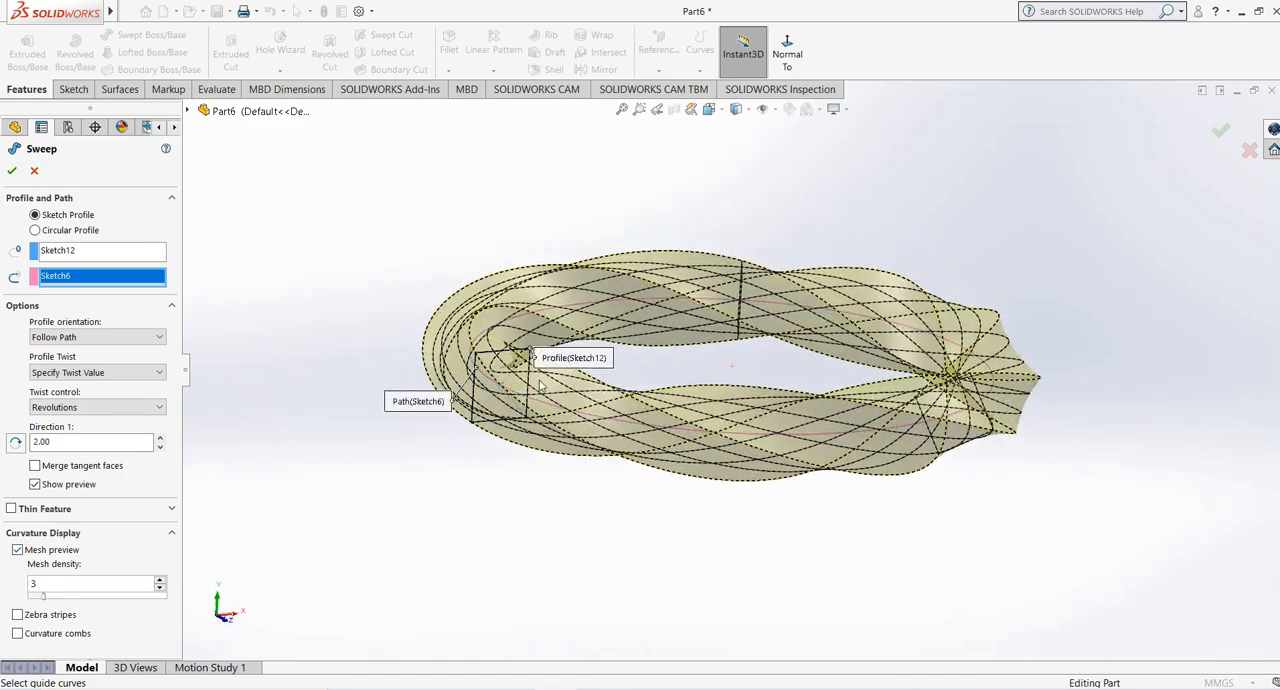
pyautogui.moveTo(695, 343); pyautogui.dragTo(705, 287, button='middle')
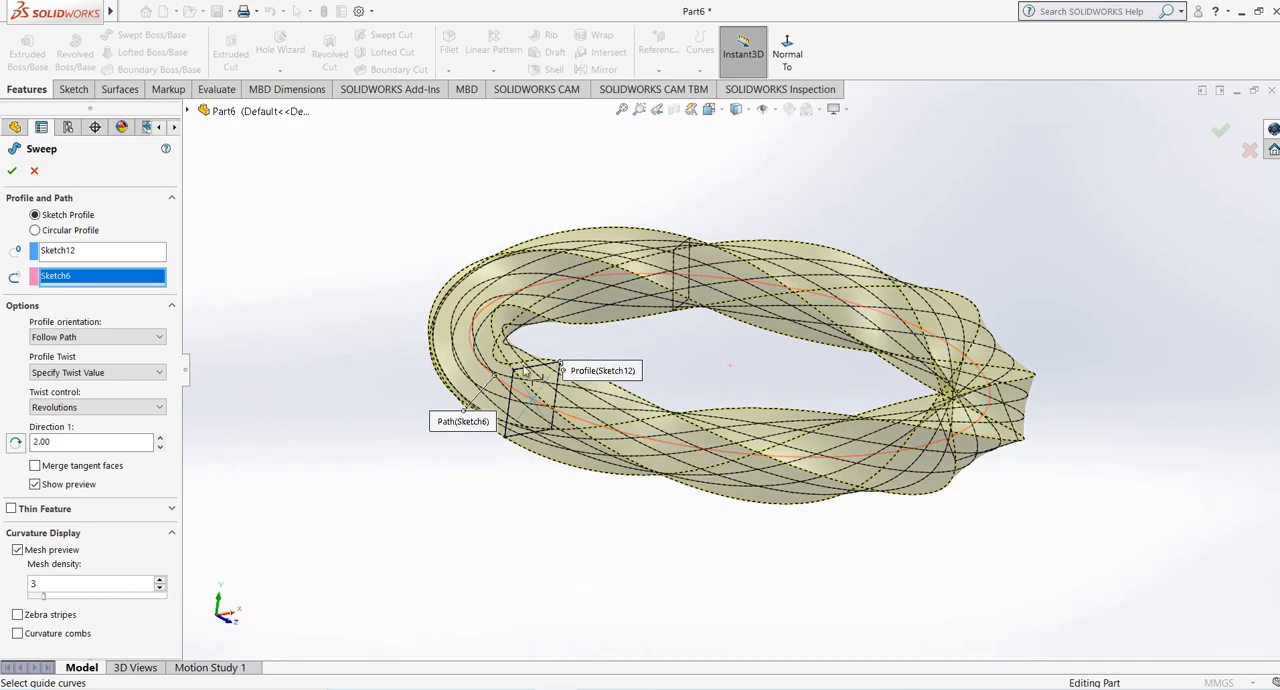
pyautogui.moveTo(618, 288); pyautogui.dragTo(602, 340, button='middle')
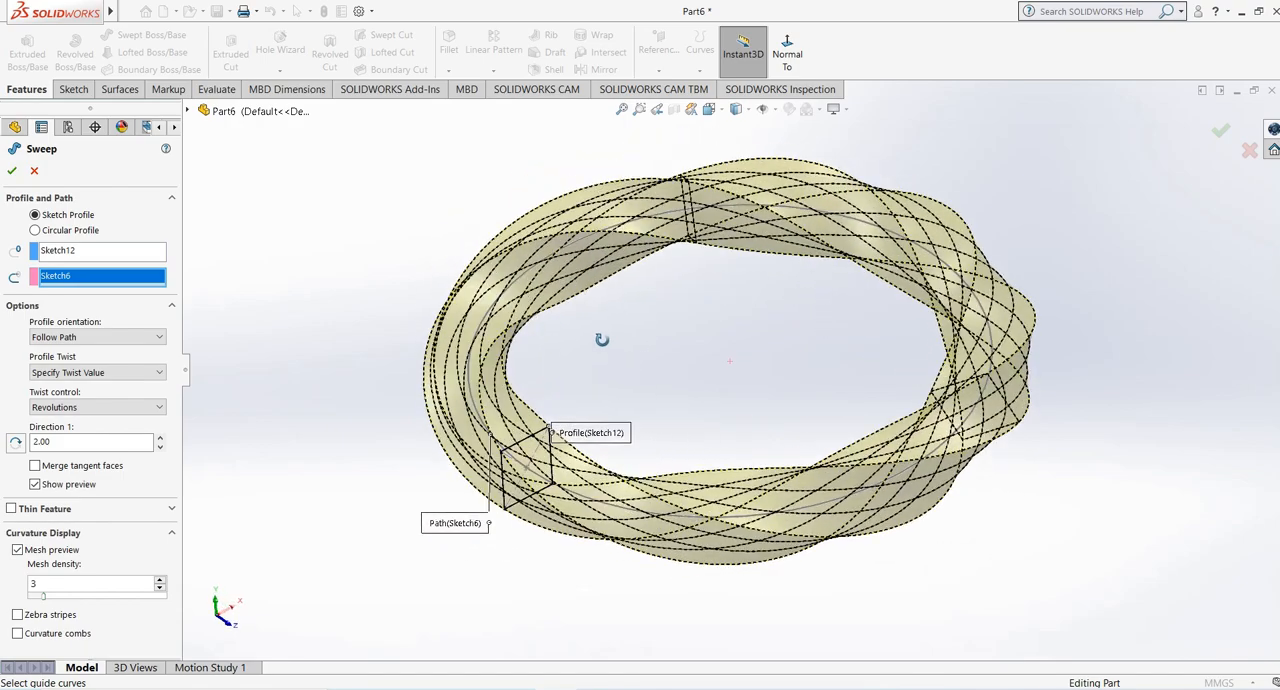
pyautogui.click(17, 549)
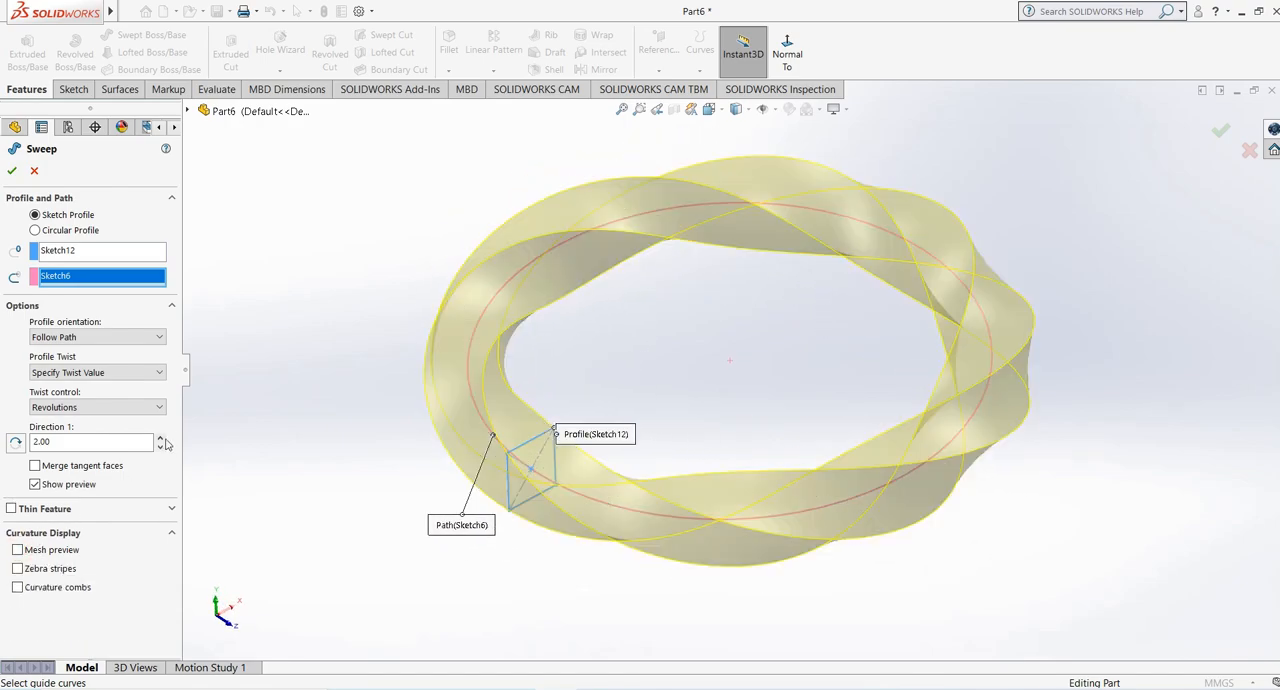
# - Increase the twist to 4 revolutions, accept the sweep, and inspect the twisted ring
pyautogui.click(160, 437)
pyautogui.click(160, 437)
pyautogui.click(12, 170)
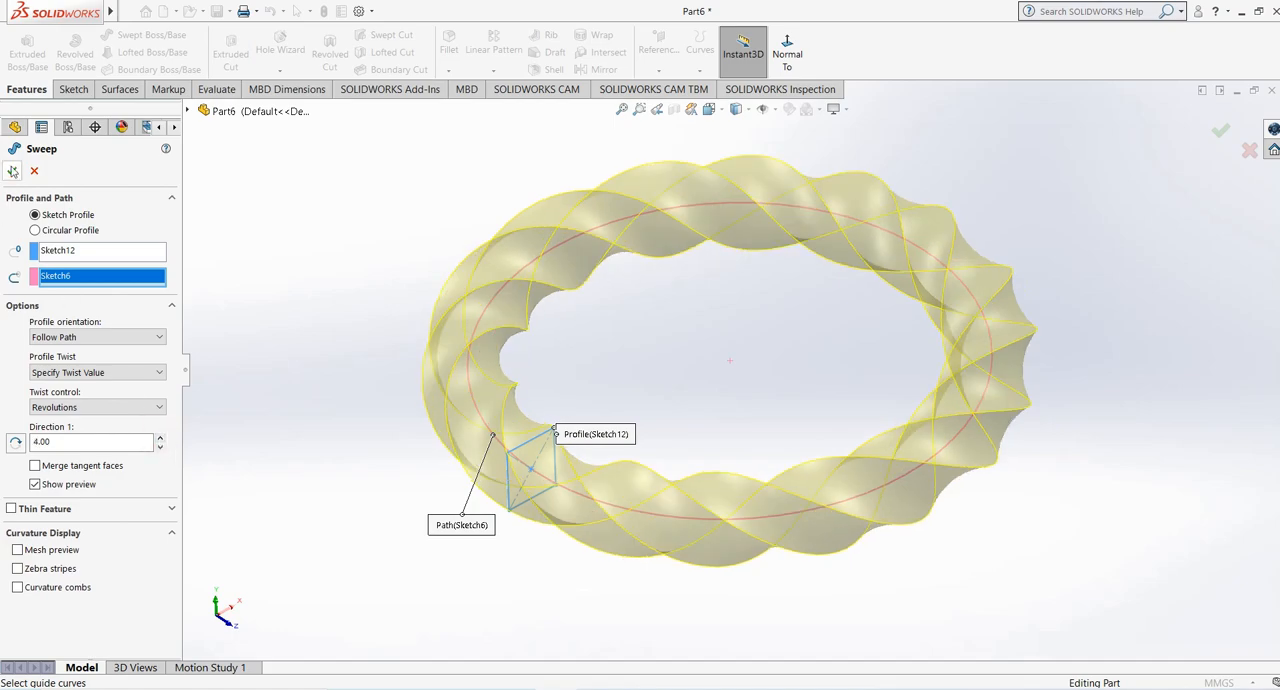
pyautogui.click(741, 316)
pyautogui.scroll(3, 741, 318)
pyautogui.moveTo(741, 319)
pyautogui.mouseDown(button='middle')
pyautogui.moveTo(751, 395)
pyautogui.moveTo(754, 330)
pyautogui.moveTo(730, 317)
pyautogui.moveTo(757, 310)
pyautogui.mouseUp(button='middle')
pyautogui.scroll(-2, 765, 314)
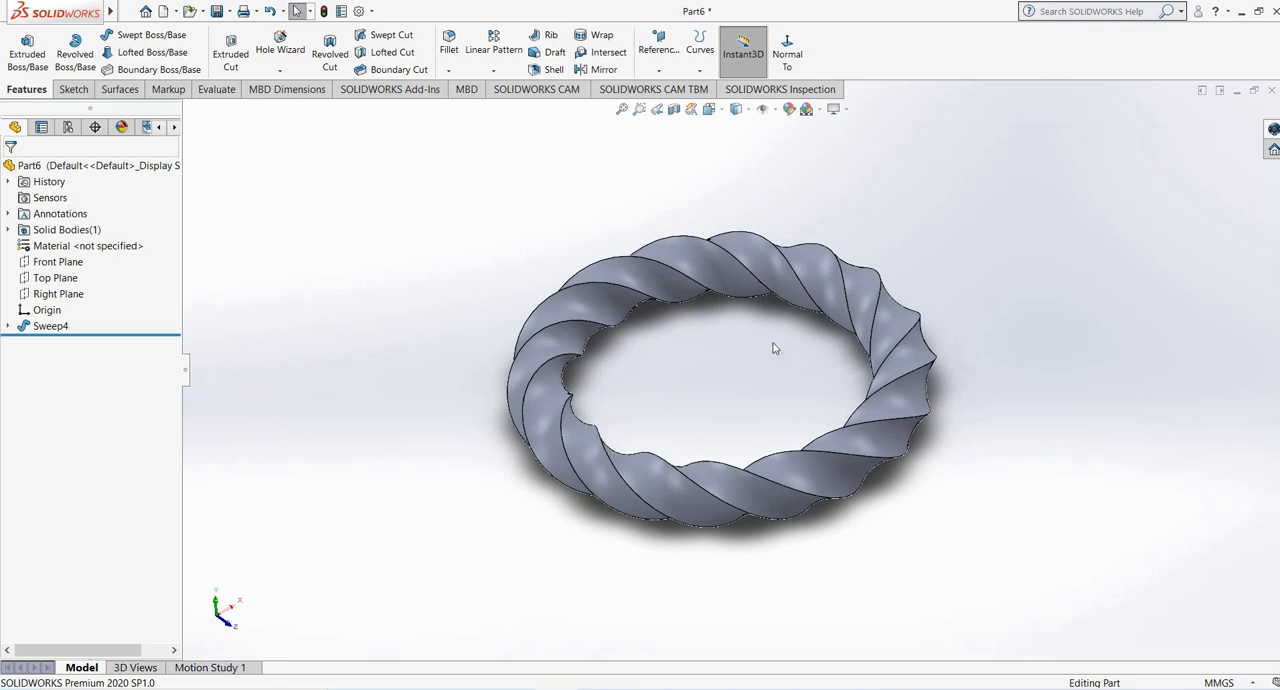
pyautogui.moveTo(774, 350); pyautogui.dragTo(707, 391, button='middle')
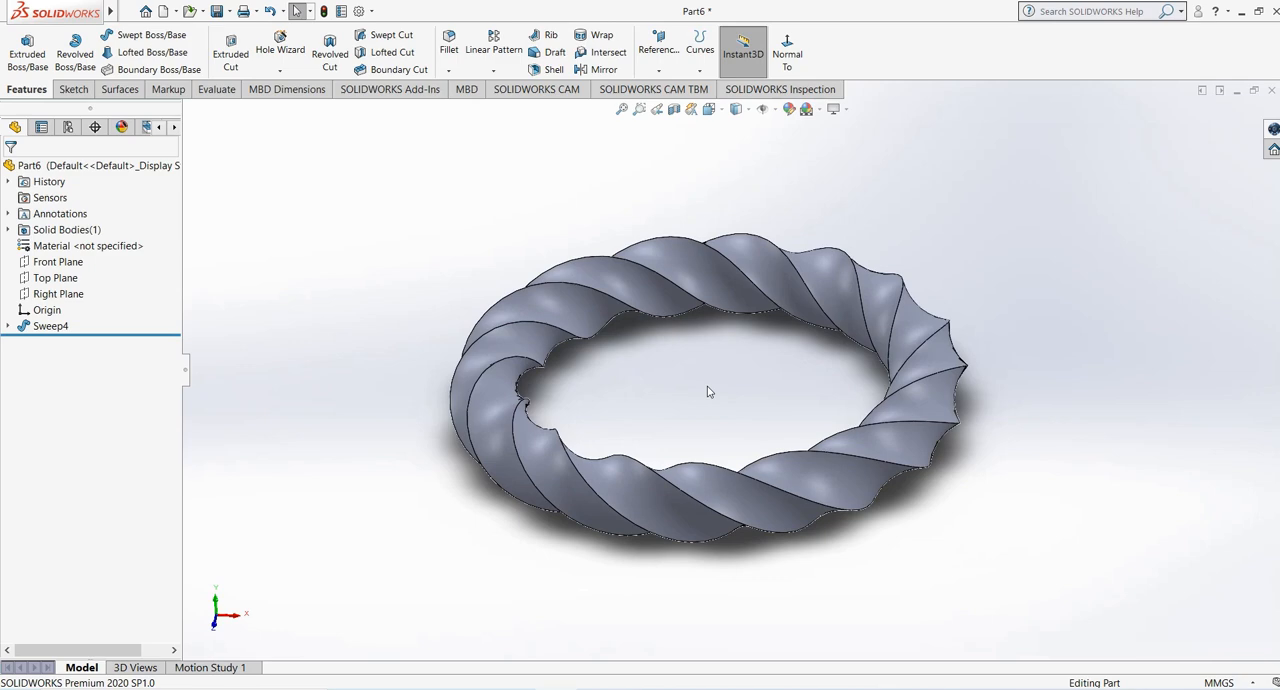